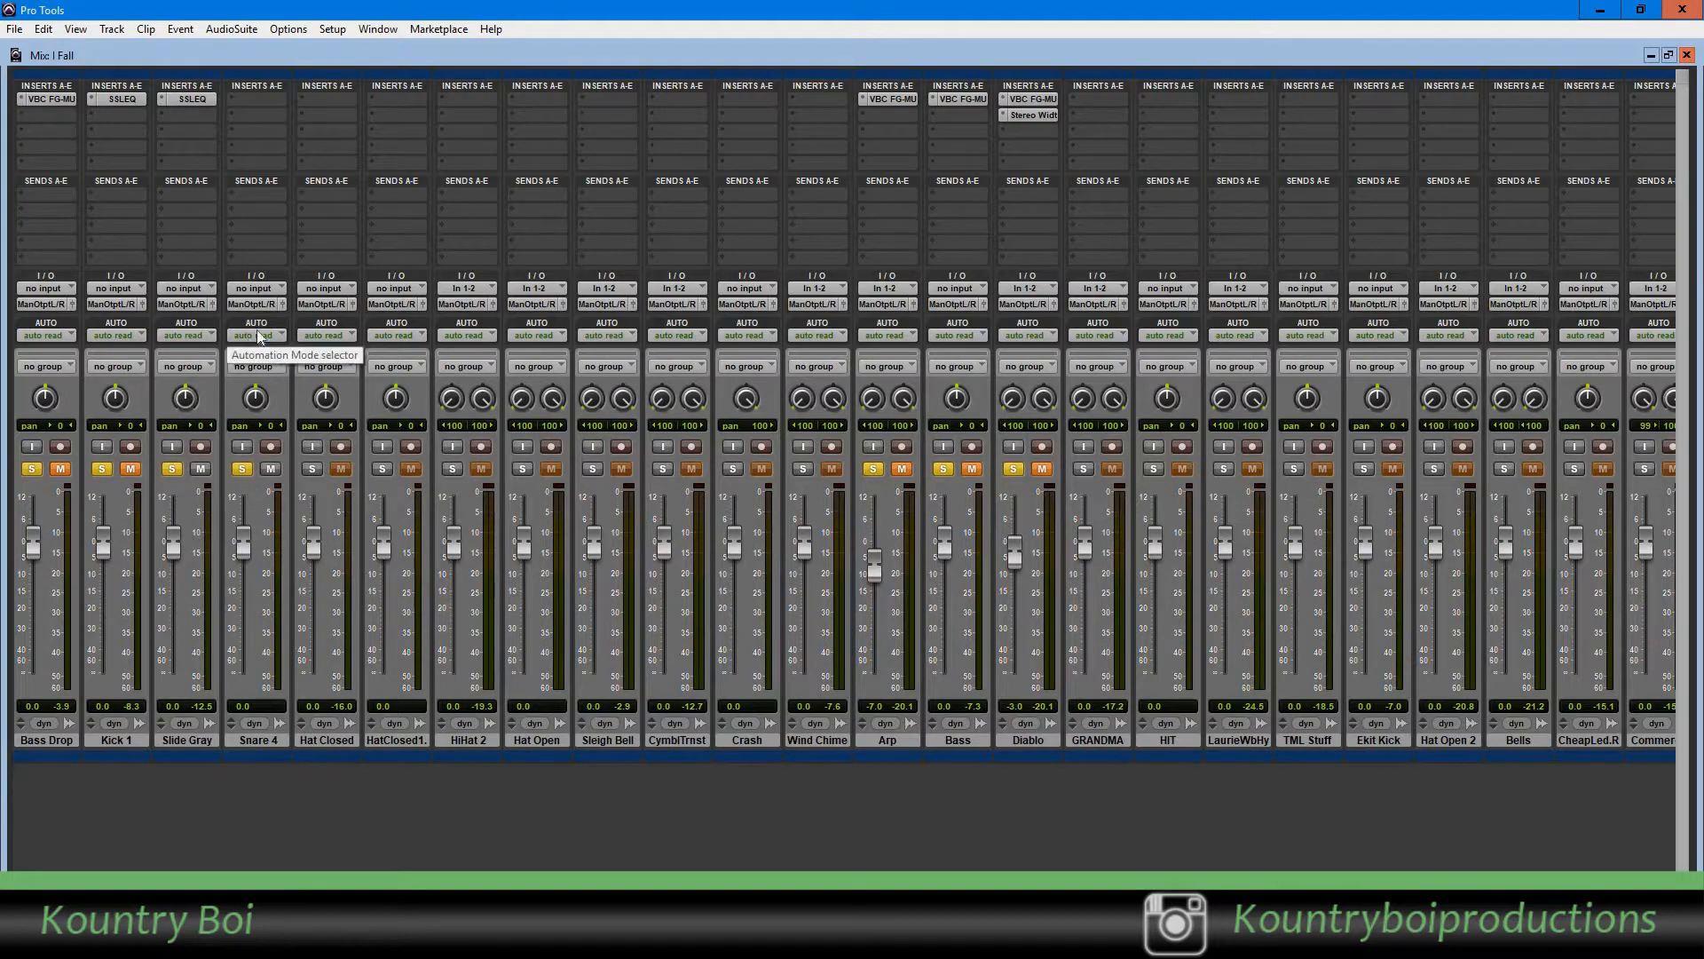
# - Insert the VBC FG-MU (mono) compressor on the Slide Gray track, directly below the SSLEQ
pyautogui.click(162, 109)
pyautogui.moveTo(210, 142)
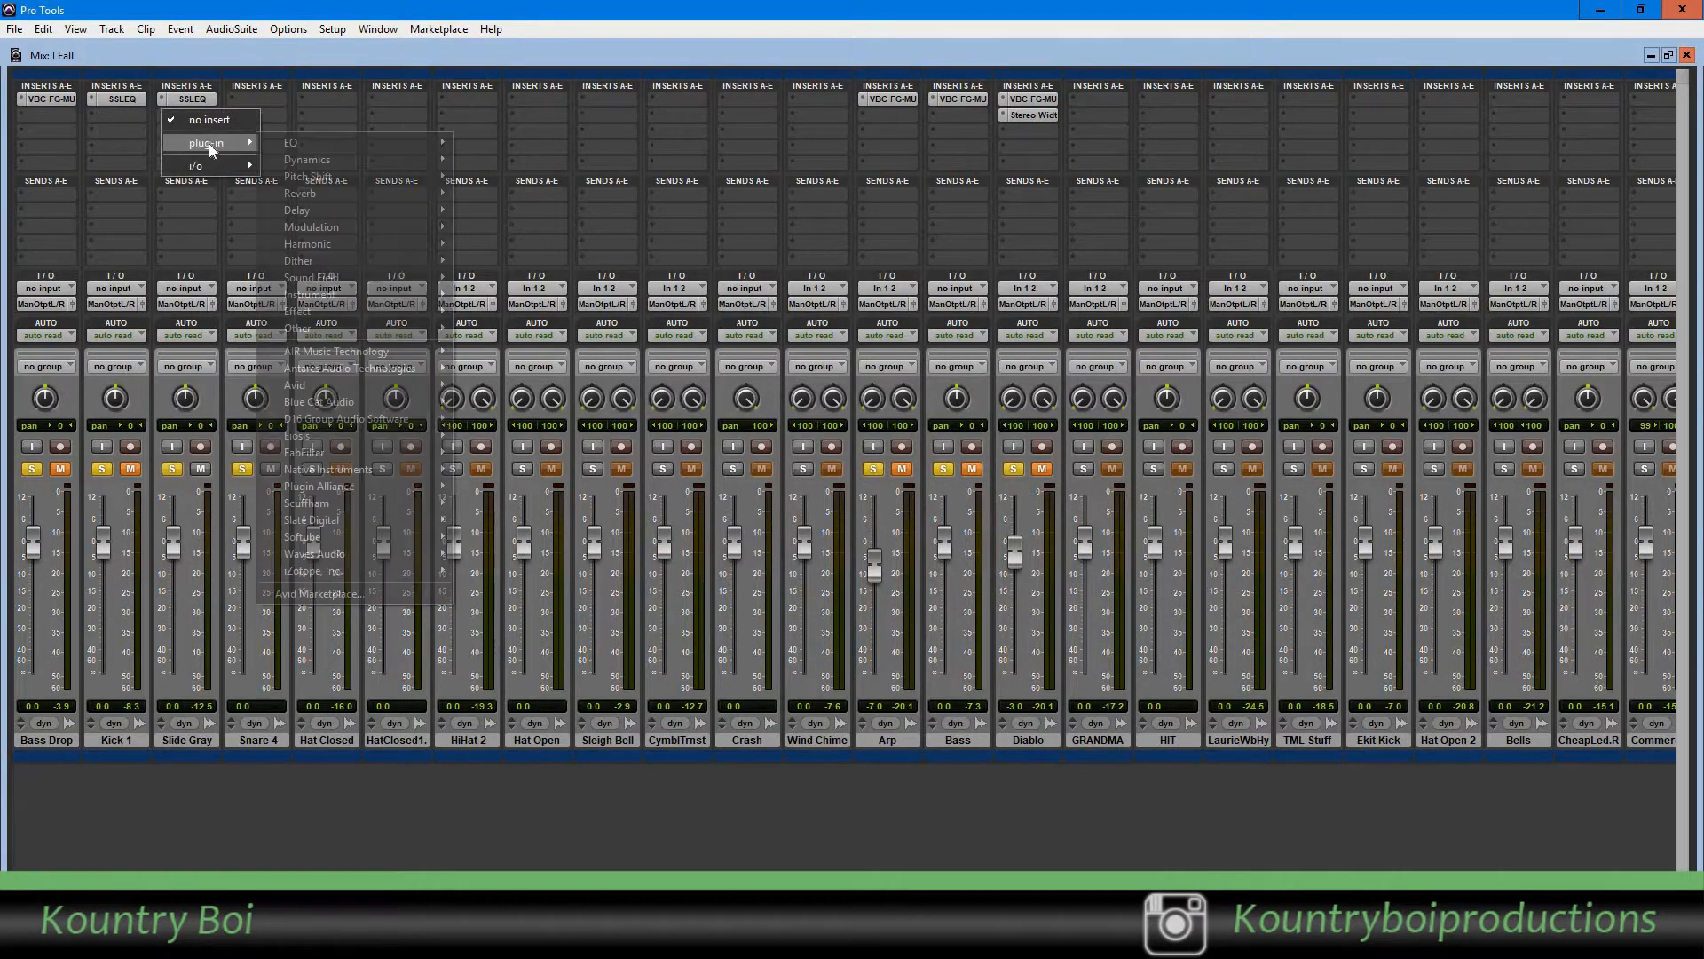
pyautogui.moveTo(307, 161)
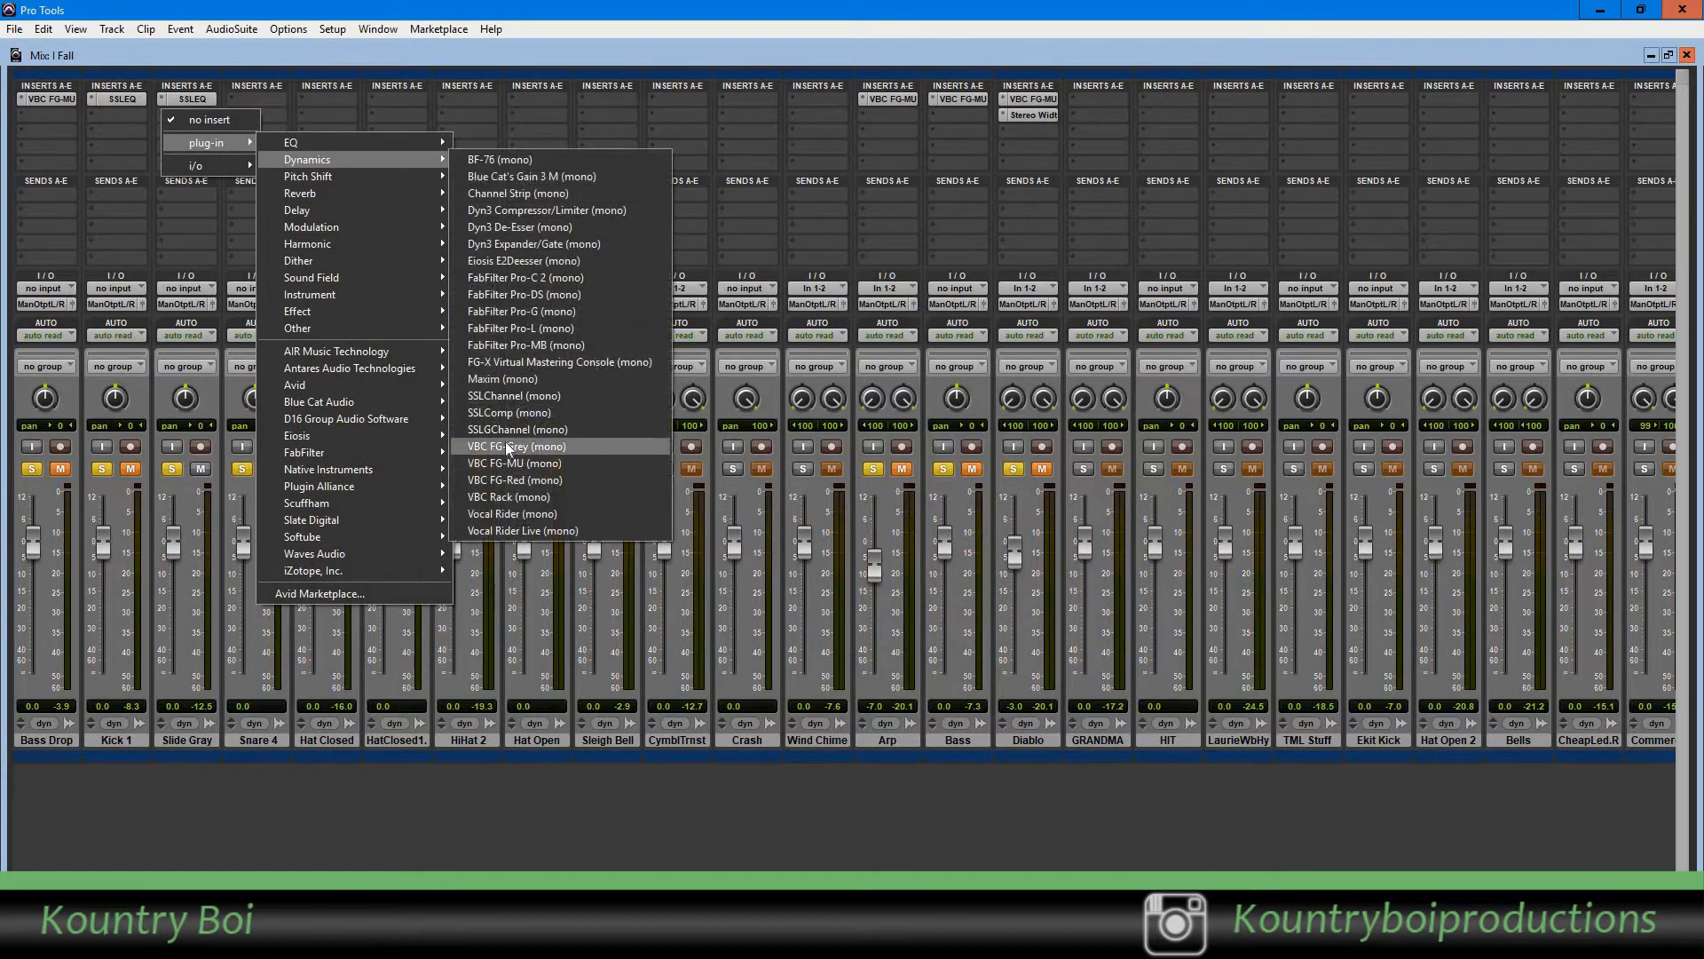
pyautogui.click(510, 462)
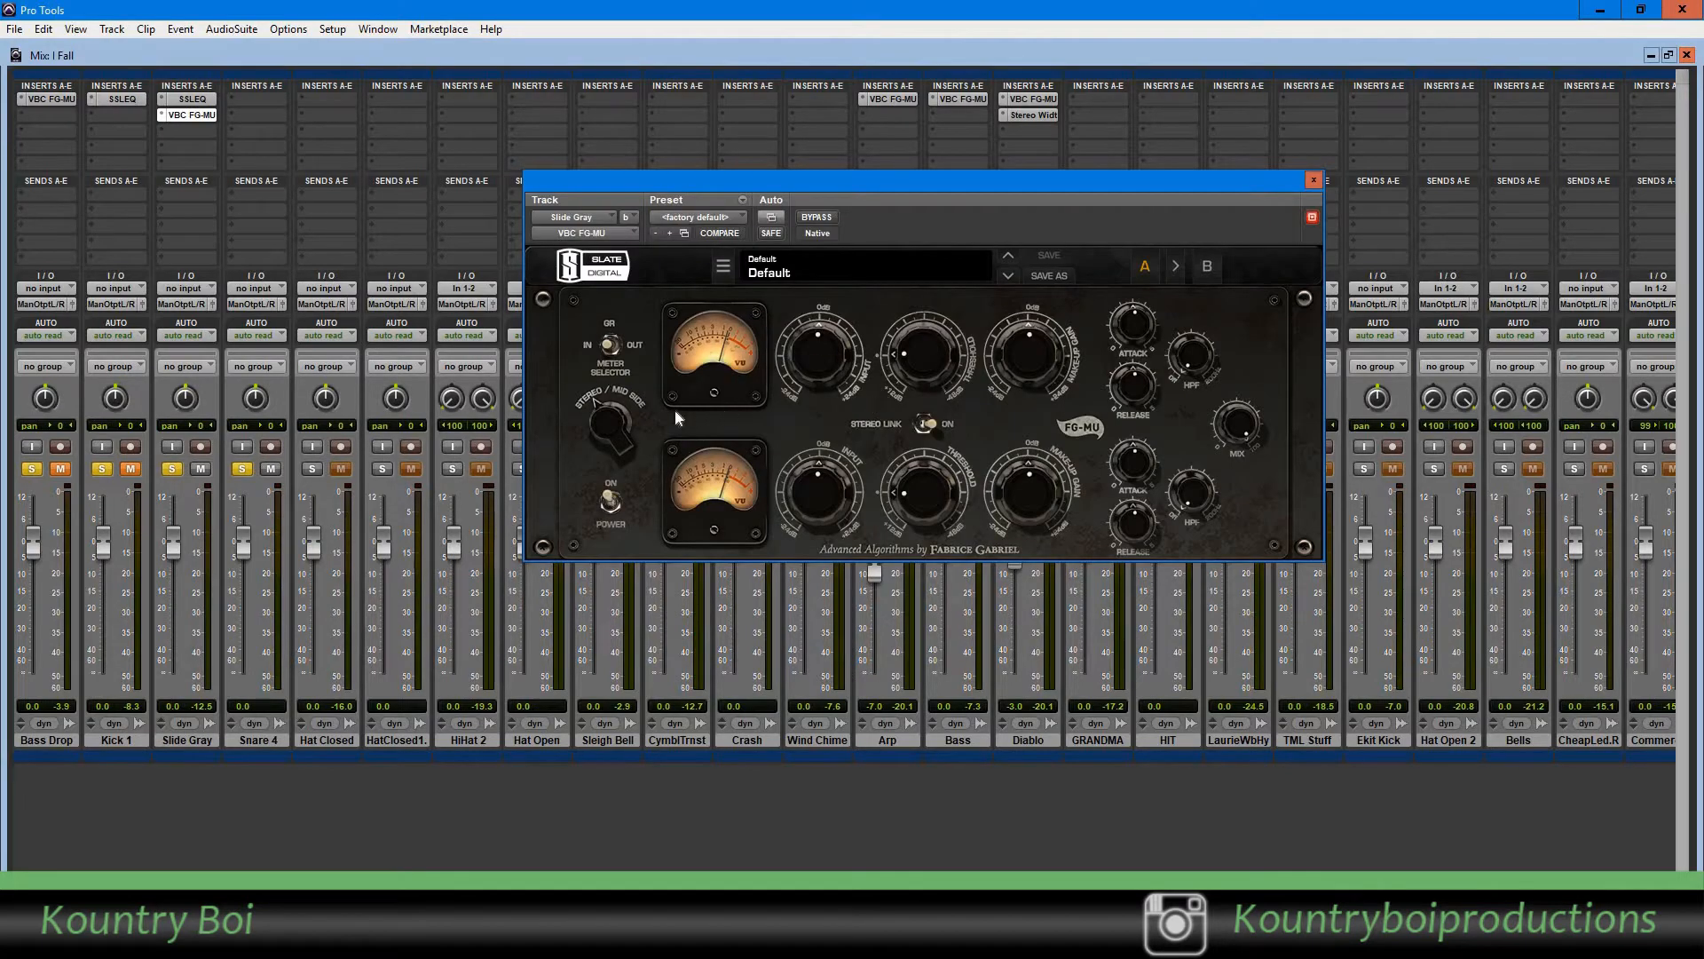
# - Switch the FG-MU's stereo/mid-side mode, adjust its input and threshold, and set the makeup gain to about 5.2 dB
pyautogui.click(624, 410)
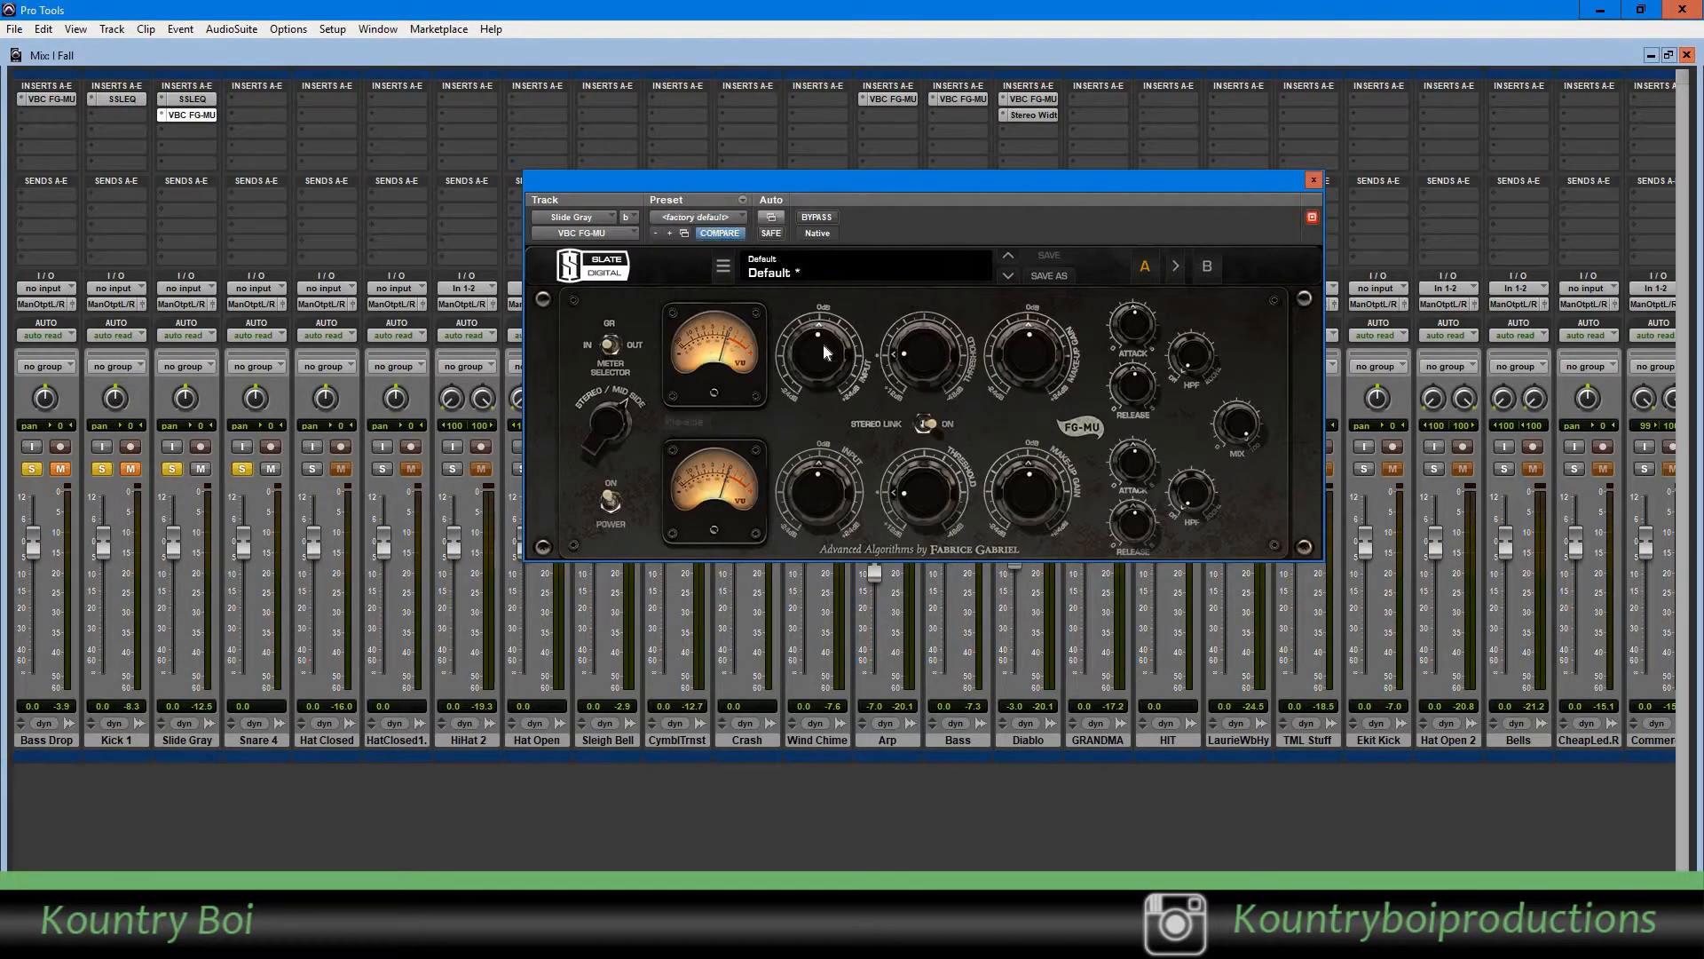
pyautogui.moveTo(823, 343); pyautogui.dragTo(817, 381)
pyautogui.moveTo(918, 366); pyautogui.dragTo(912, 328)
pyautogui.moveTo(1003, 353); pyautogui.dragTo(1003, 326)
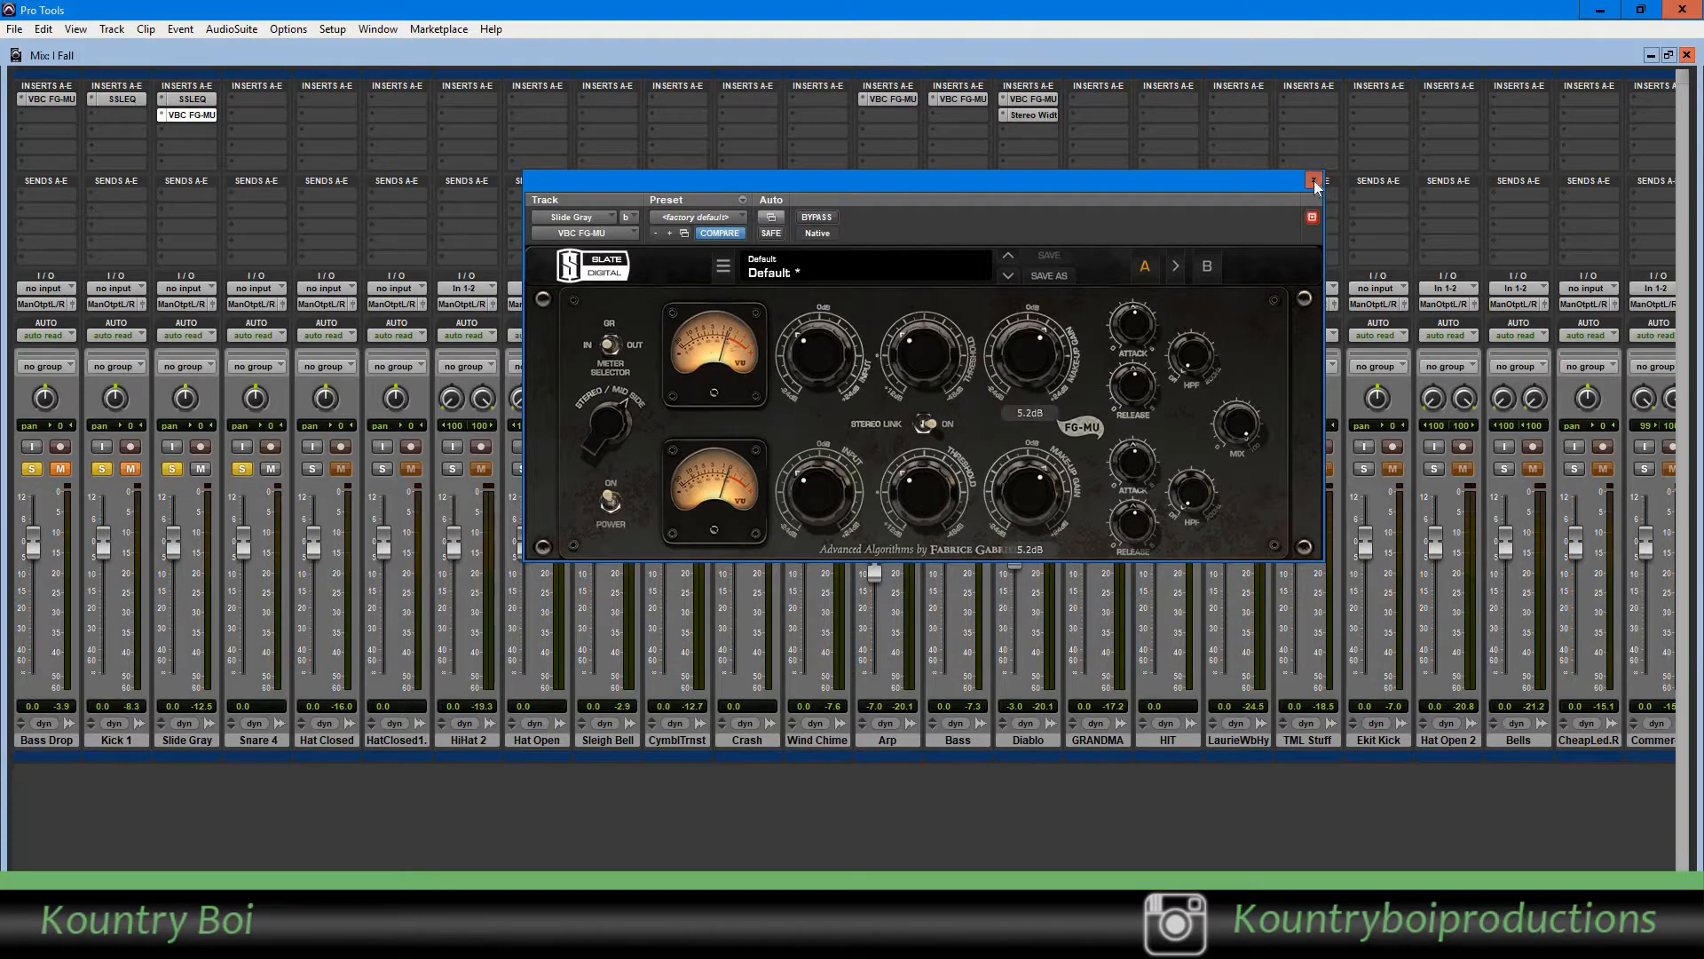
pyautogui.click(1314, 180)
# - Insert AIR Reverb (mono) on the Slide Gray track below the VBC FG-MU
pyautogui.click(165, 130)
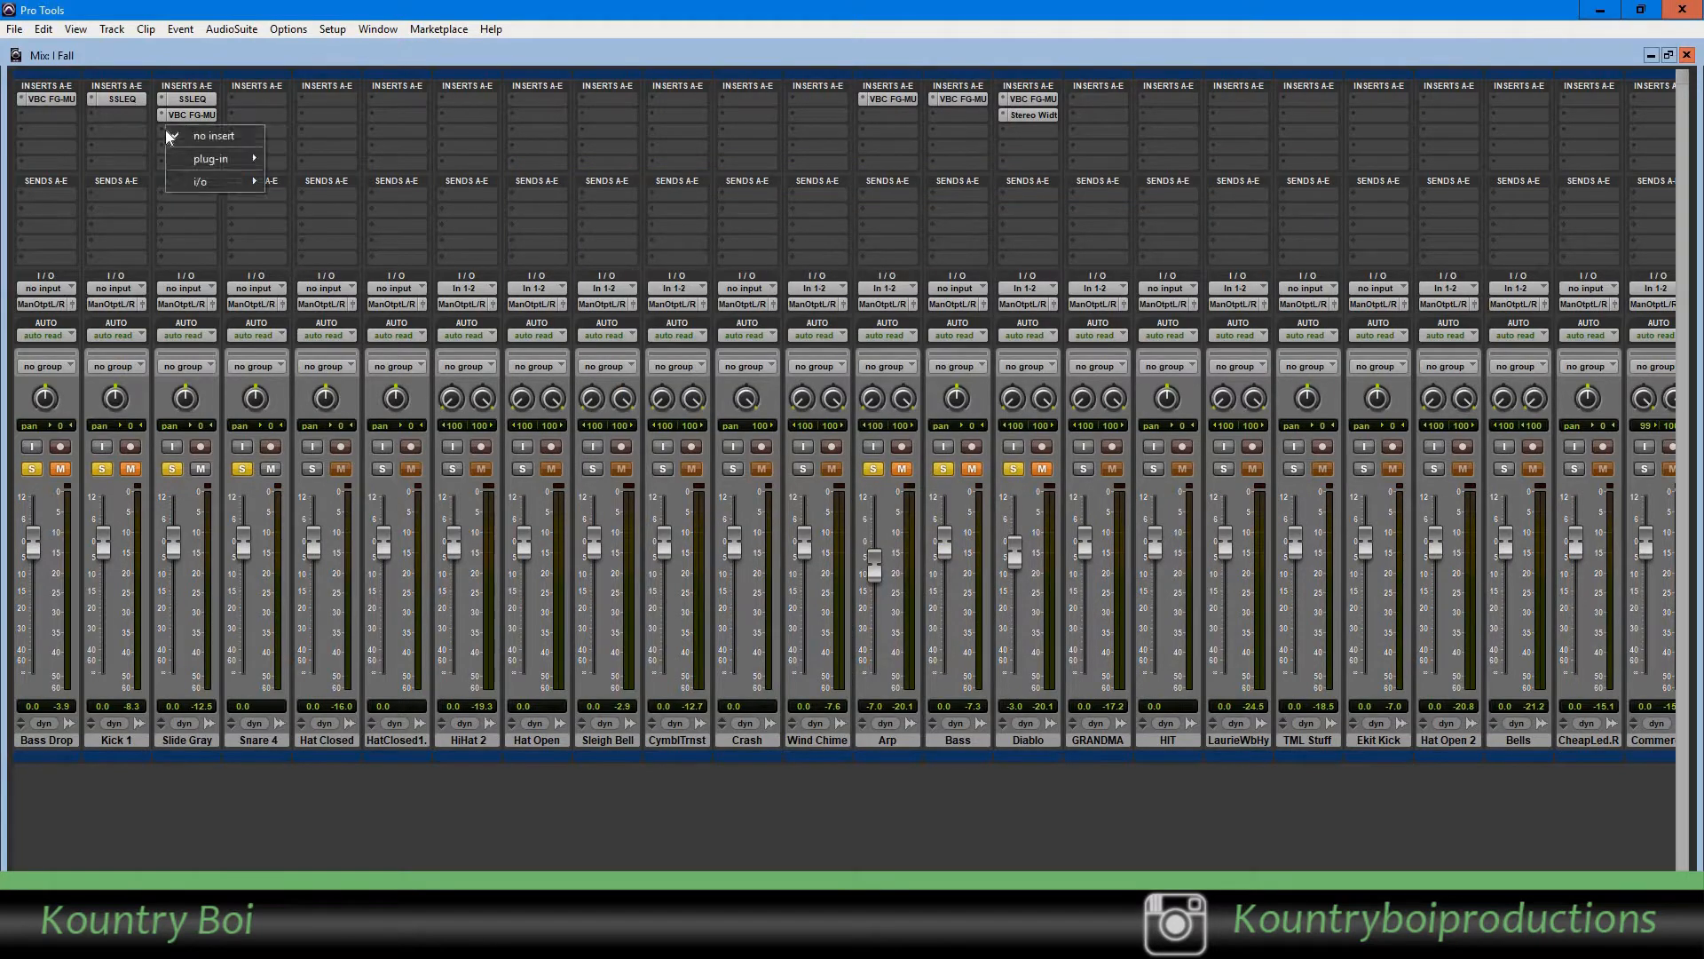
pyautogui.moveTo(194, 156)
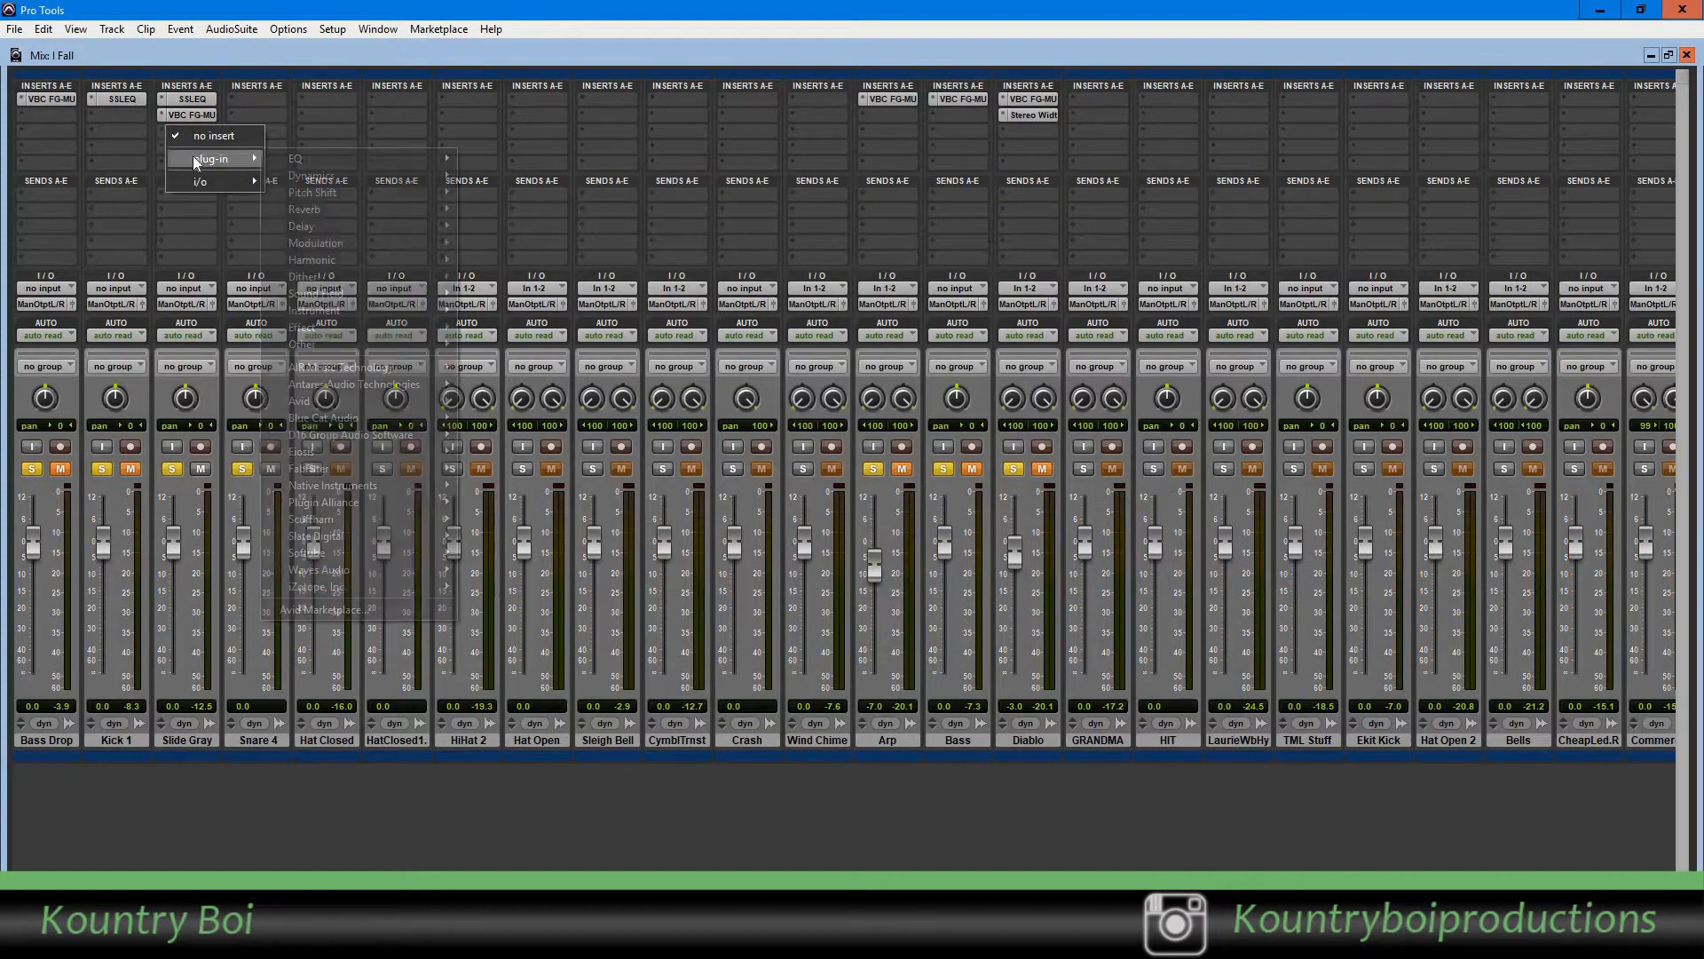
pyautogui.moveTo(301, 209)
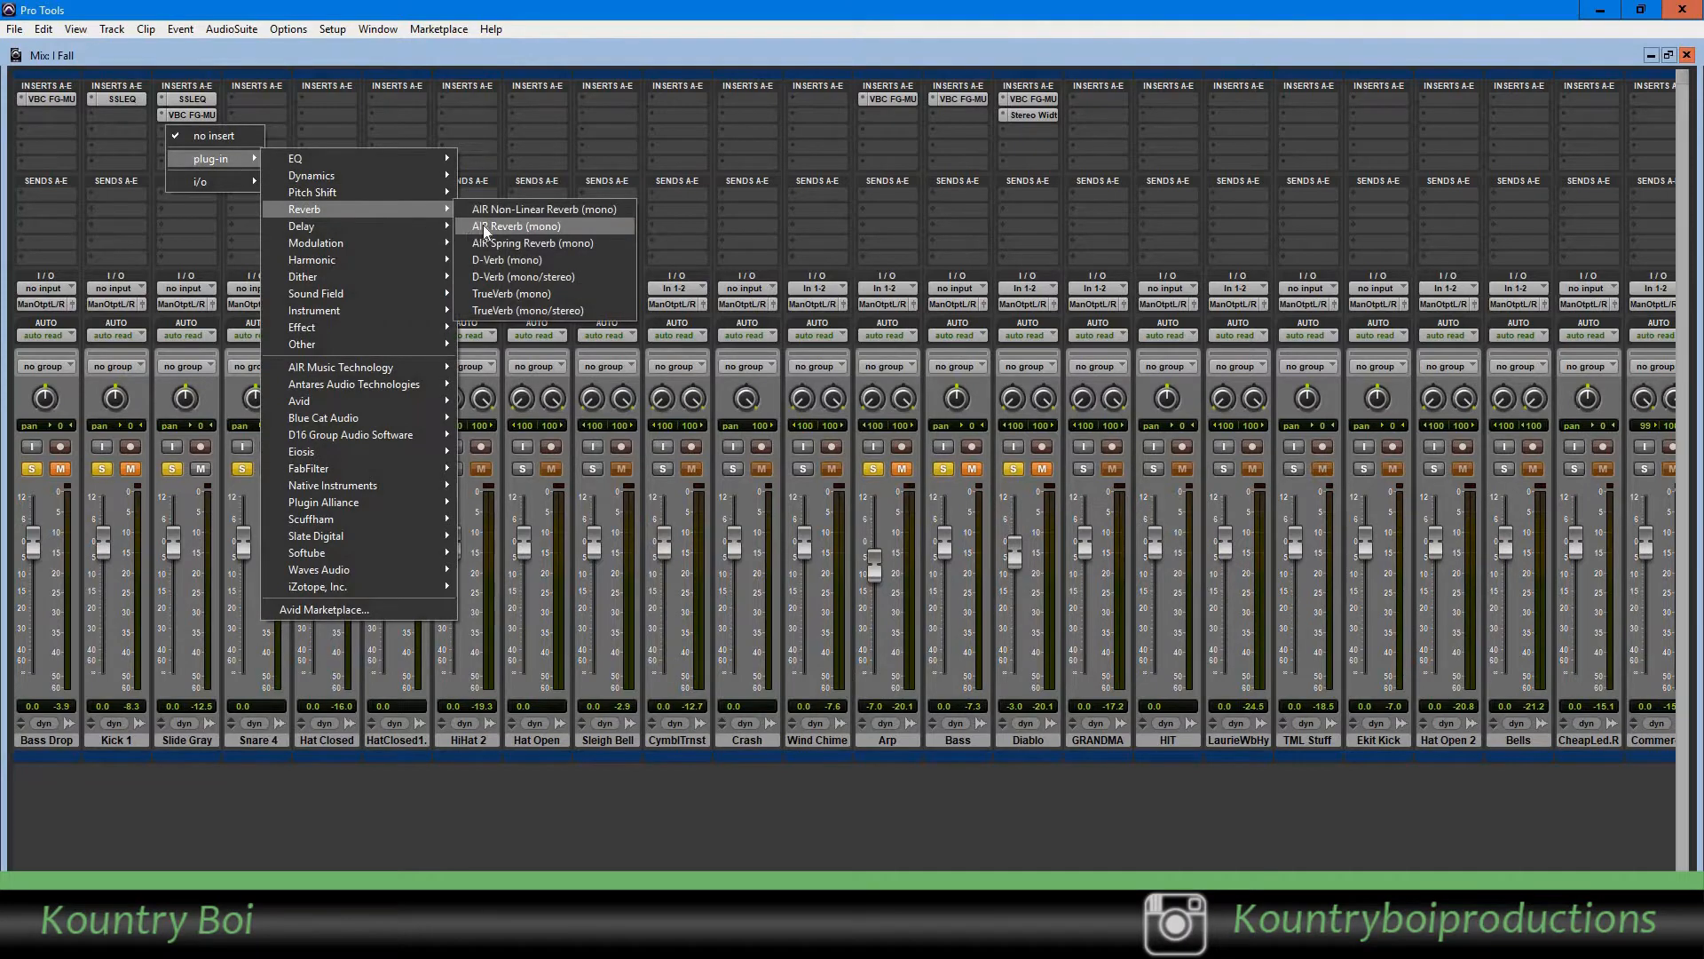
pyautogui.click(483, 225)
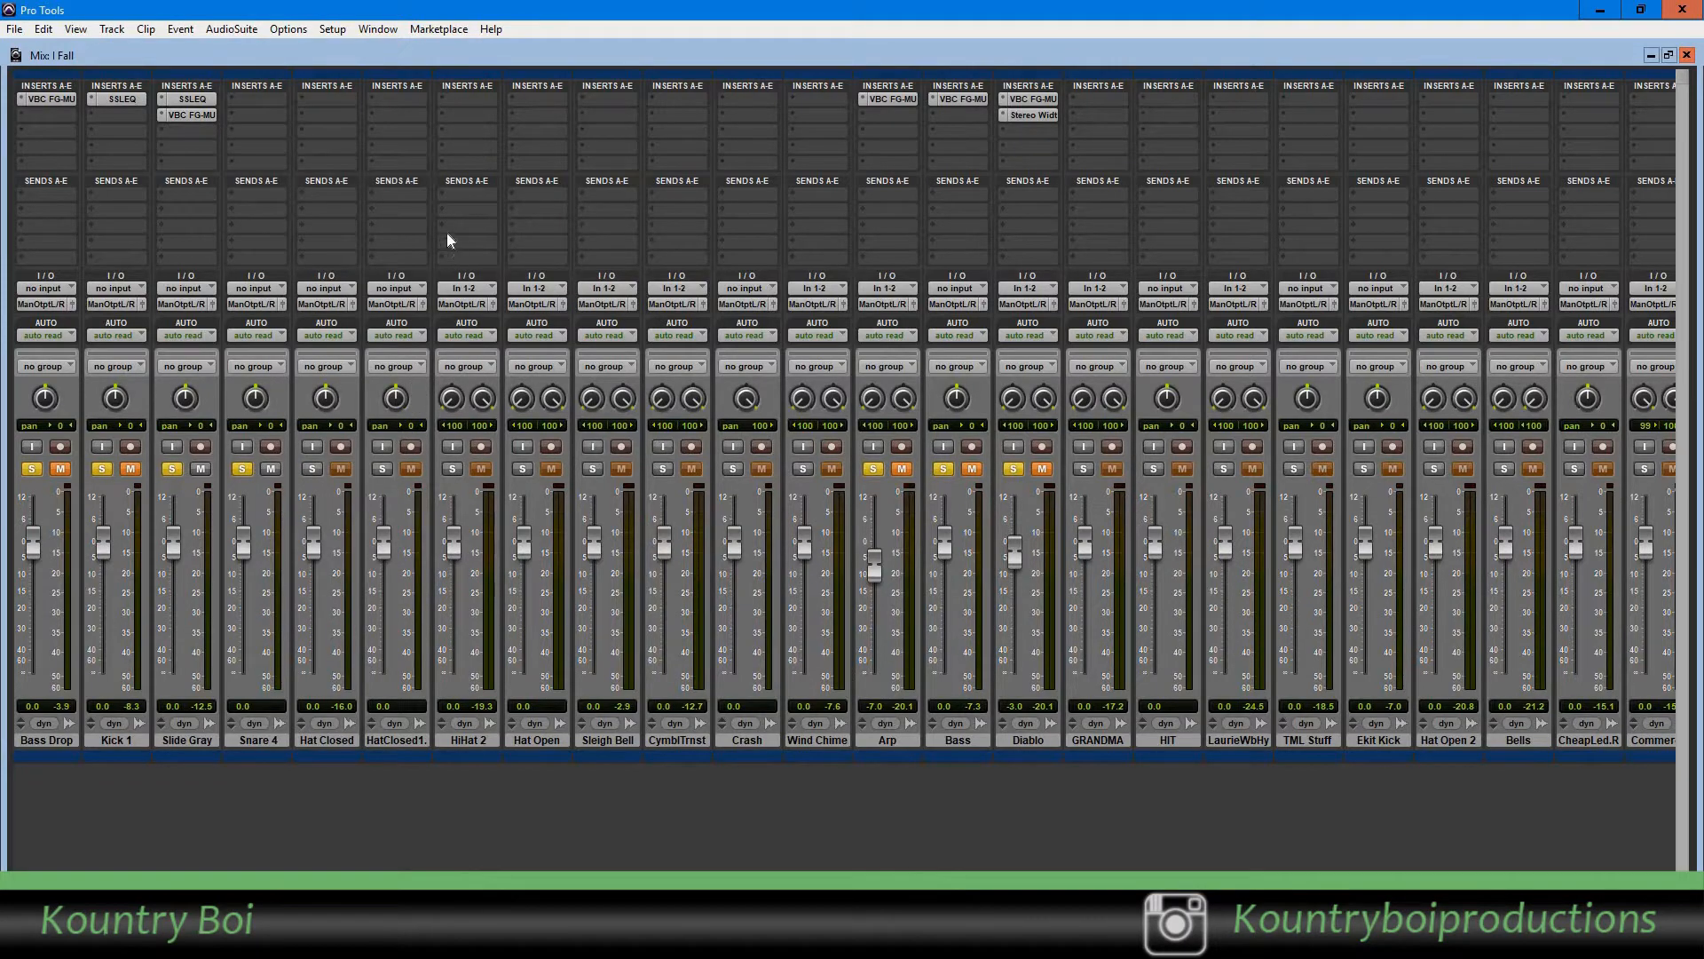
pyautogui.moveTo(712, 183); pyautogui.dragTo(706, 132)
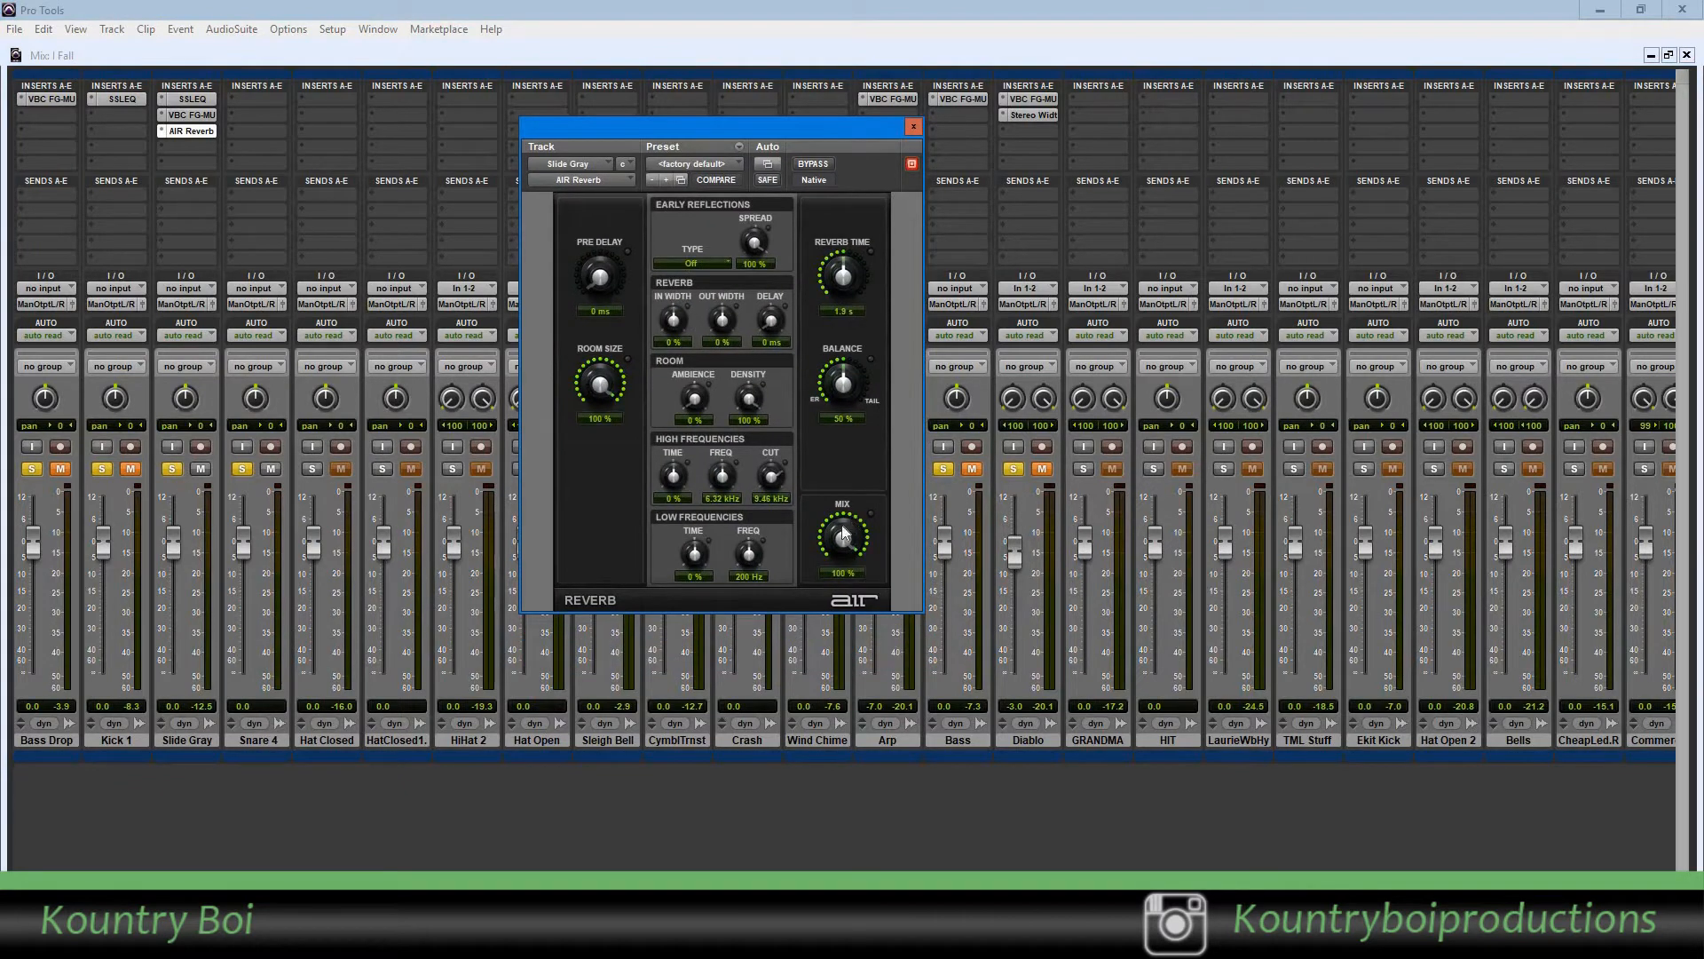
# - Set the reverb's mix to about 30% and its early reflections type to Small Chamber
pyautogui.moveTo(857, 584); pyautogui.dragTo(823, 650)
pyautogui.click(675, 264)
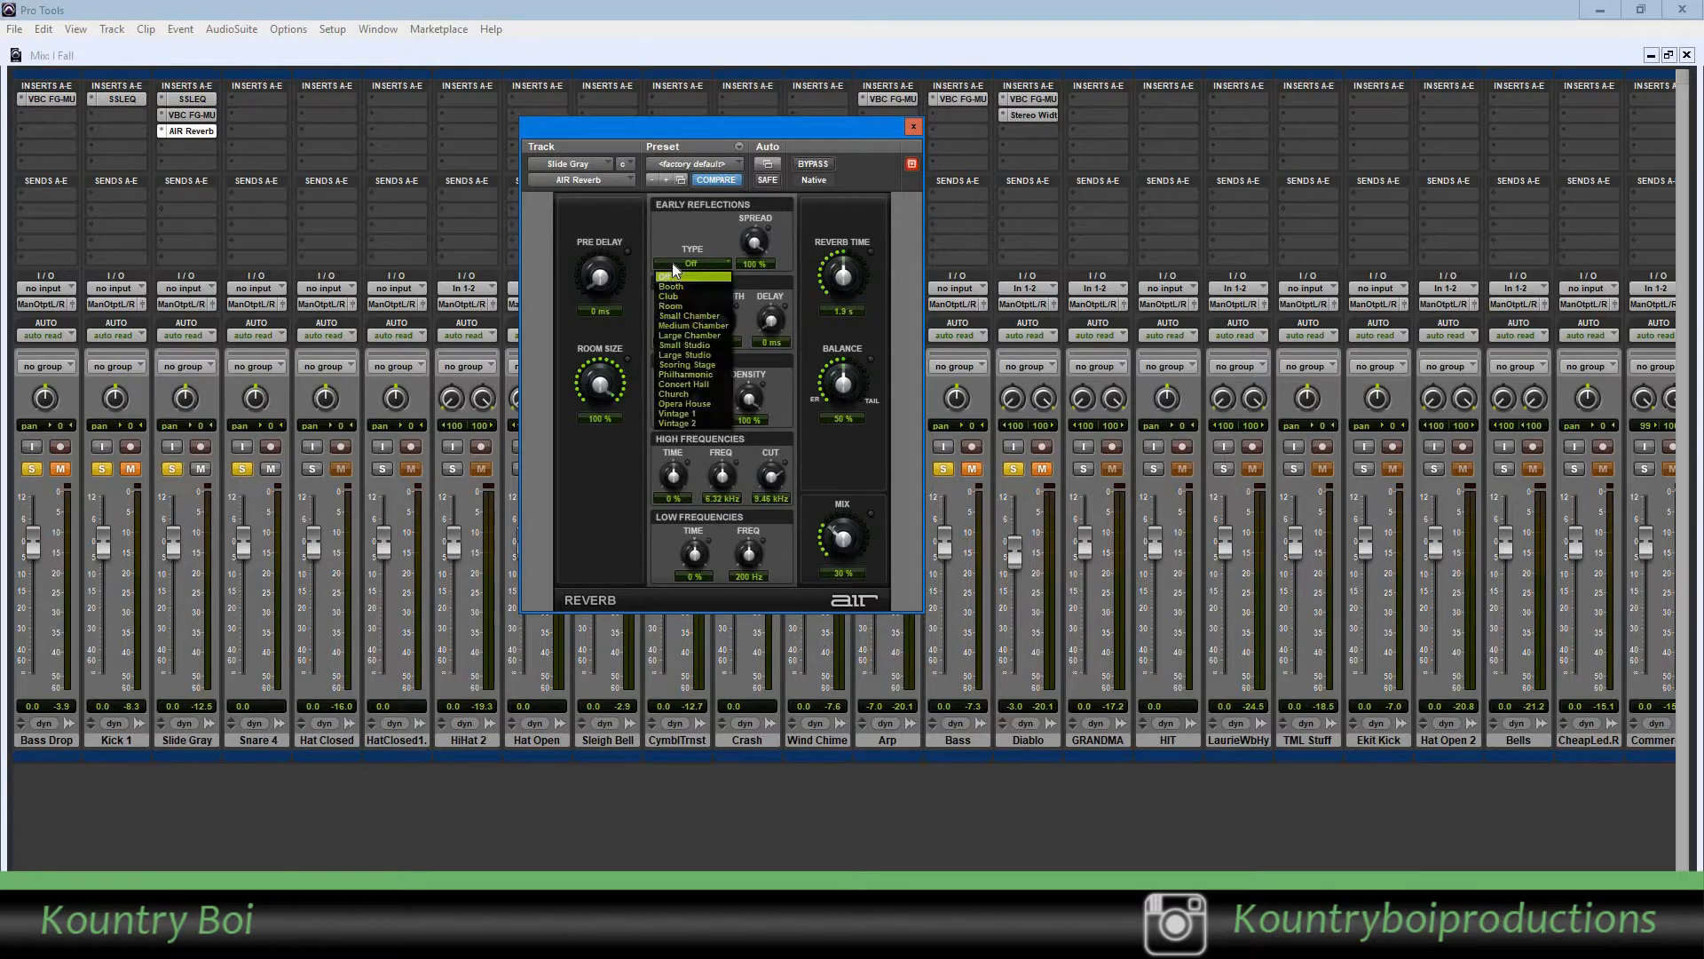
pyautogui.click(684, 316)
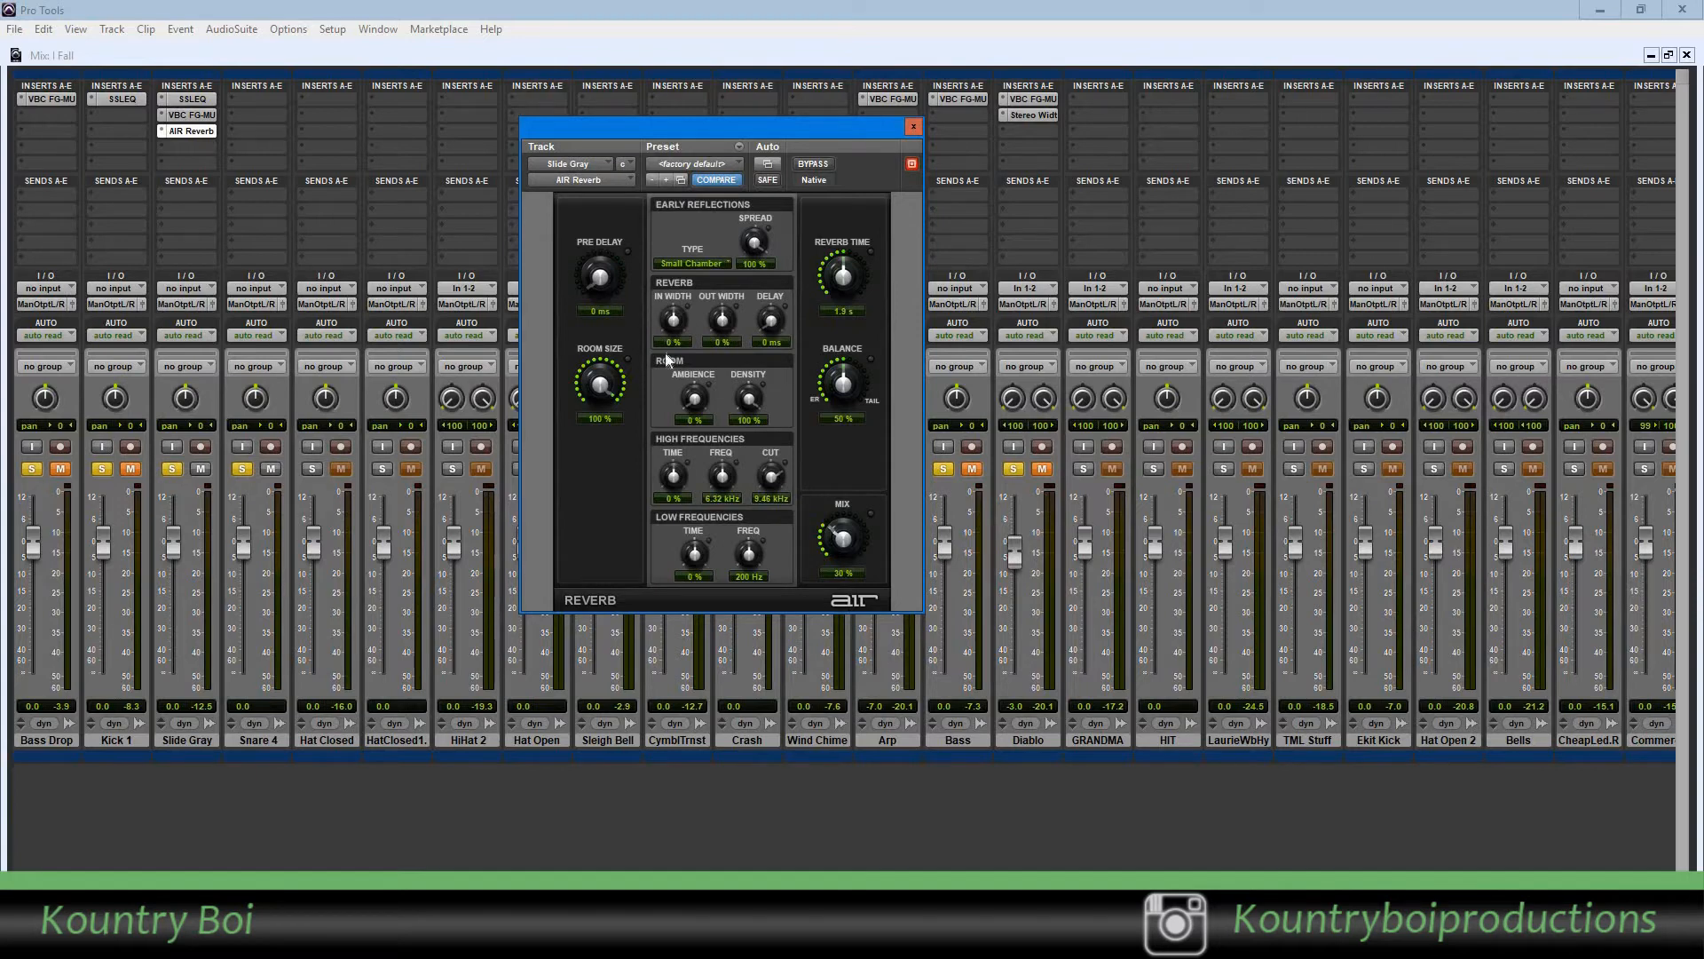
# - Set the reverb's ambience to 15%, density to 90% and high-frequency time to +20%, and mute Snare 4
pyautogui.moveTo(693, 417); pyautogui.dragTo(748, 408)
pyautogui.moveTo(680, 477); pyautogui.dragTo(678, 467)
pyautogui.click(270, 471)
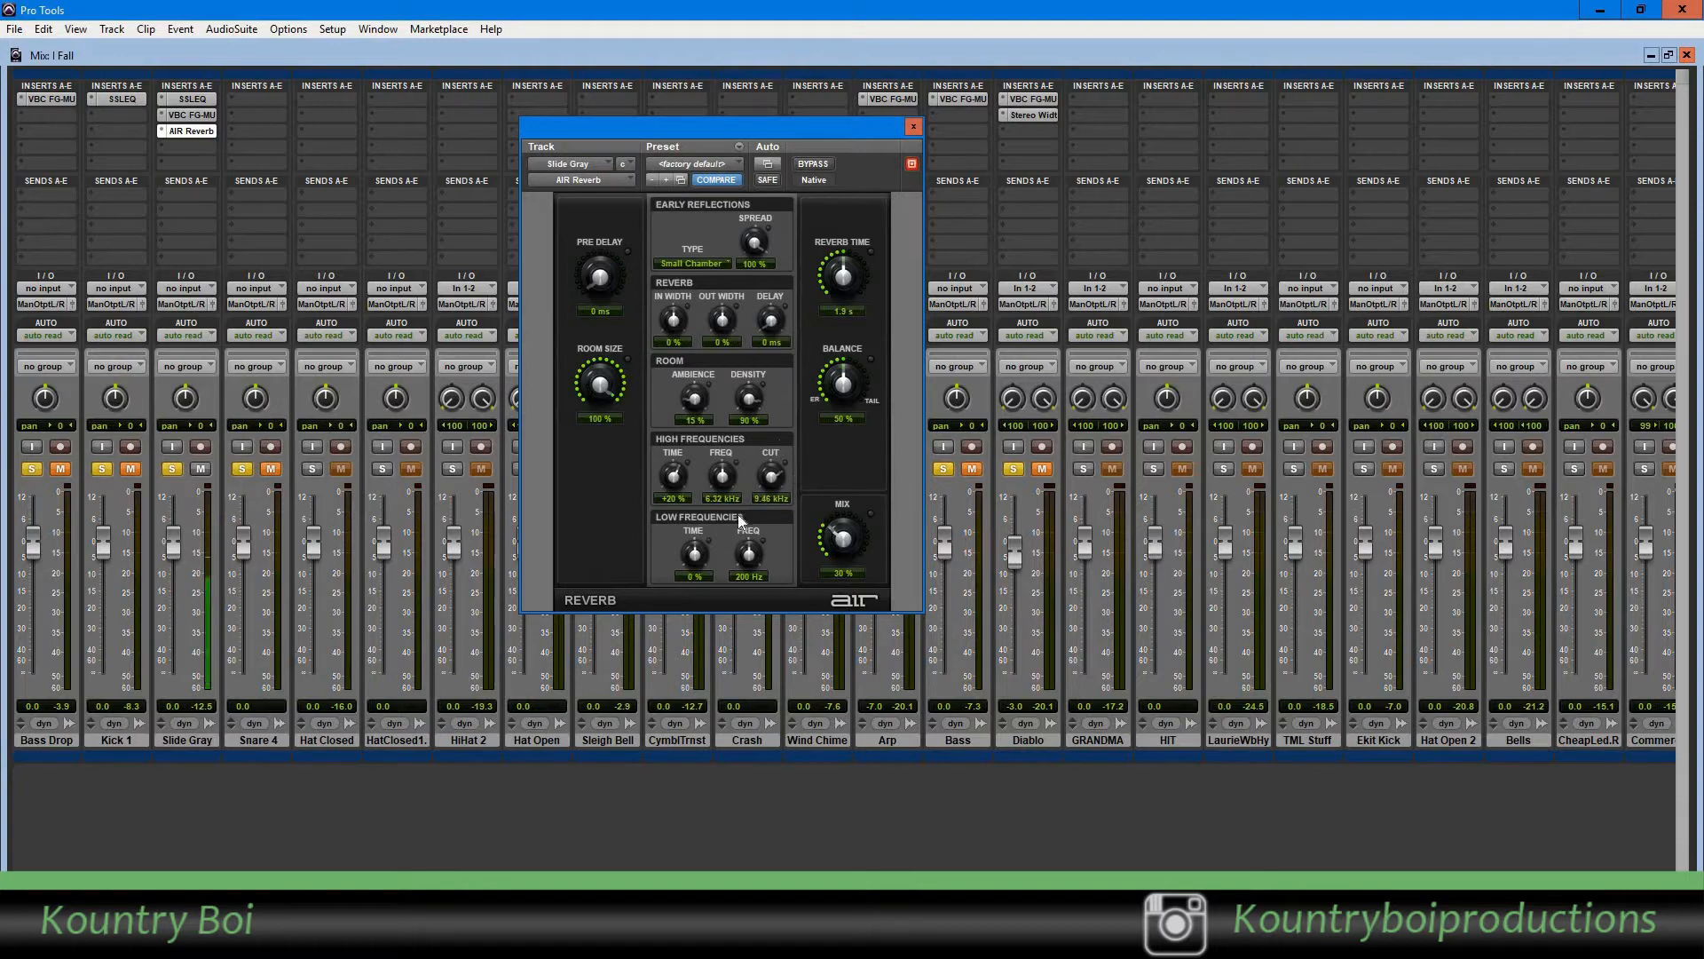
# - Adjust the reverb's low-frequency time and fine-tune its mix amount on Slide Gray
pyautogui.moveTo(697, 557); pyautogui.dragTo(716, 539)
pyautogui.moveTo(840, 522); pyautogui.dragTo(838, 525)
pyautogui.moveTo(838, 530); pyautogui.dragTo(841, 542)
pyautogui.click(914, 126)
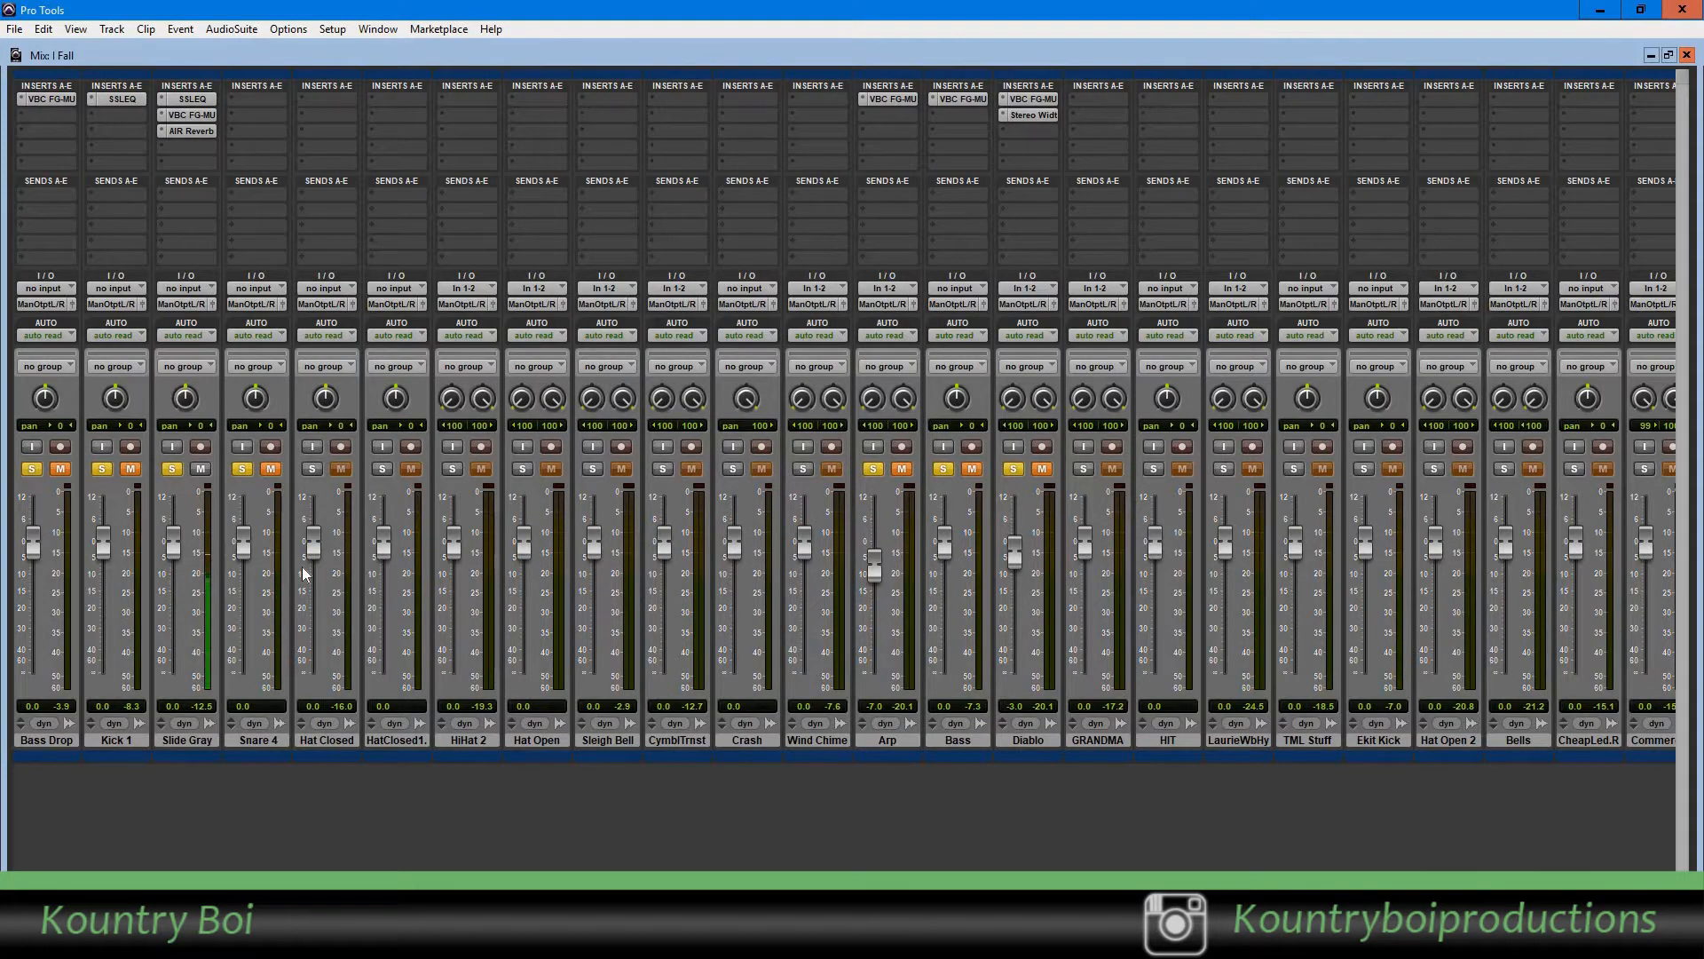
# - Unmute the Snare 4 track and lower its volume to -2.2 dB
pyautogui.click(273, 470)
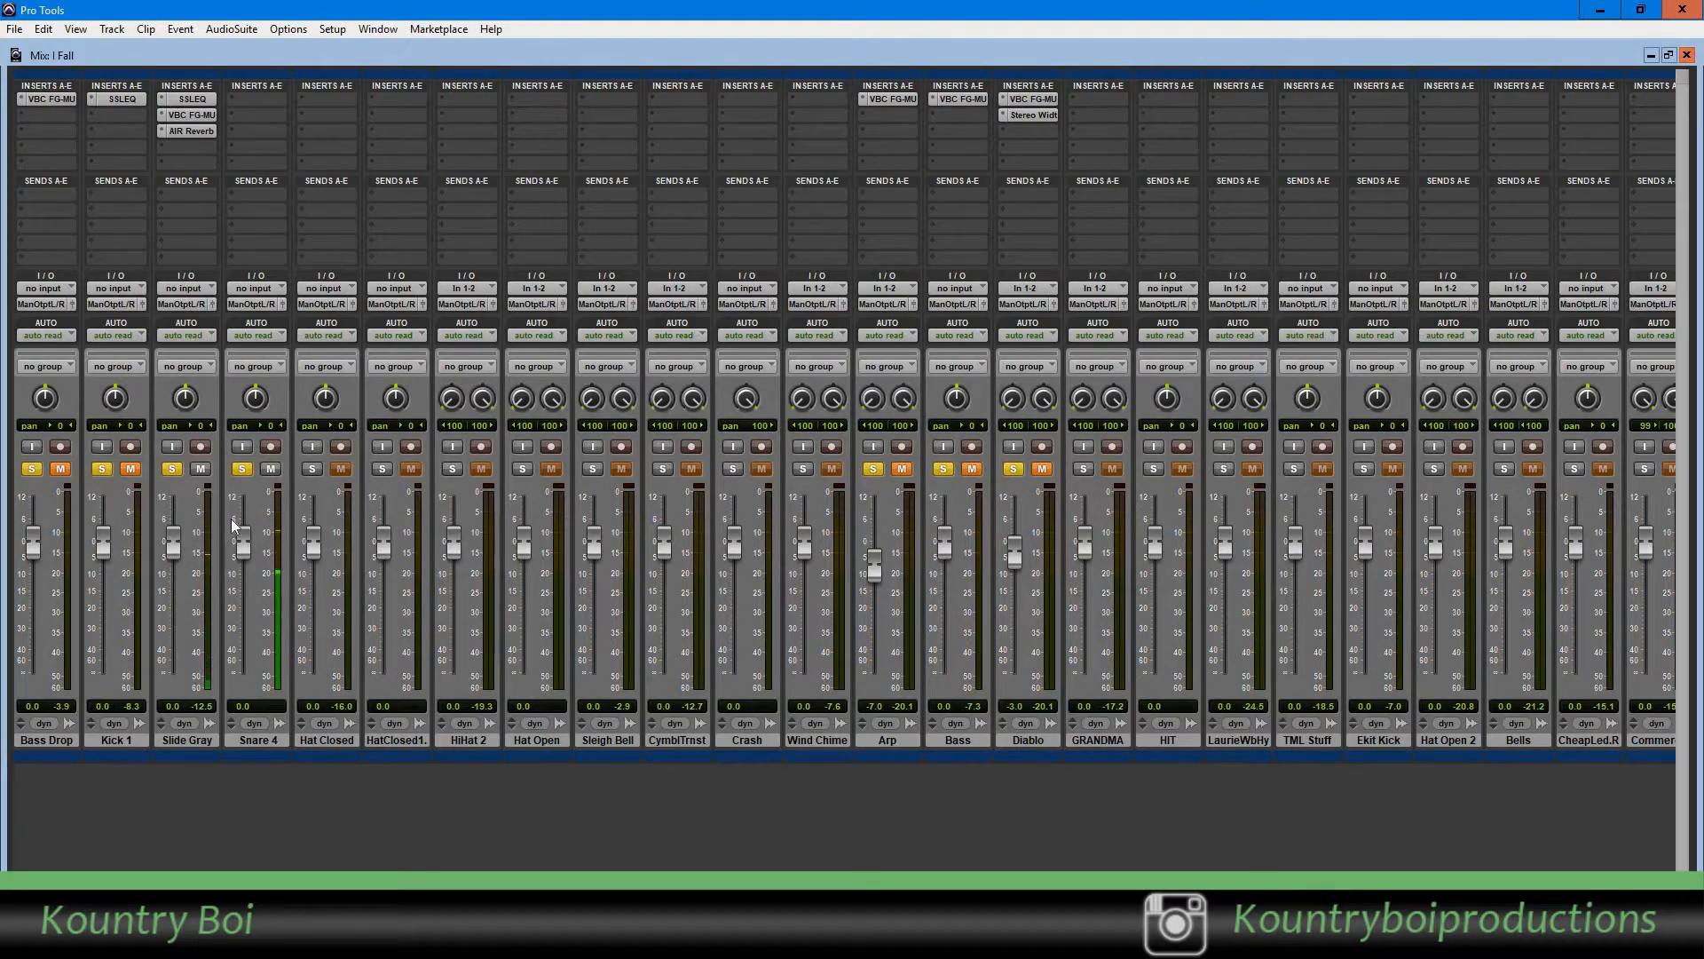
pyautogui.moveTo(247, 524); pyautogui.dragTo(247, 548)
# - Solo HiHat 2 instead of Hat Closed in the Edit window and return to the mixer
pyautogui.click(311, 467)
pyautogui.click(1651, 56)
pyautogui.hotkey('ctrl', '=')
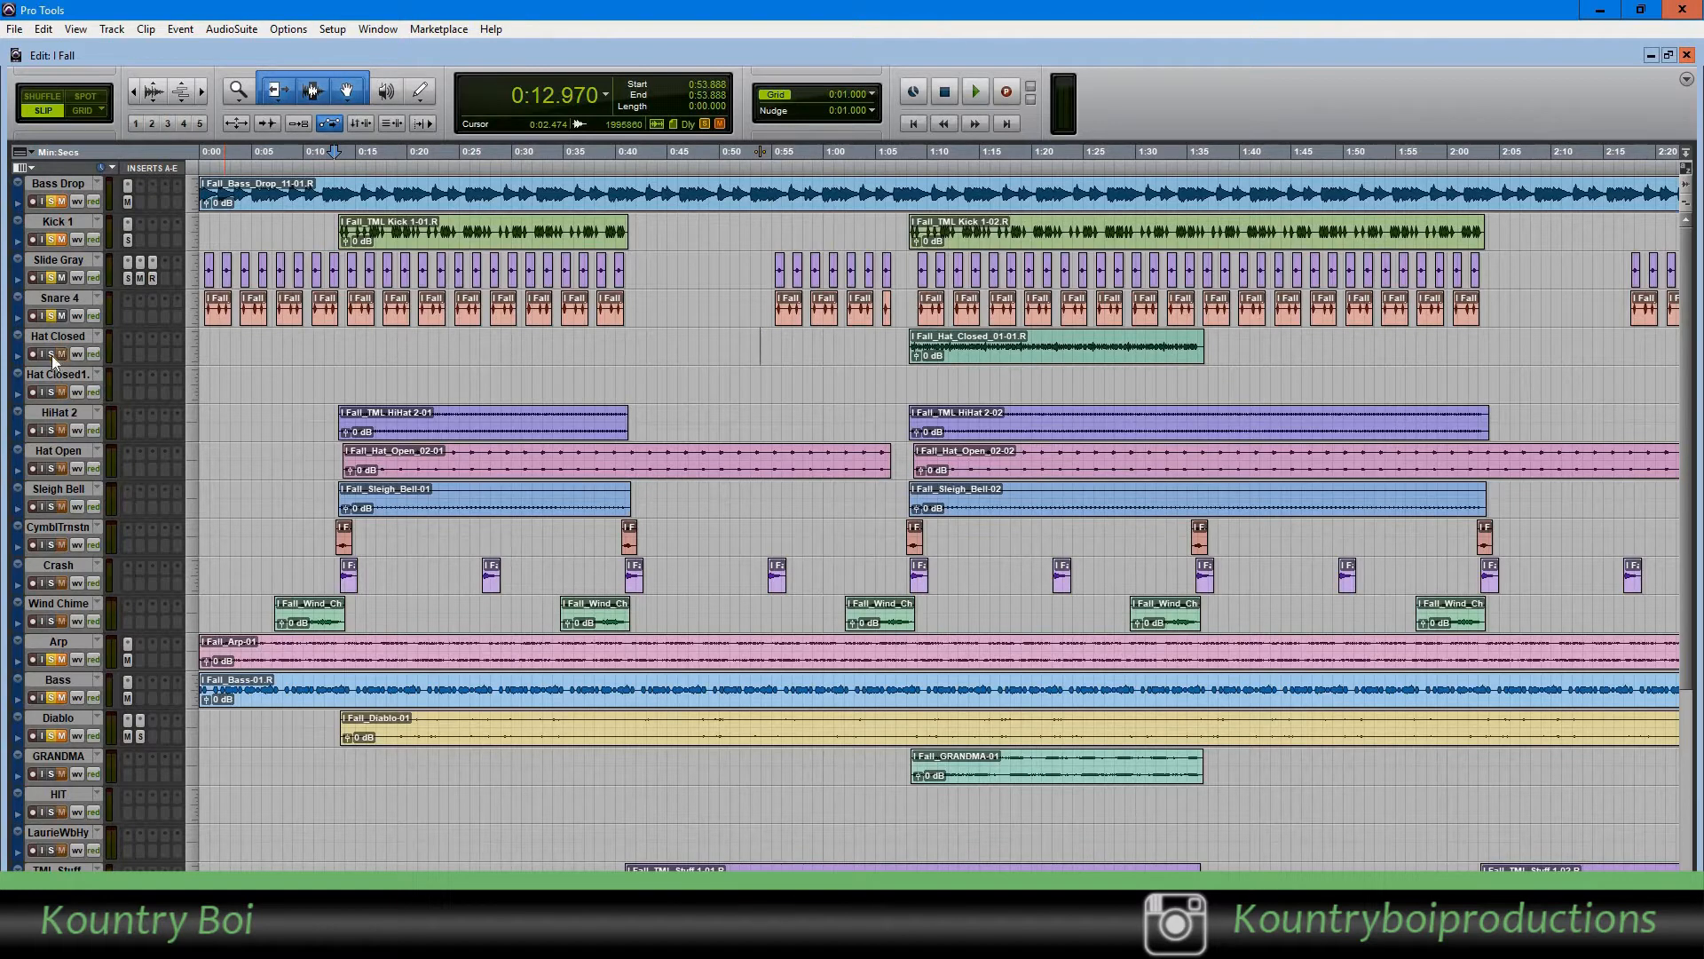
pyautogui.click(51, 430)
pyautogui.click(1649, 54)
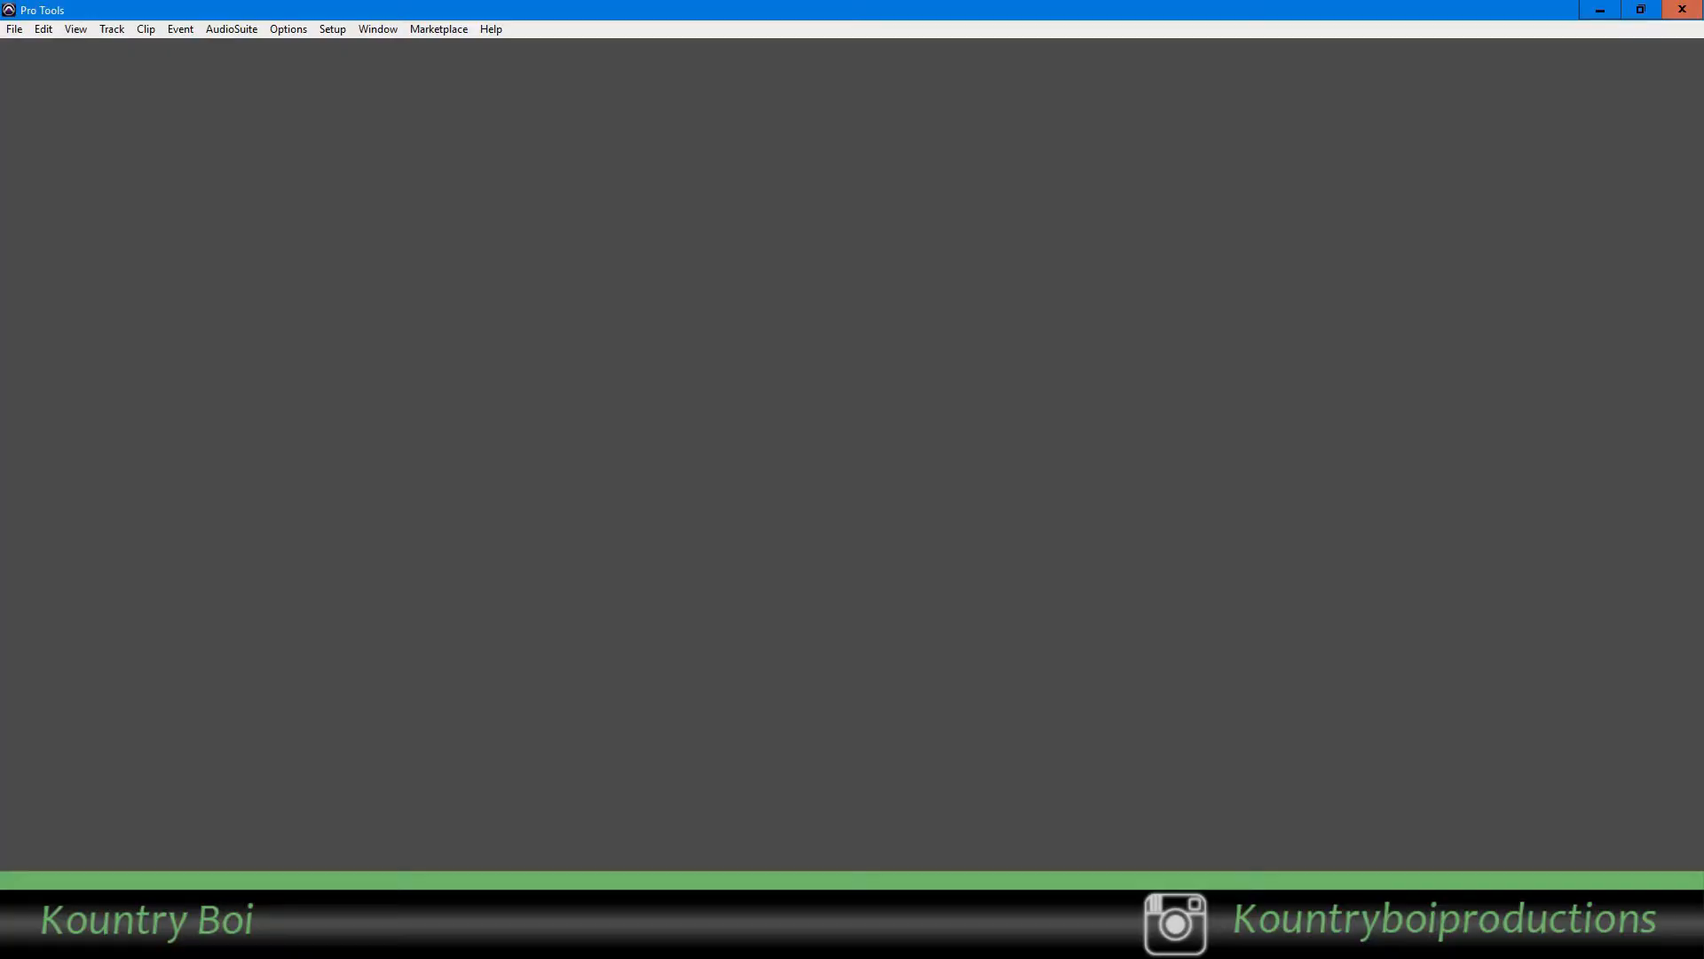
pyautogui.hotkey('ctrl', '=')
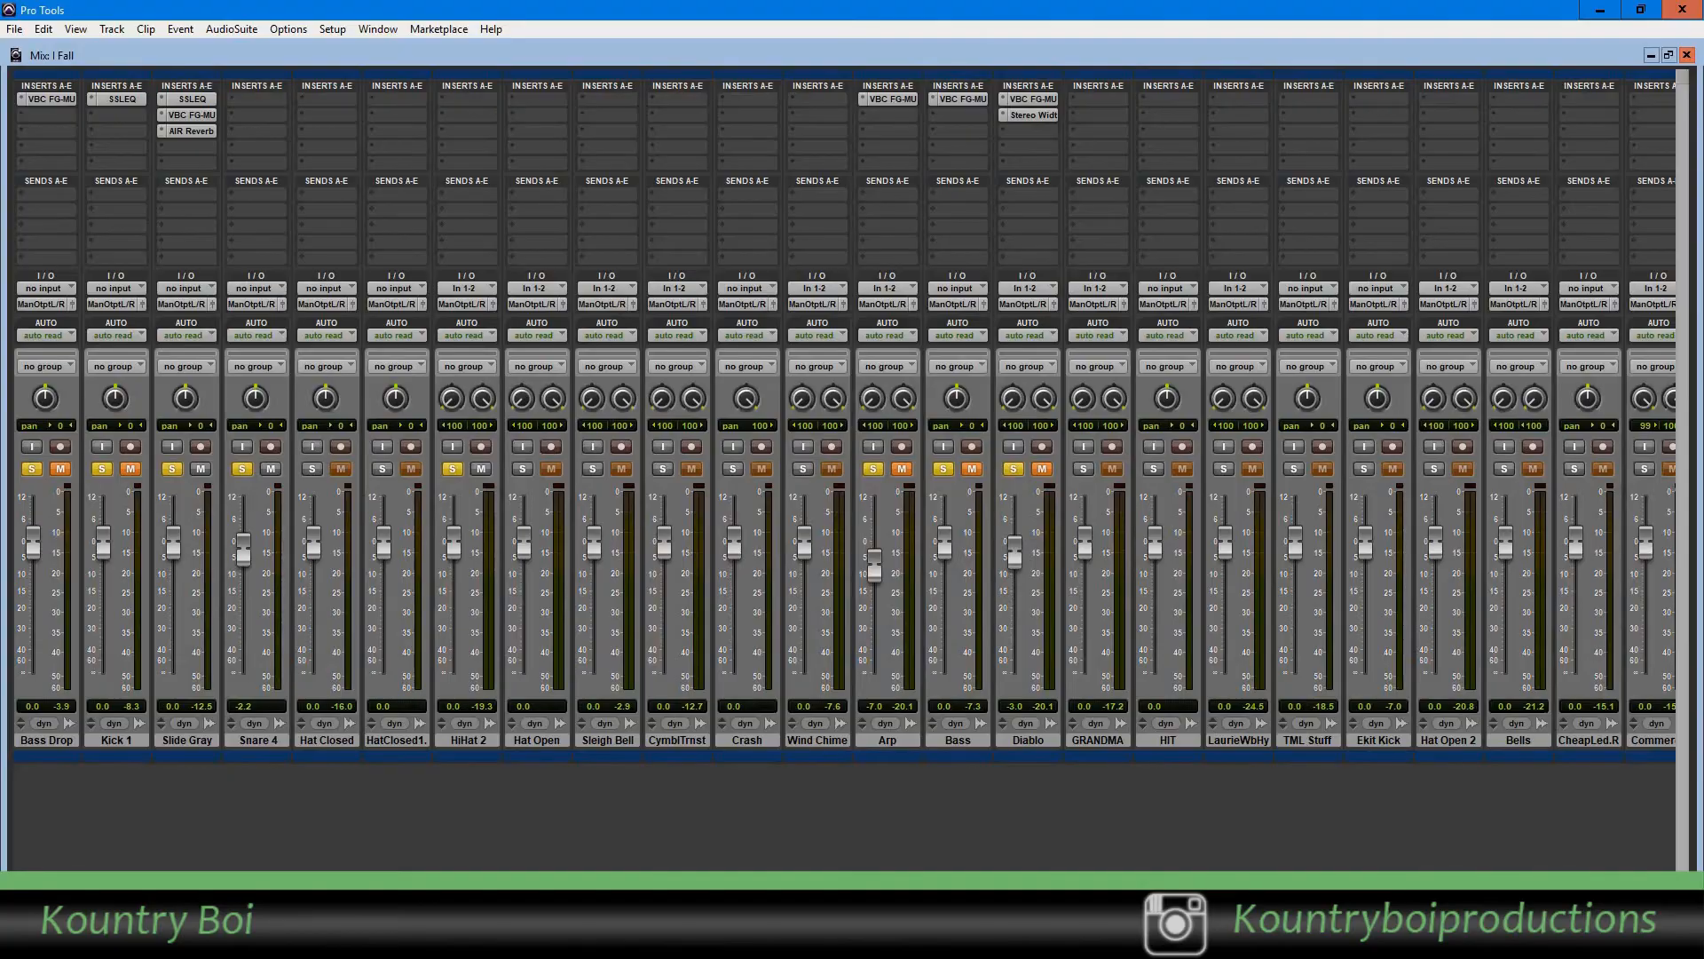
# - Play the song, mute Snare 4 and Slide Gray, and lower the HiHat 2 volume to -4.9 dB
pyautogui.press('space')
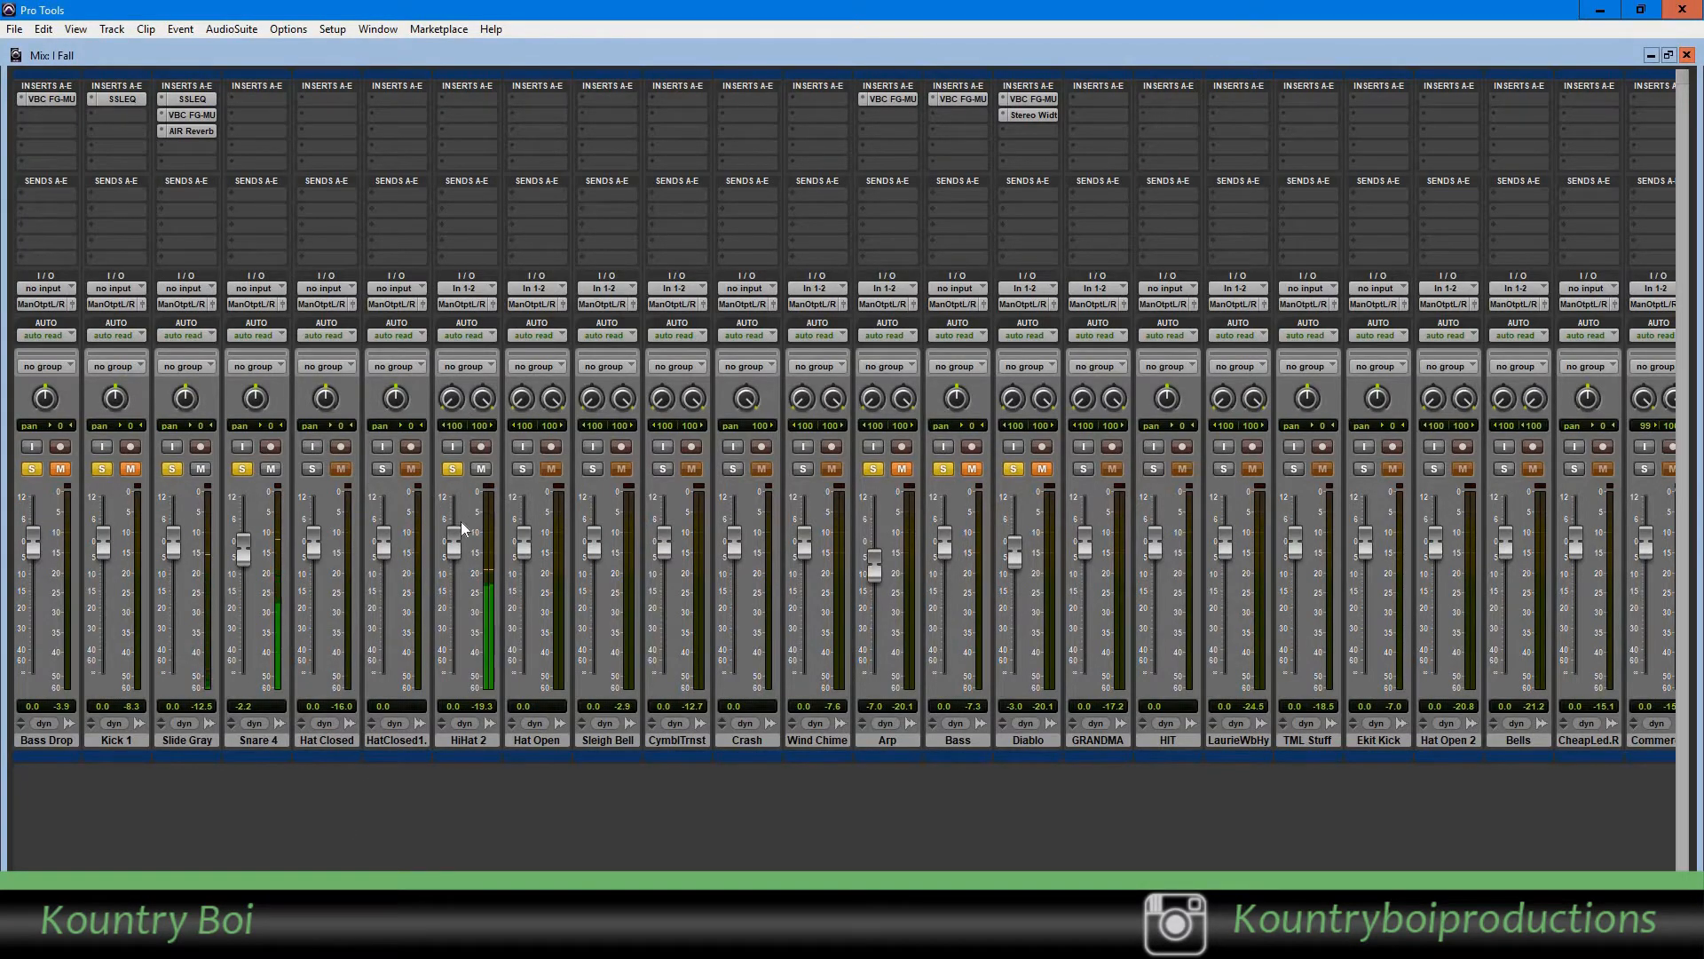
pyautogui.click(271, 473)
pyautogui.click(202, 472)
pyautogui.moveTo(460, 535); pyautogui.dragTo(461, 548)
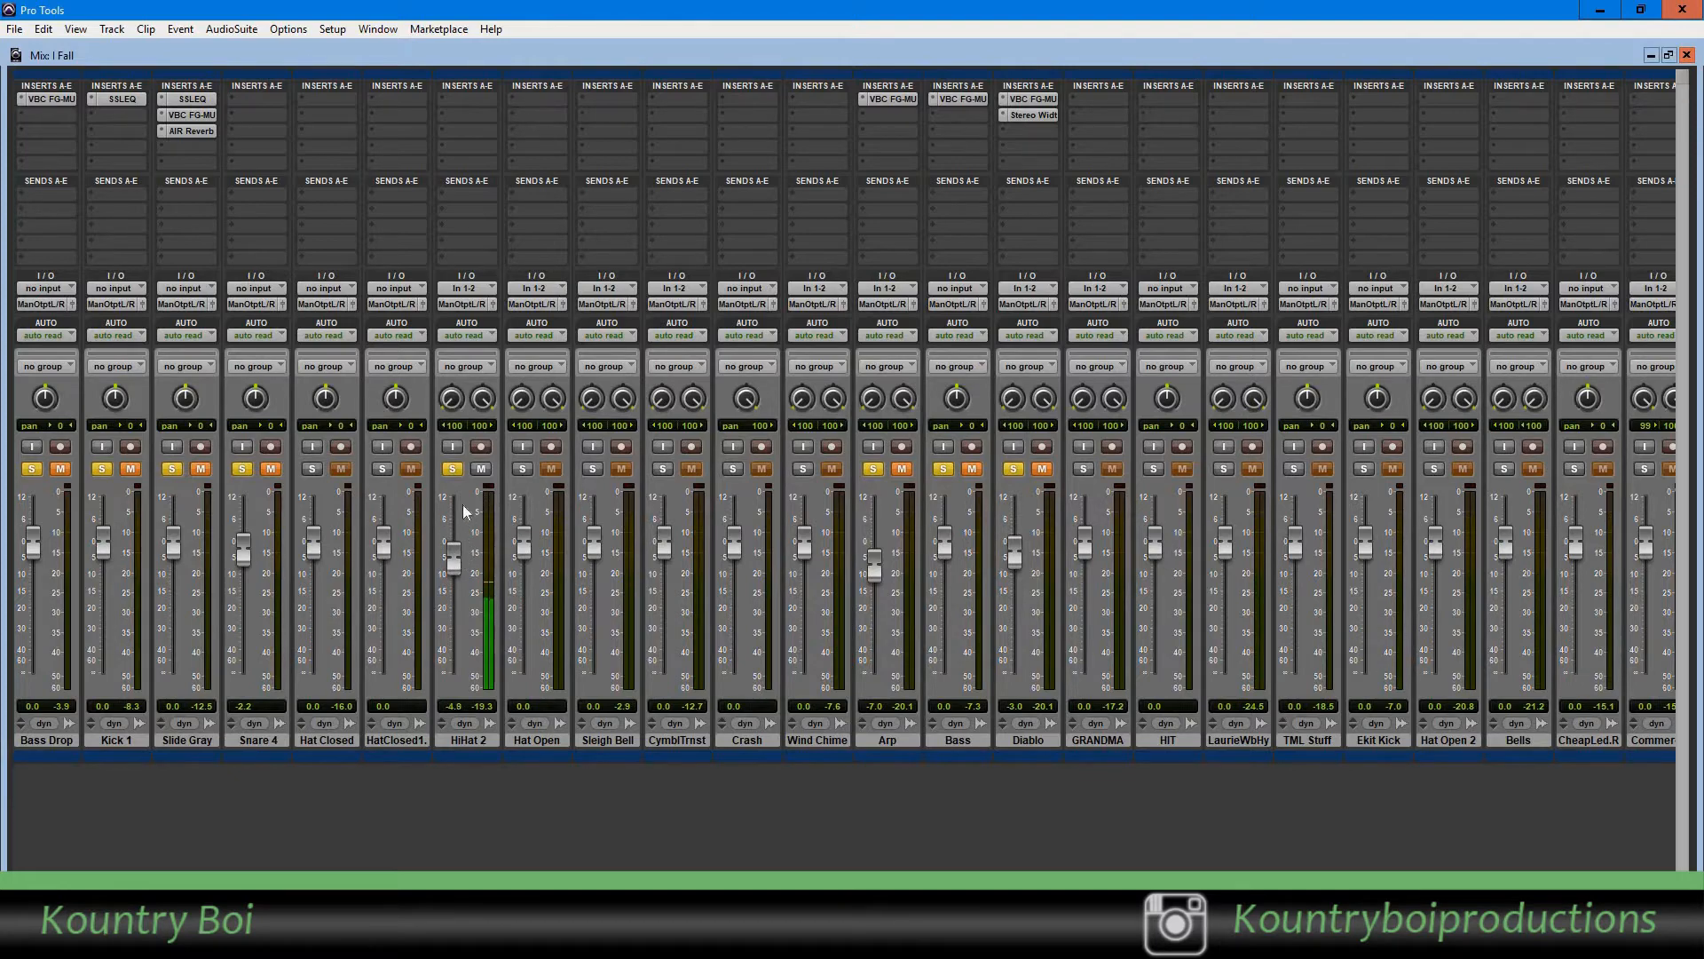
pyautogui.click(452, 468)
pyautogui.click(452, 472)
# - Unmute Bass Drop, Kick 1, Slide Gray, Snare 4, Arp, Bass and Diablo
pyautogui.click(59, 469)
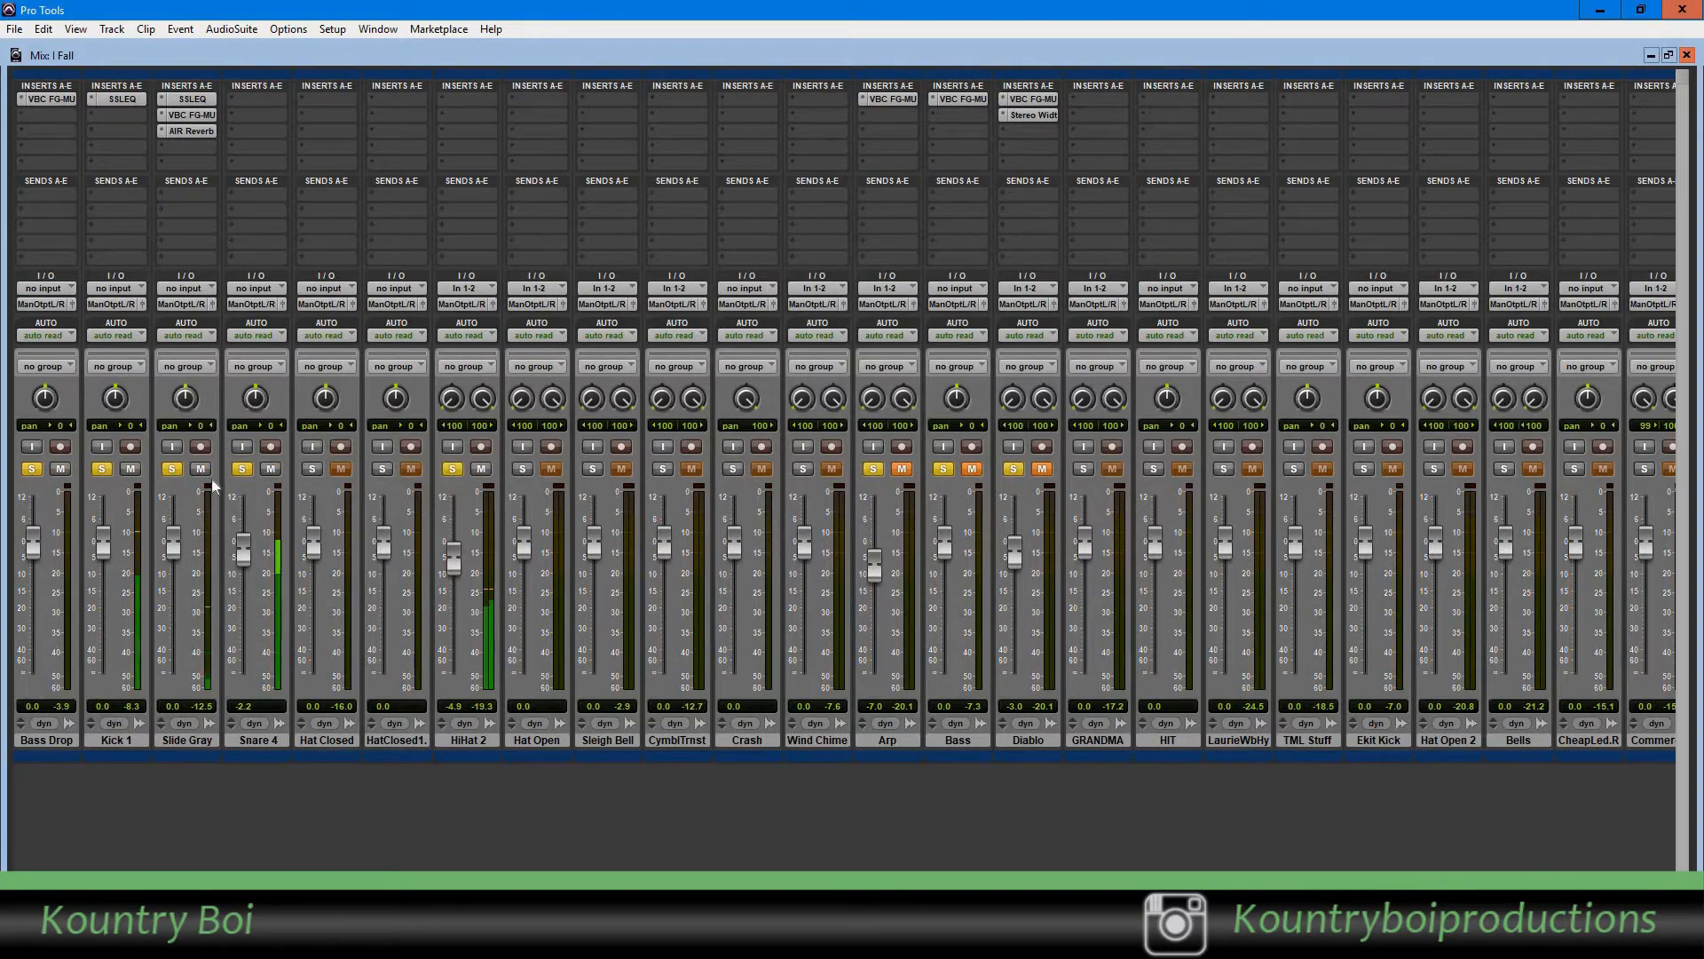
pyautogui.click(1042, 469)
pyautogui.click(902, 469)
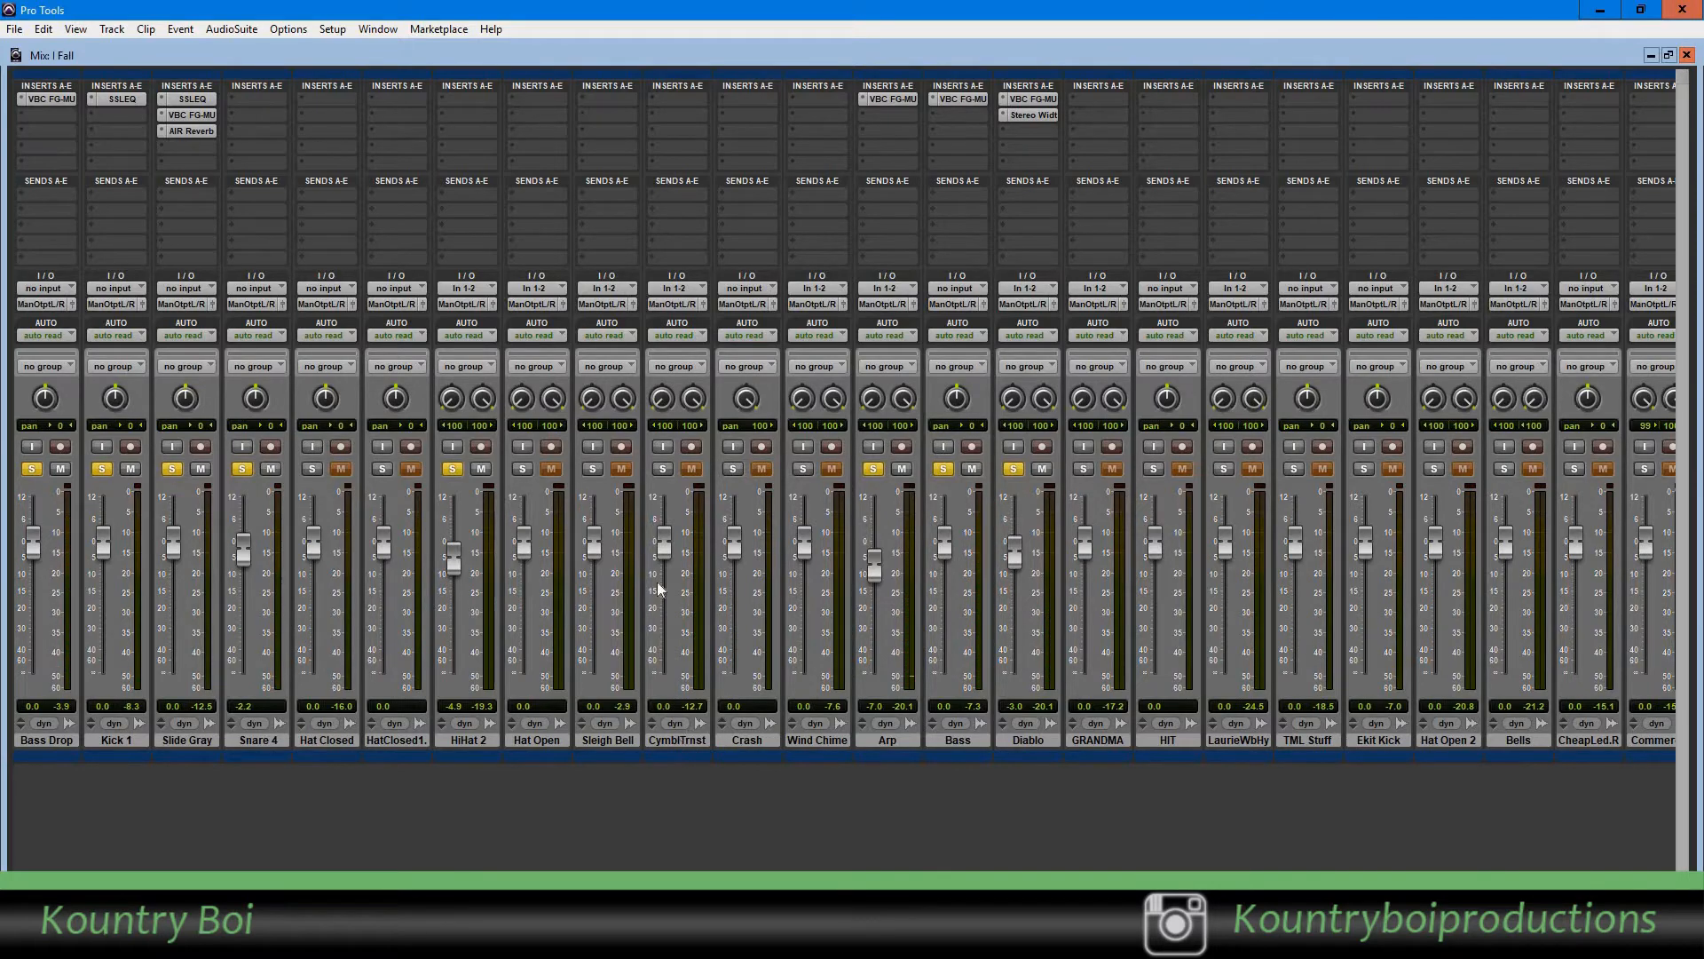
# - Lower the CymblTrnst volume to -2.5 dB and the Crash volume to -1.4 dB
pyautogui.moveTo(671, 558); pyautogui.dragTo(671, 566)
pyautogui.moveTo(727, 545); pyautogui.dragTo(731, 550)
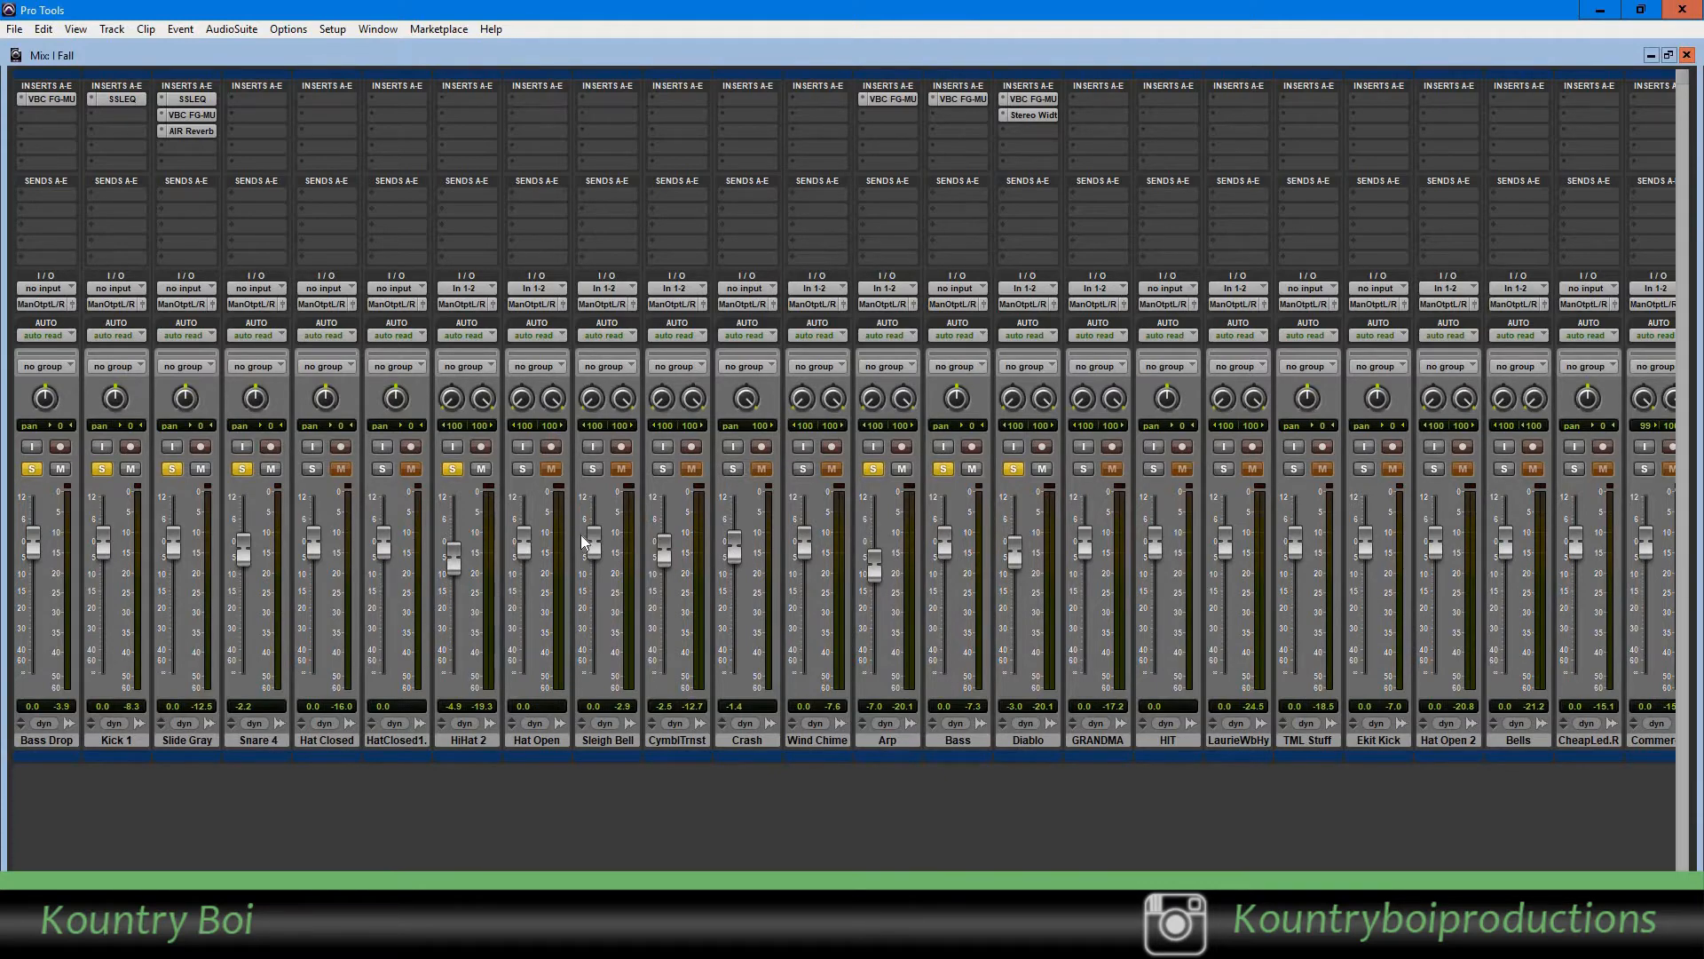
# - Turn off solo on all the drum tracks, Arp, Bass and Diablo so the full mix plays
pyautogui.click(248, 469)
pyautogui.click(36, 468)
pyautogui.click(452, 469)
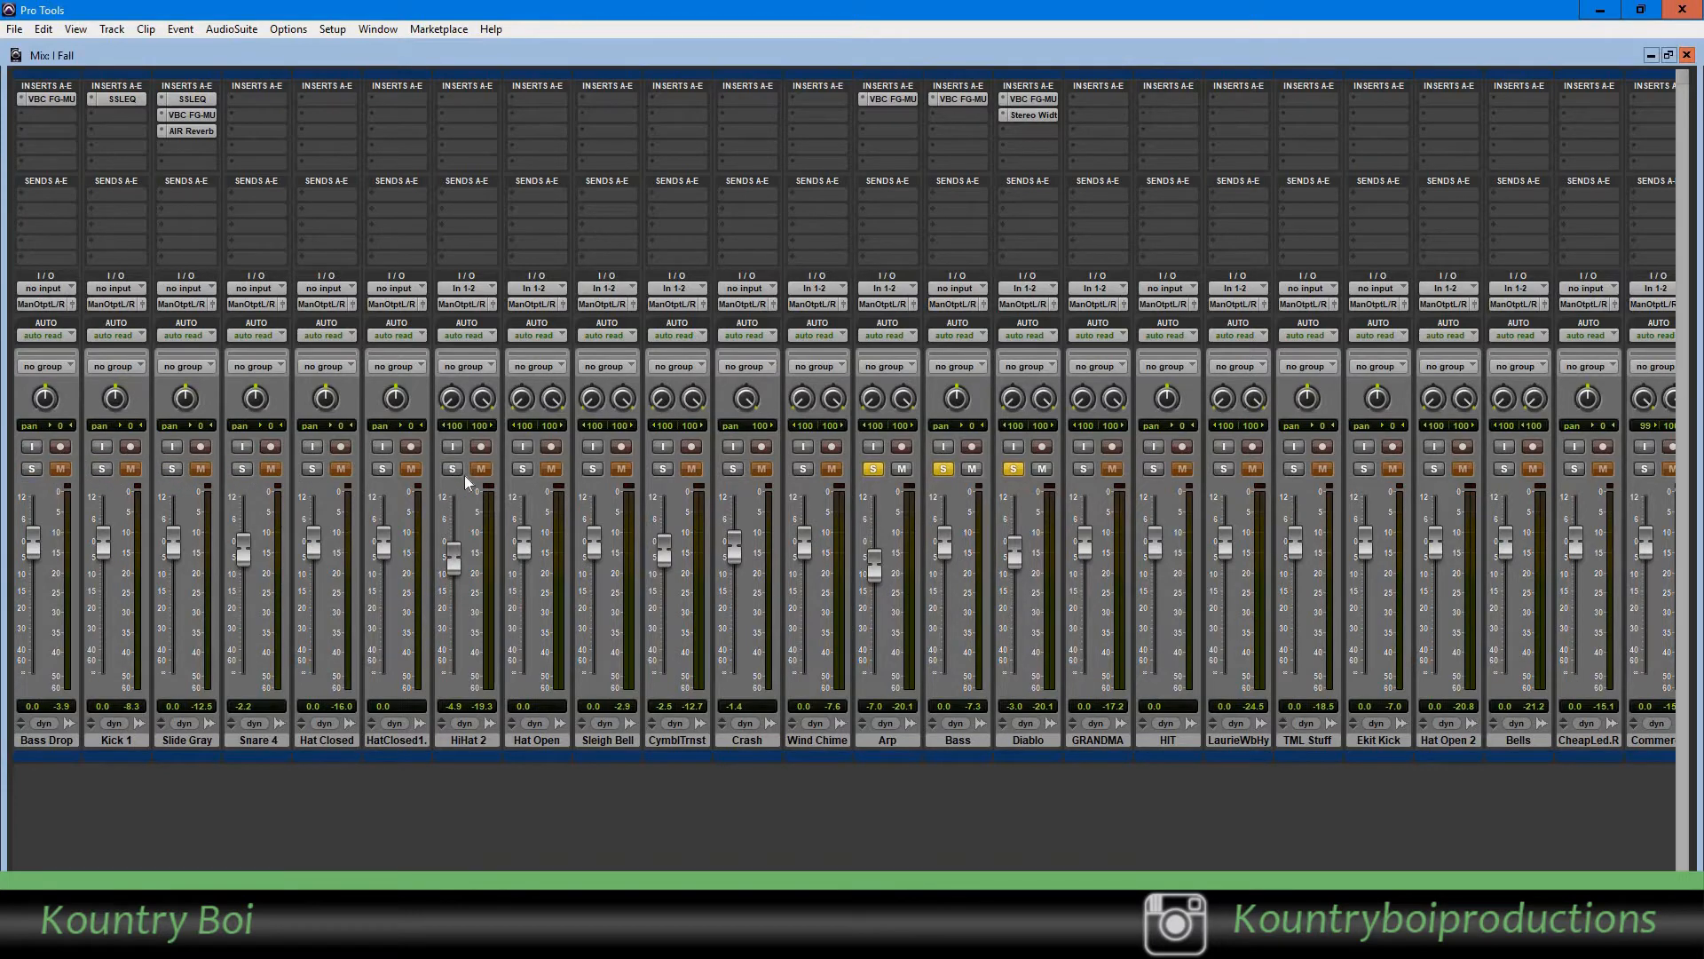
pyautogui.click(874, 468)
pyautogui.click(944, 468)
pyautogui.click(1013, 469)
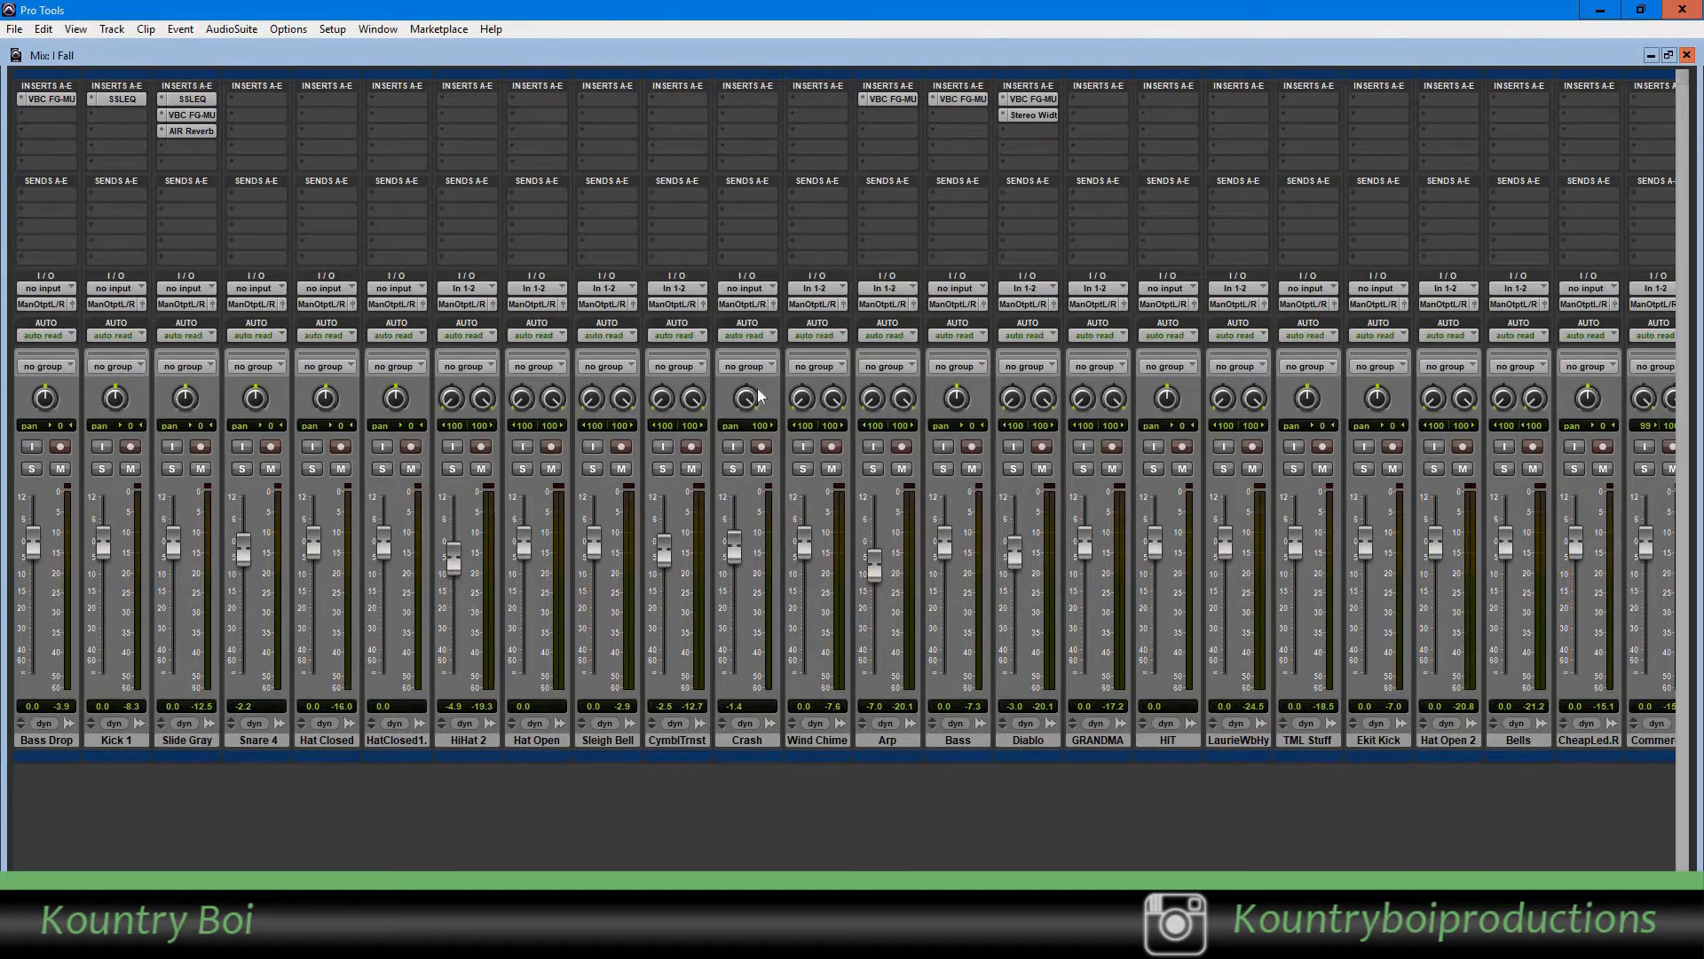
# - Center the Crash track's pan at 0 and start playback
pyautogui.moveTo(758, 396); pyautogui.dragTo(735, 451)
pyautogui.press('space')
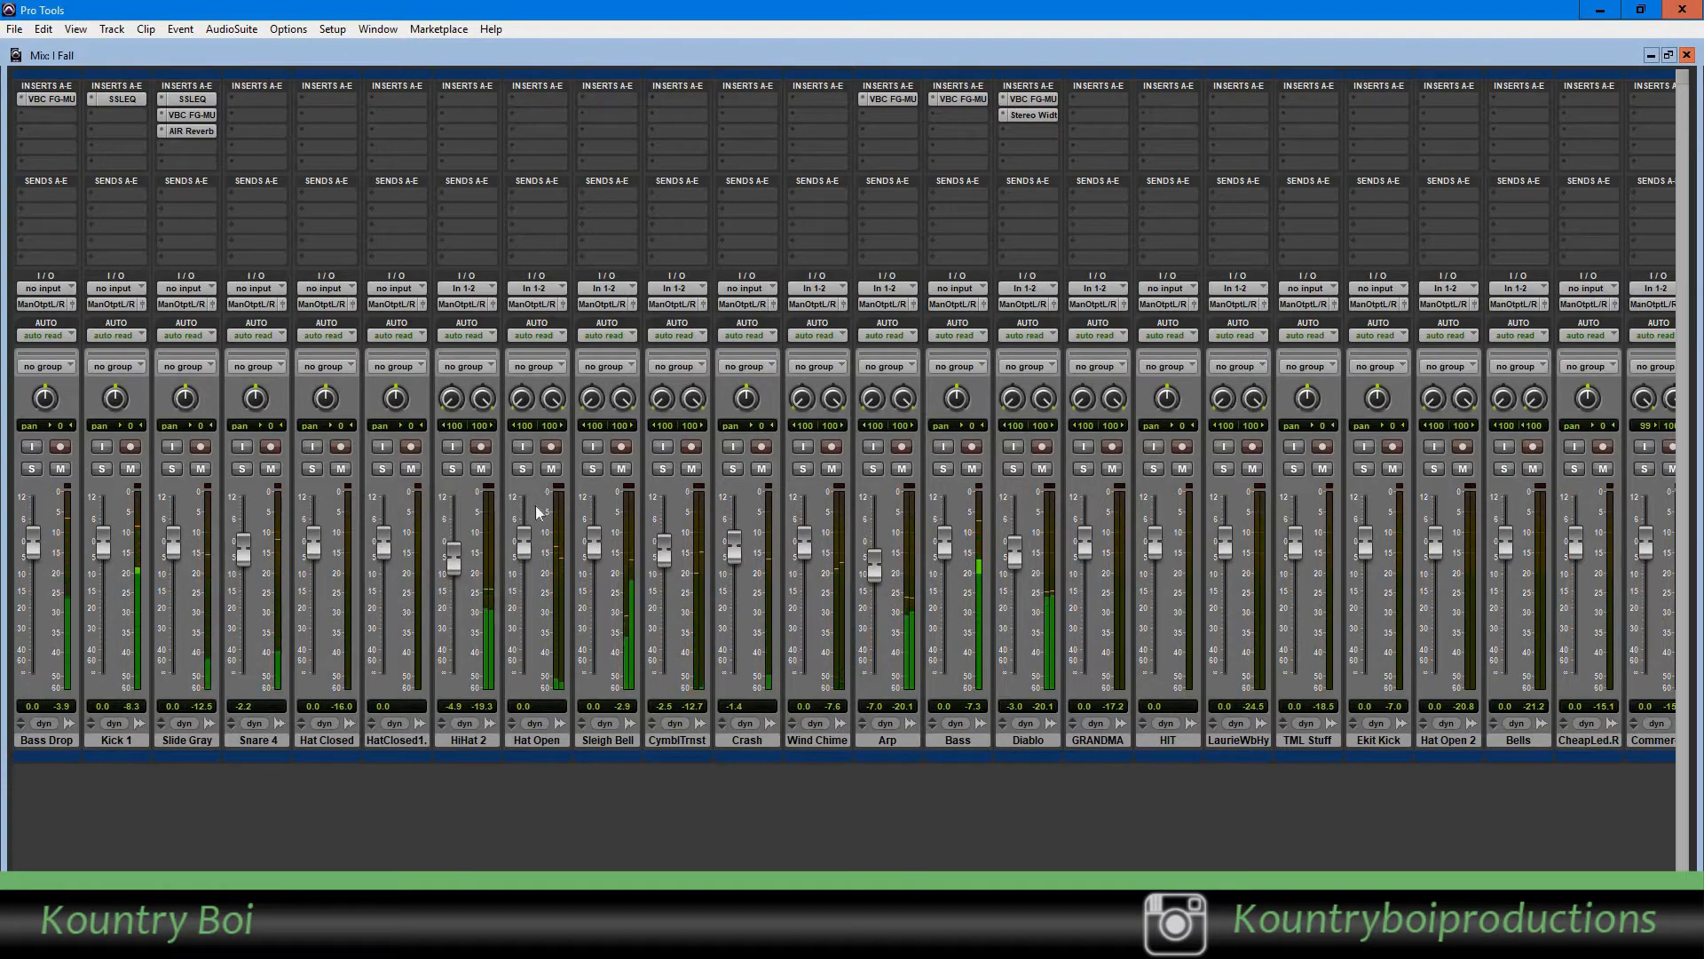
# - Lower the Hat Open volume to -2.0 dB and the Sleigh Bell volume to -3.3 dB
pyautogui.moveTo(530, 534); pyautogui.dragTo(525, 556)
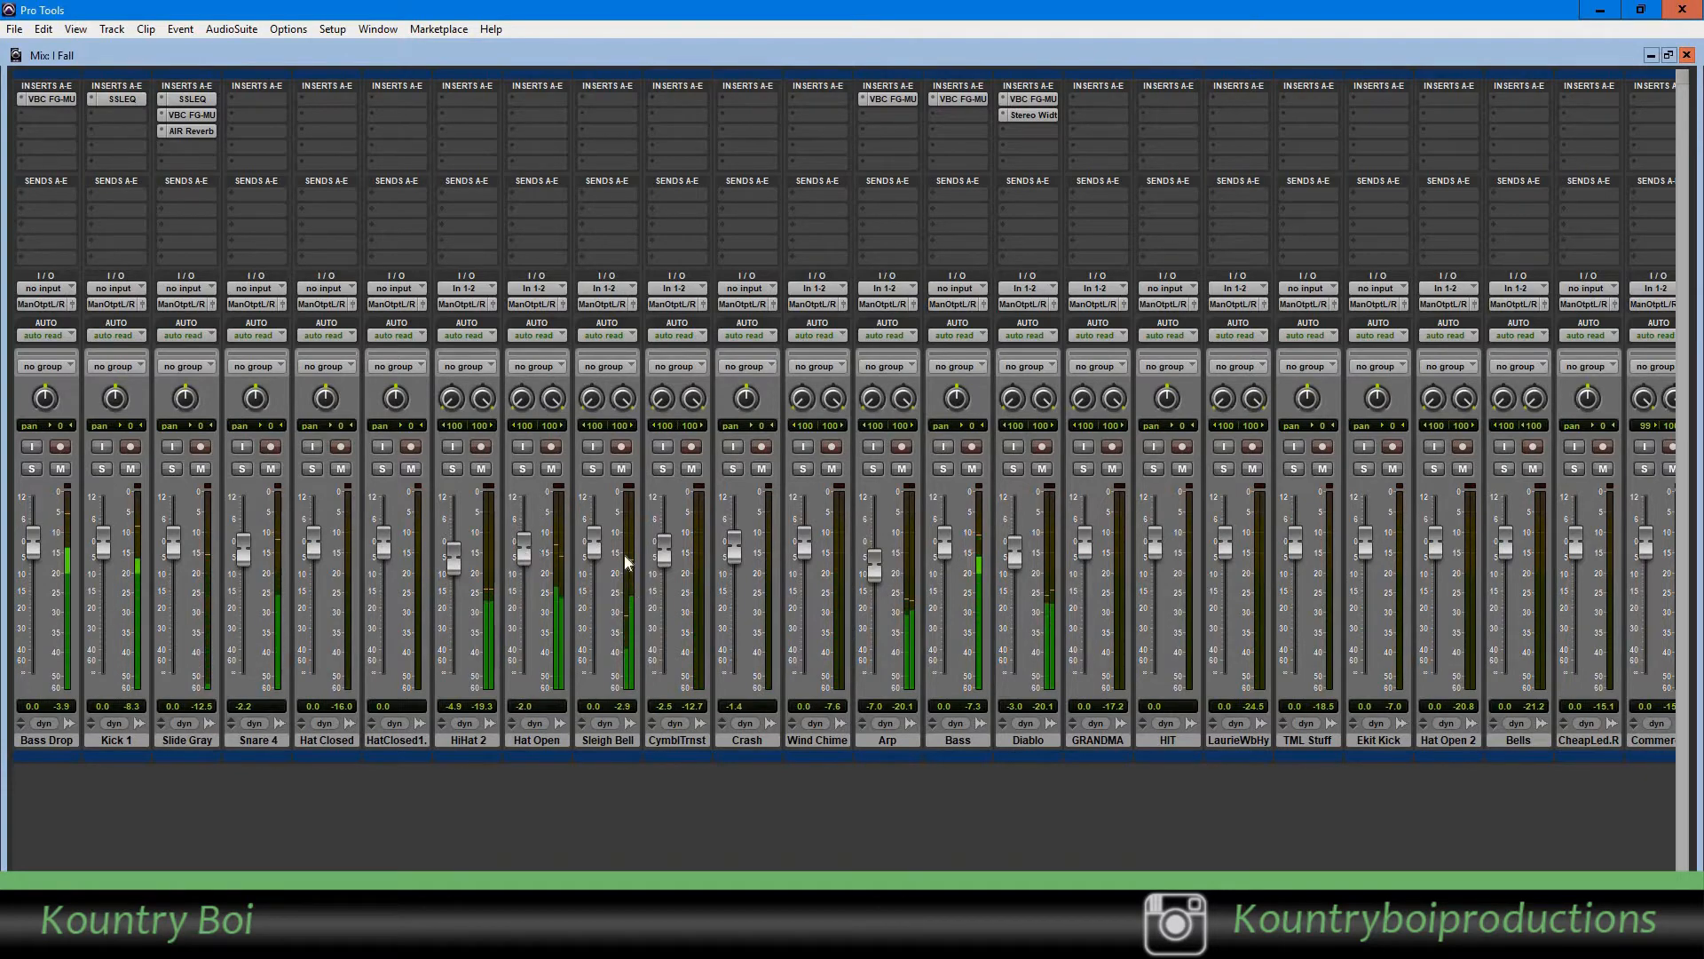
pyautogui.moveTo(588, 555); pyautogui.dragTo(590, 567)
# - Insert AIR Stereo Width (stereo) on the Sleigh Bell track and load its 06 Wider preset
pyautogui.click(587, 96)
pyautogui.moveTo(674, 127)
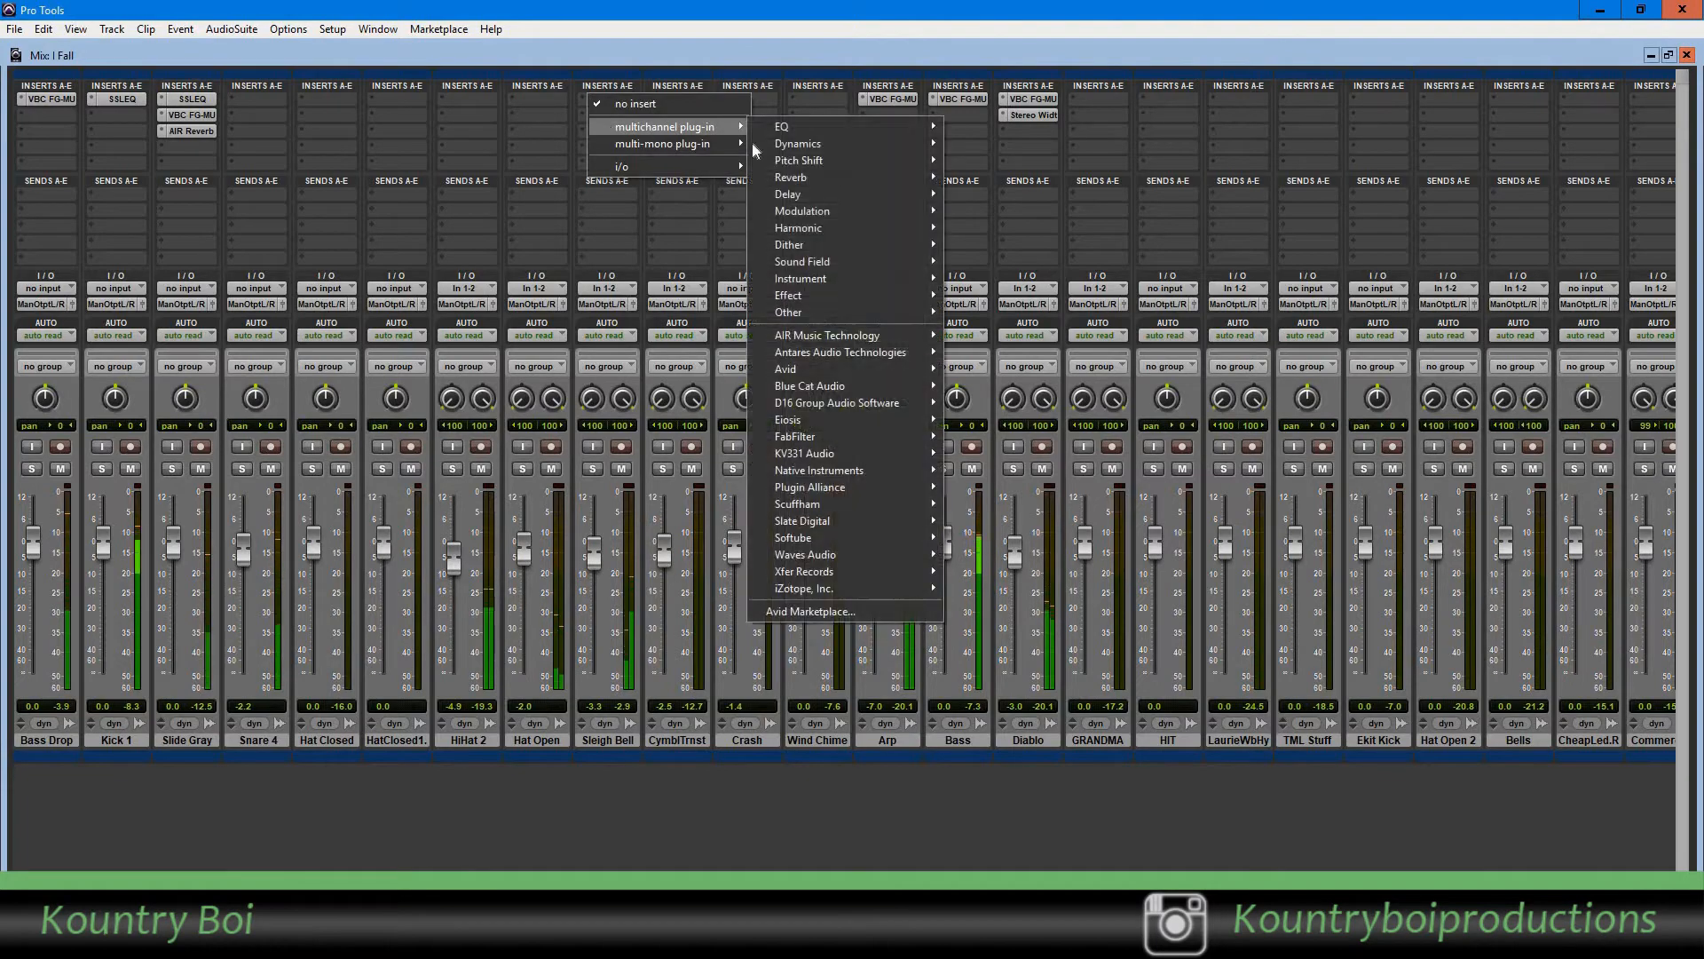
pyautogui.moveTo(838, 259)
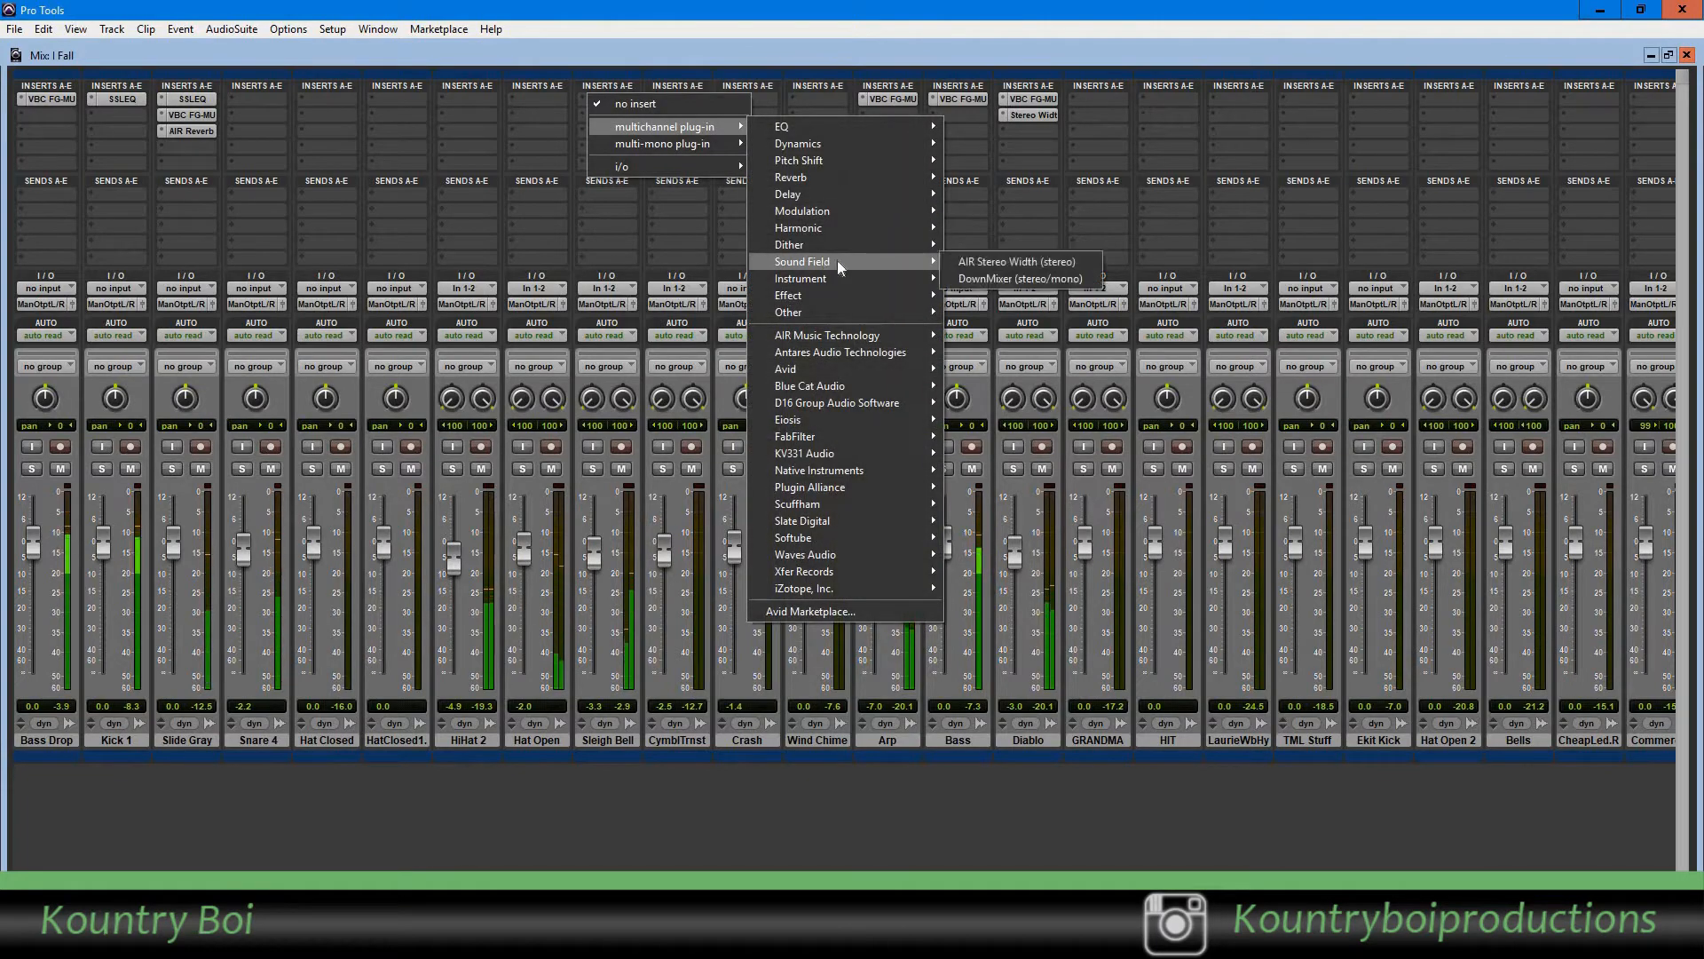
pyautogui.click(994, 258)
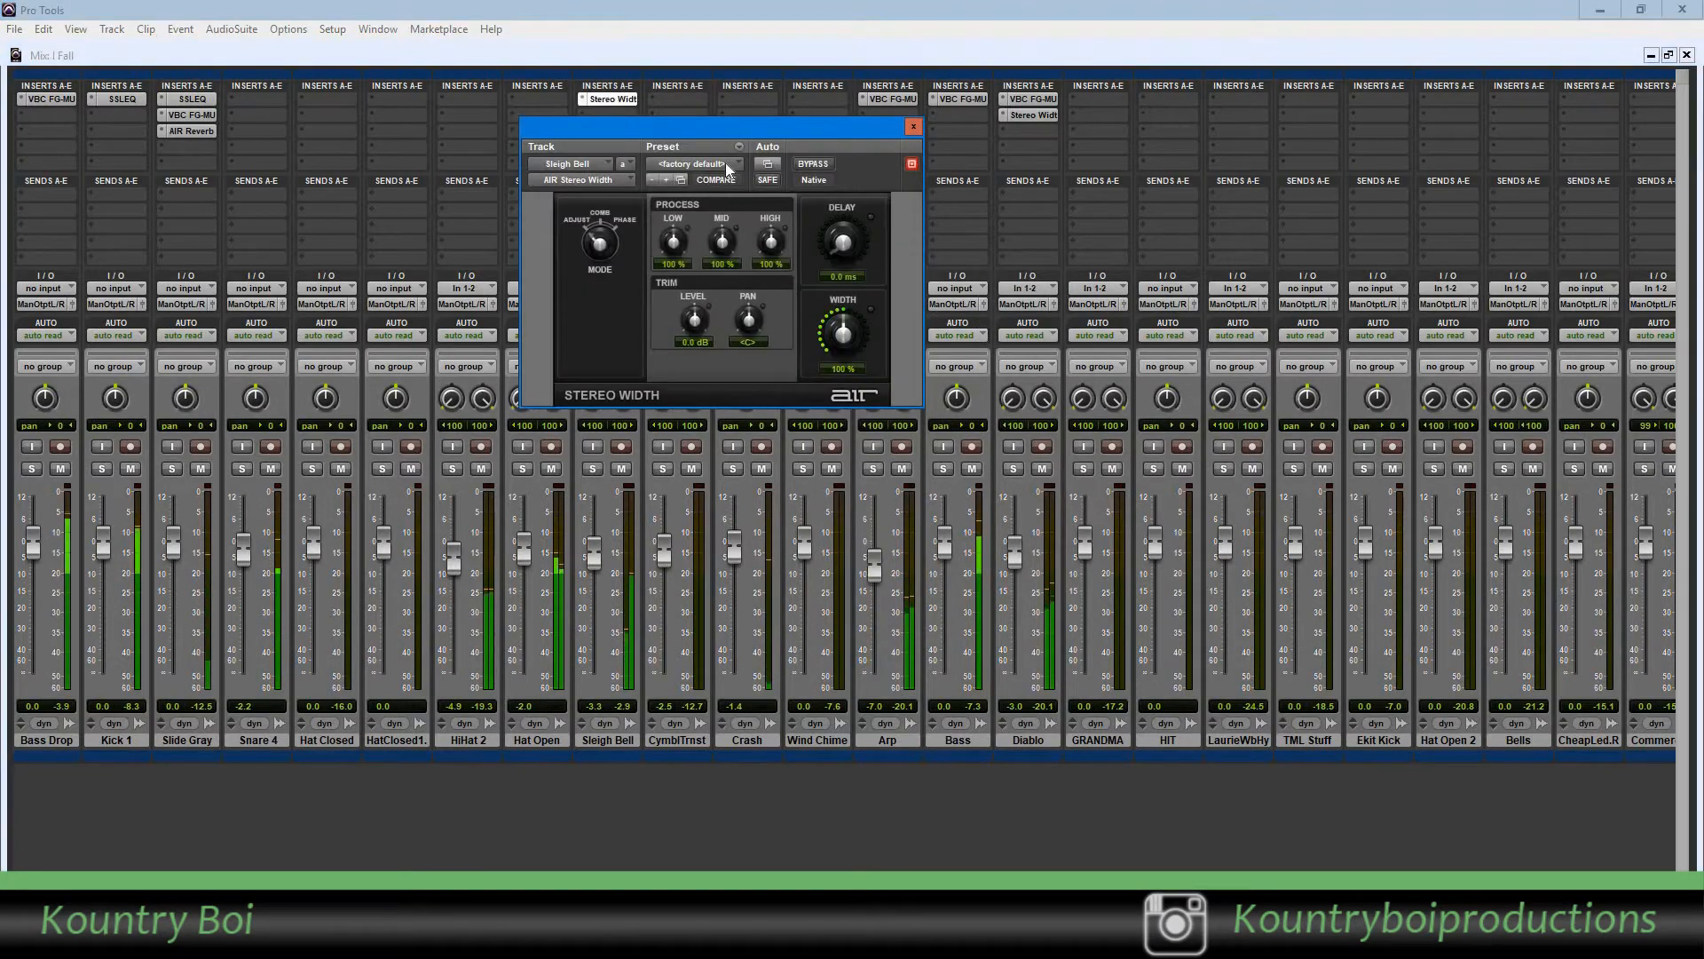
pyautogui.click(726, 164)
pyautogui.click(756, 254)
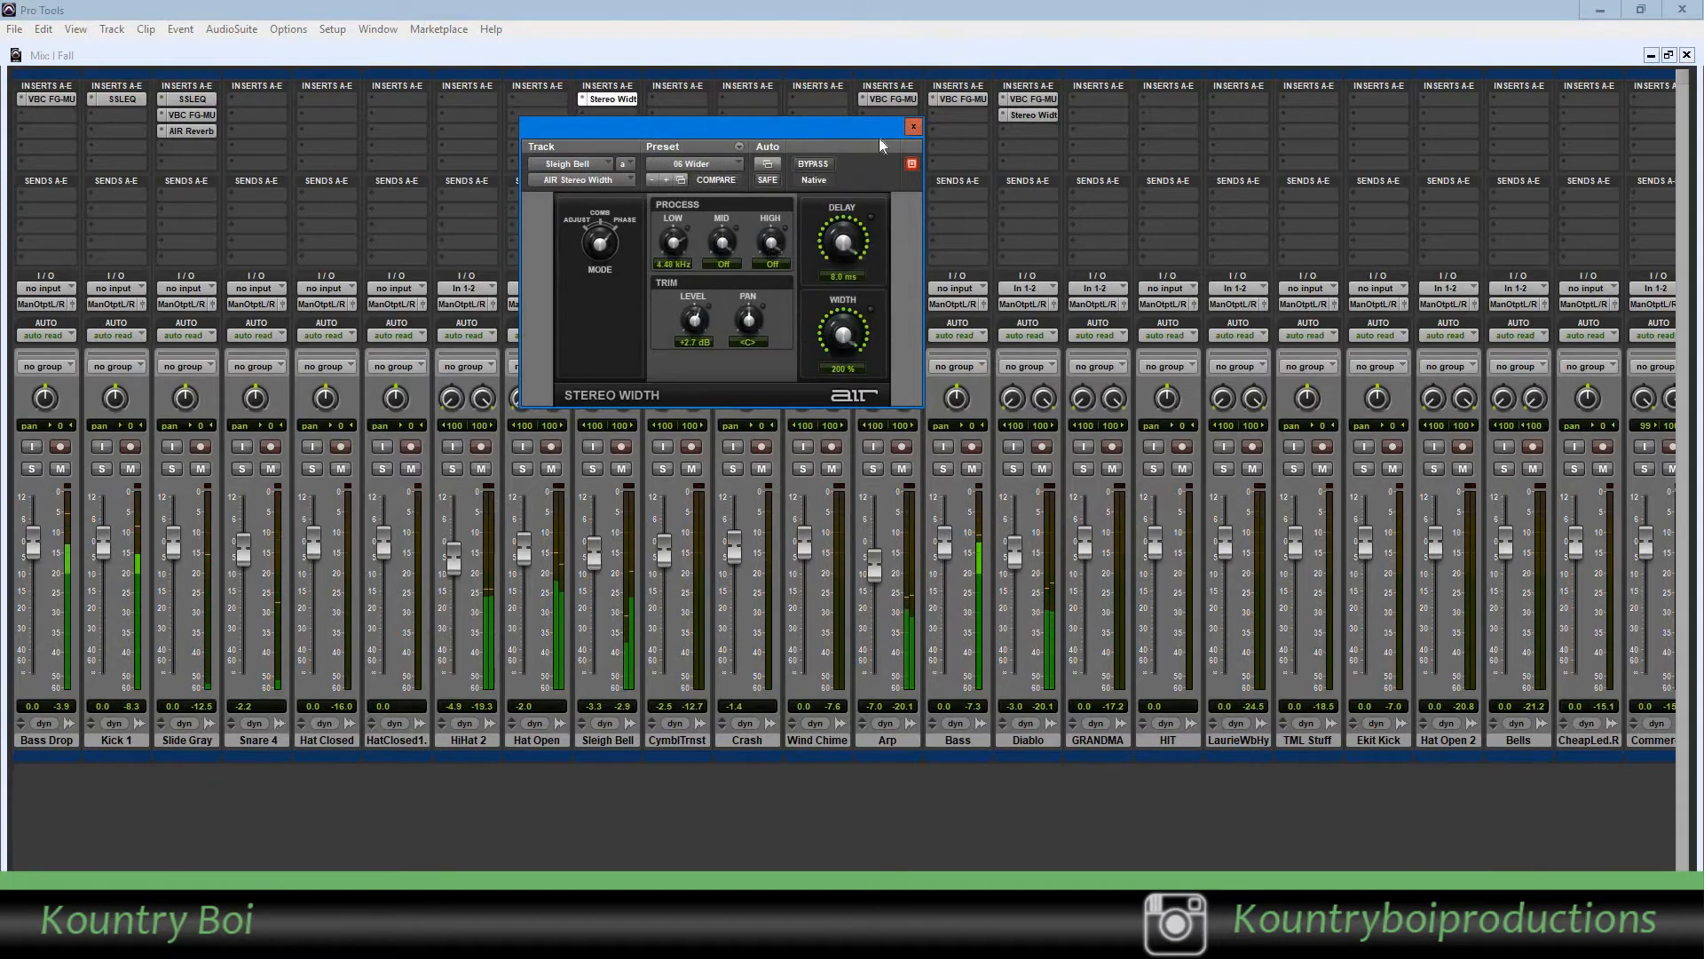
pyautogui.click(913, 126)
# - Lower the volumes of Sleigh Bell to -7.3 dB, Wind Chime to -4.3 dB and Bass to -2.5 dB
pyautogui.moveTo(605, 550); pyautogui.dragTo(604, 568)
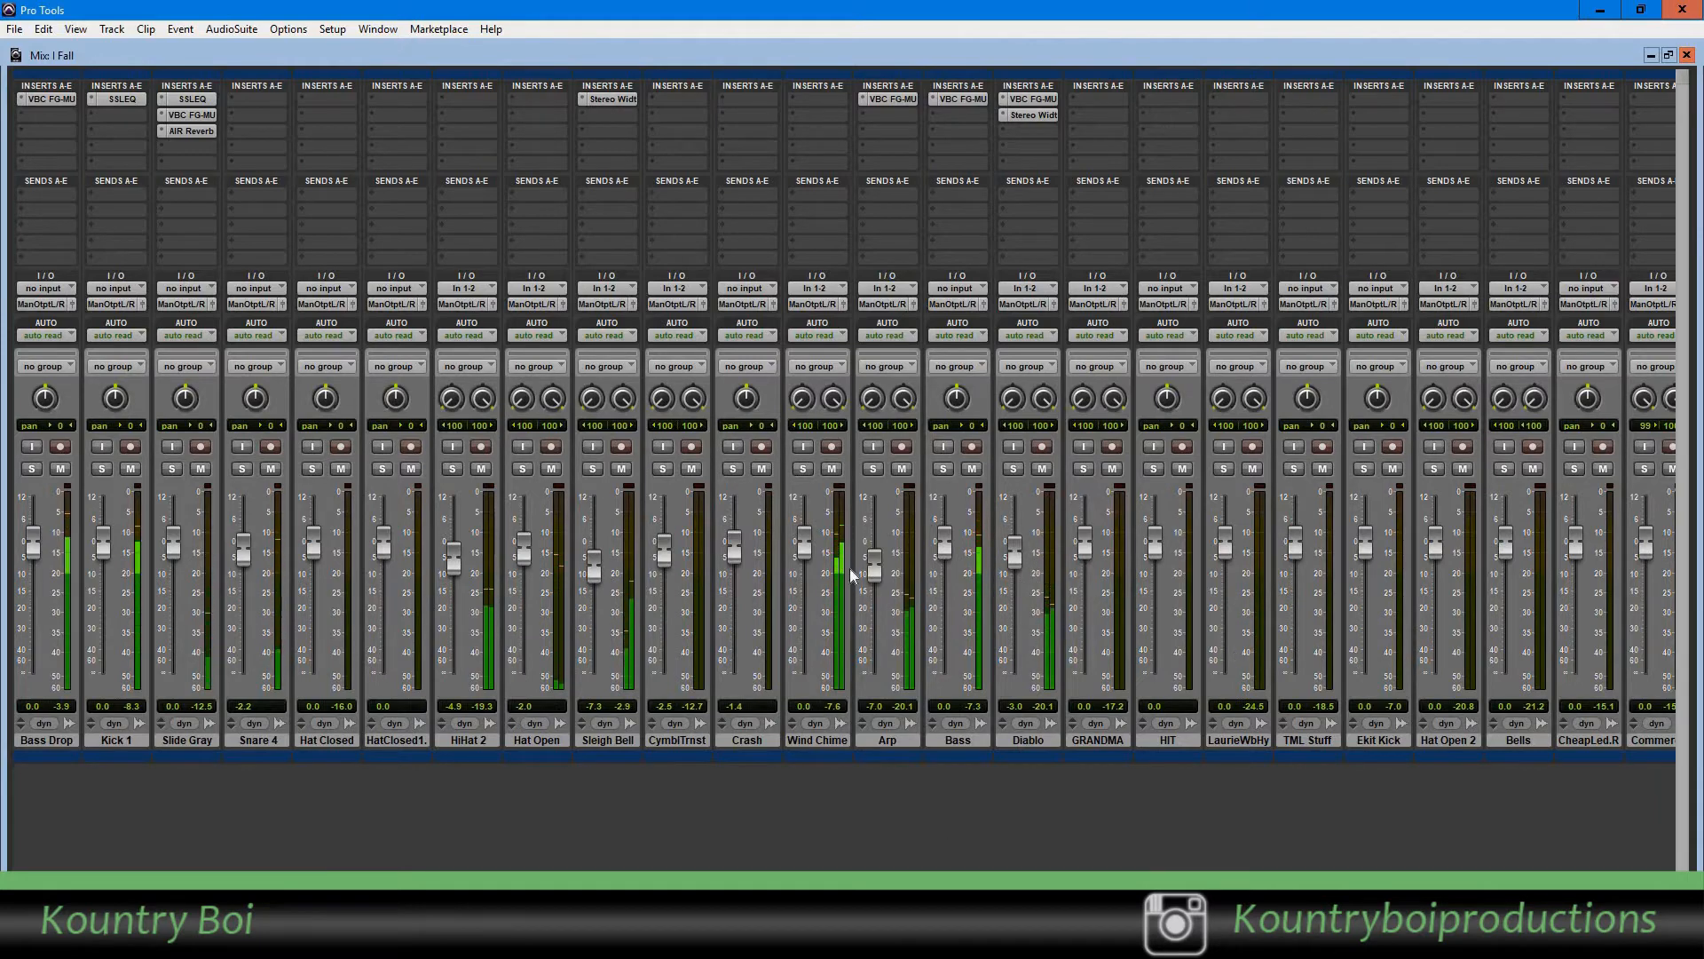
pyautogui.moveTo(808, 536); pyautogui.dragTo(811, 555)
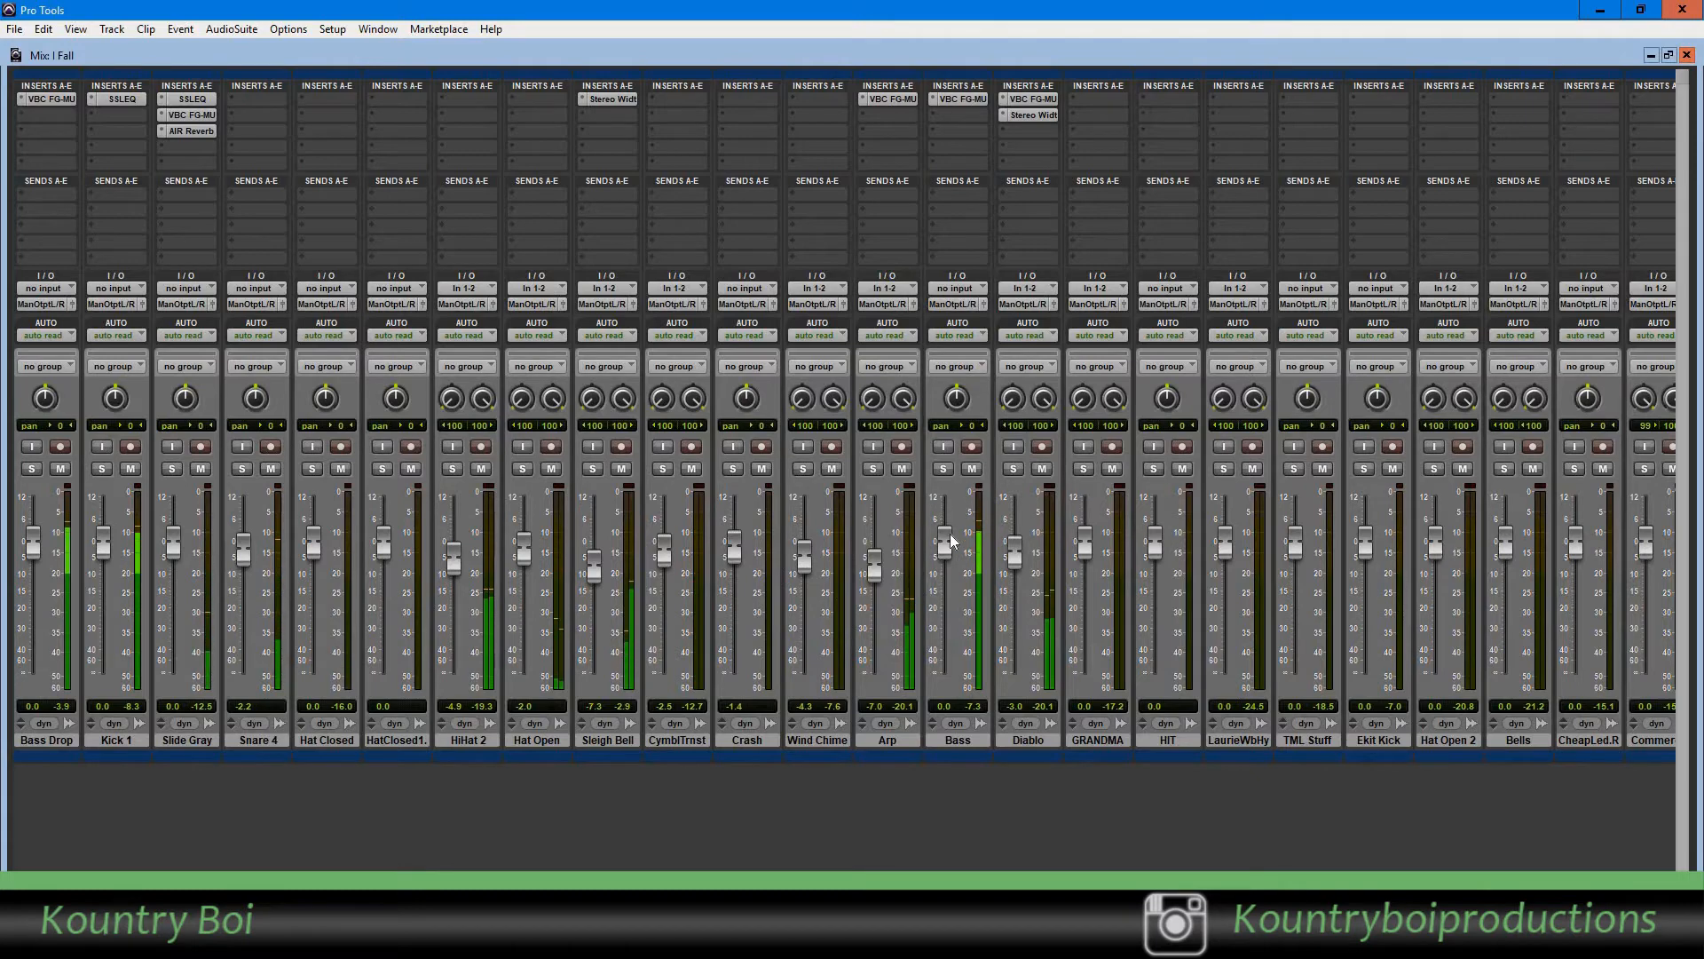
pyautogui.moveTo(950, 534); pyautogui.dragTo(963, 550)
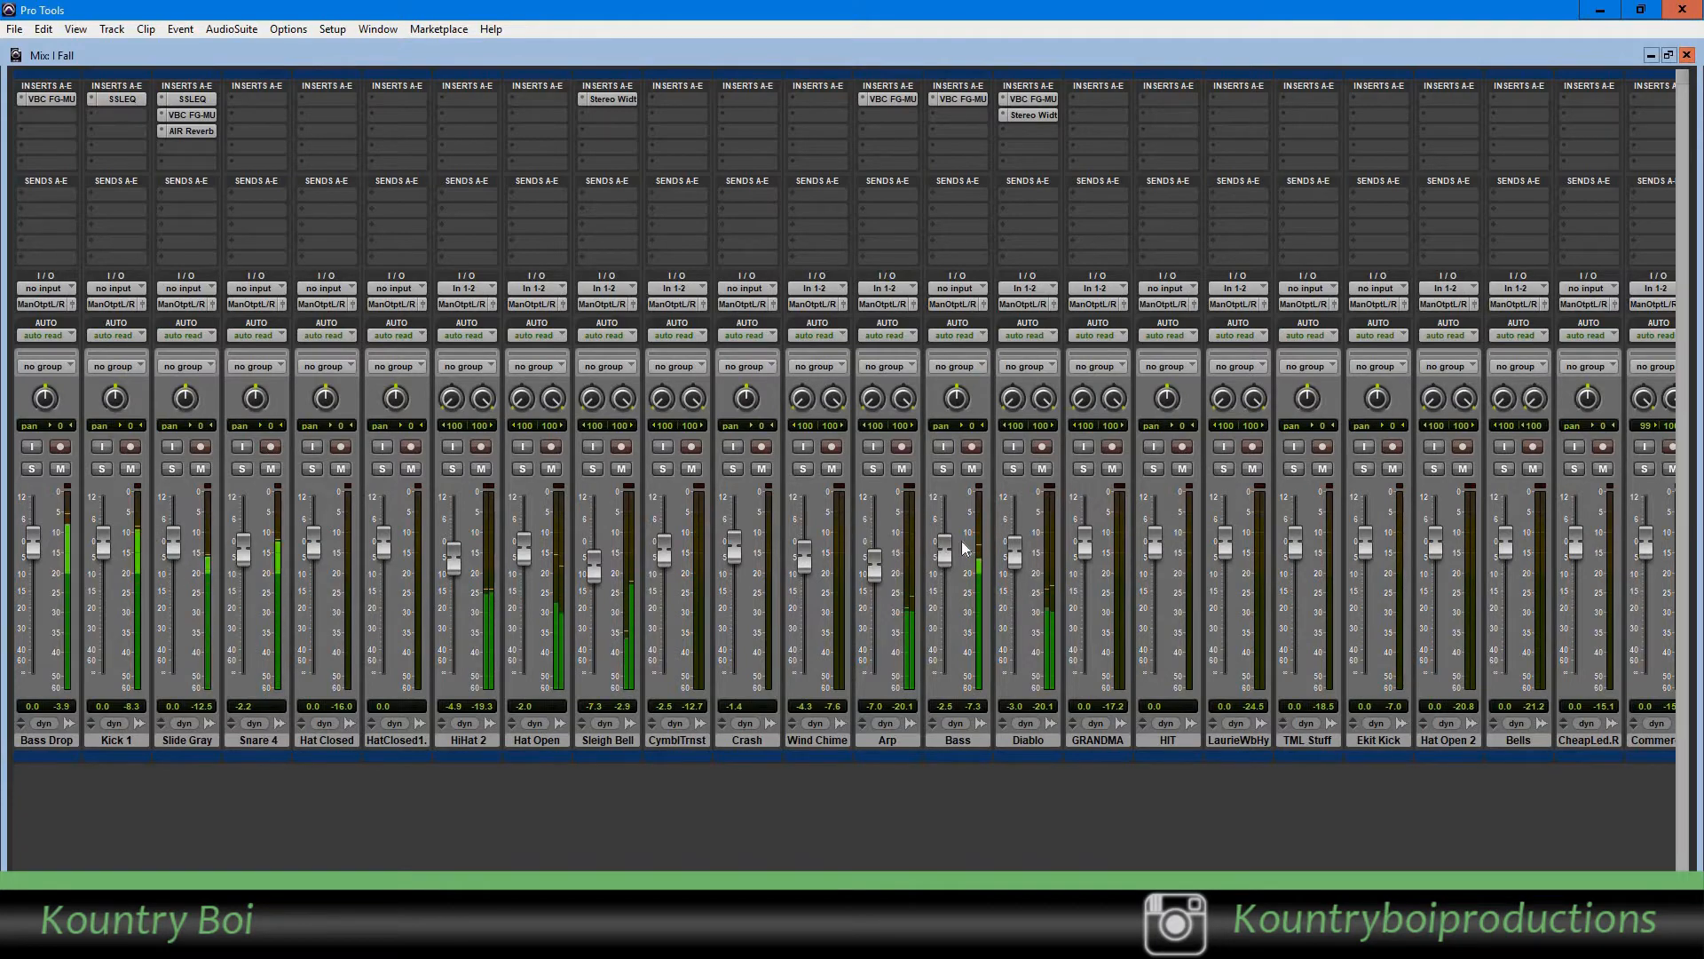
# - Save the session
pyautogui.click(22, 30)
pyautogui.click(31, 122)
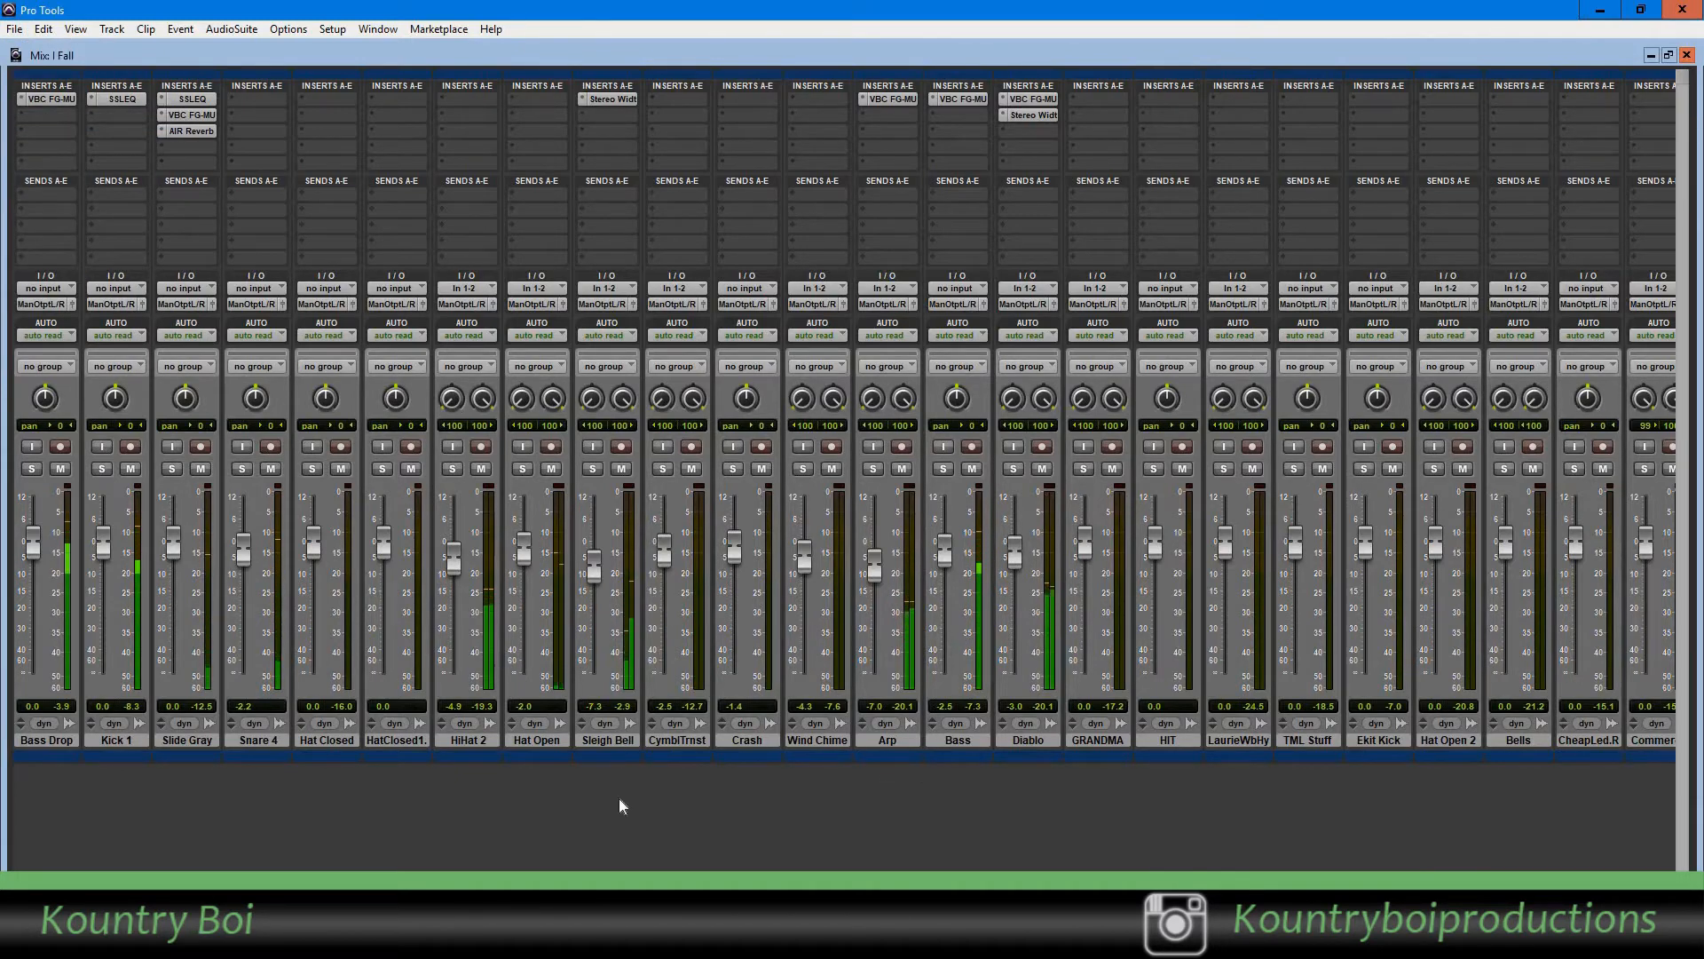
# - Insert the SSLEQ (mono) equalizer on the TML Stuff track
pyautogui.hscroll(2, 843, 415)
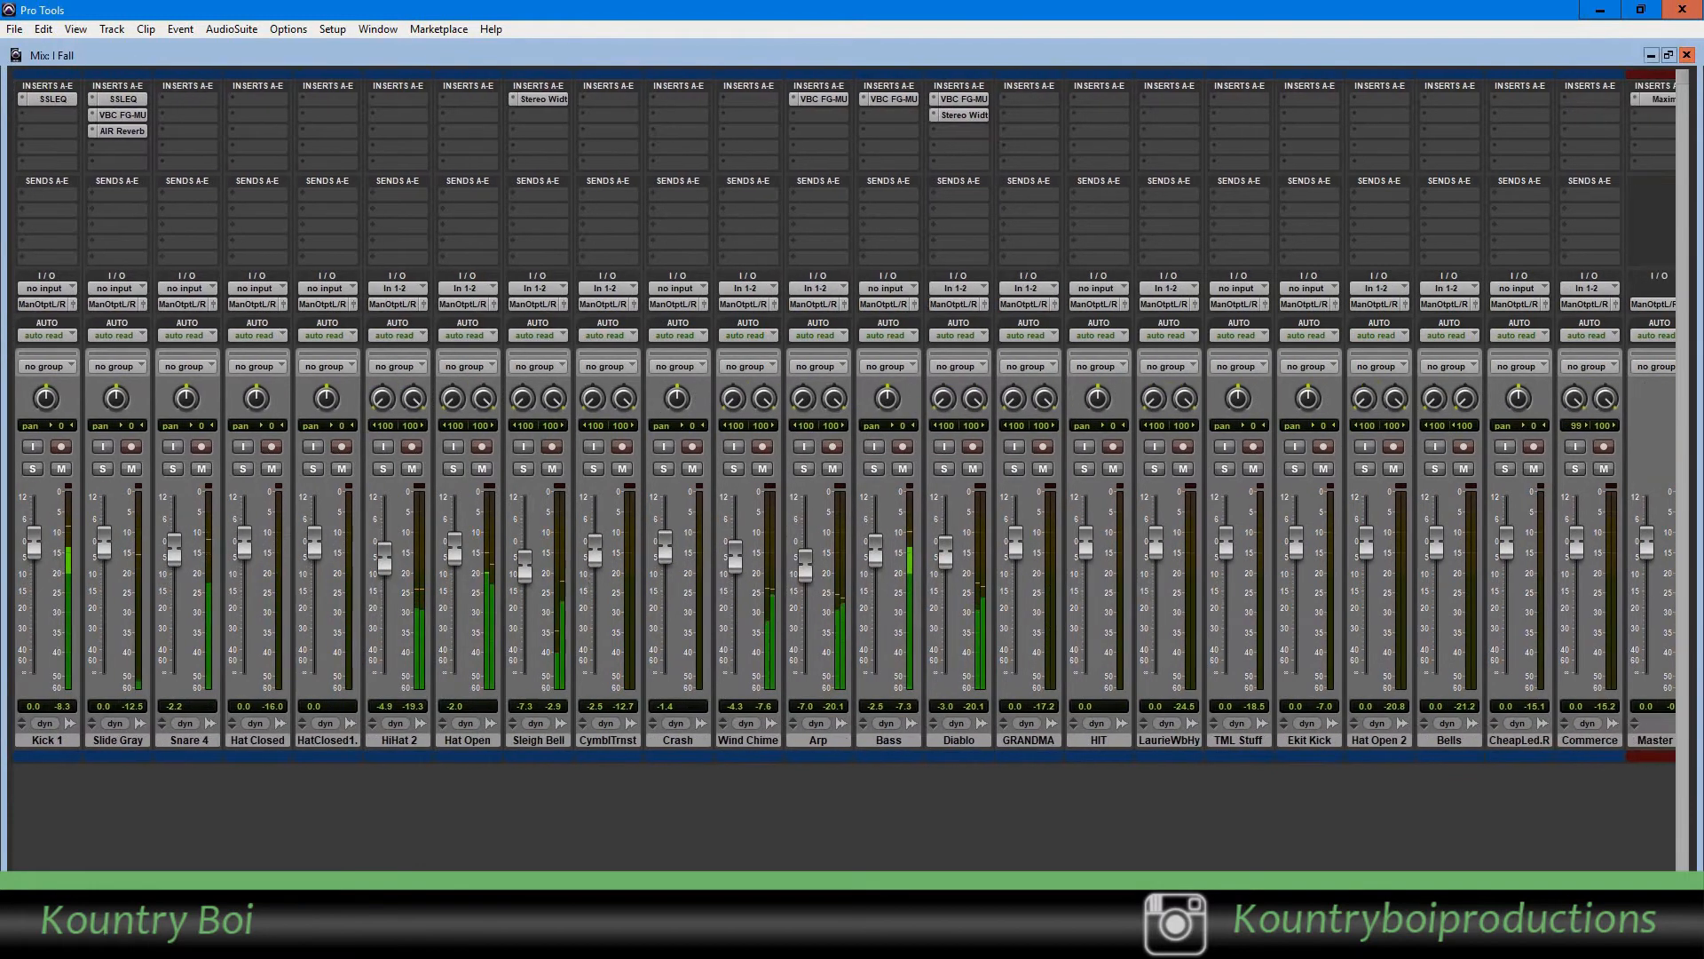
pyautogui.hscroll(2, 843, 415)
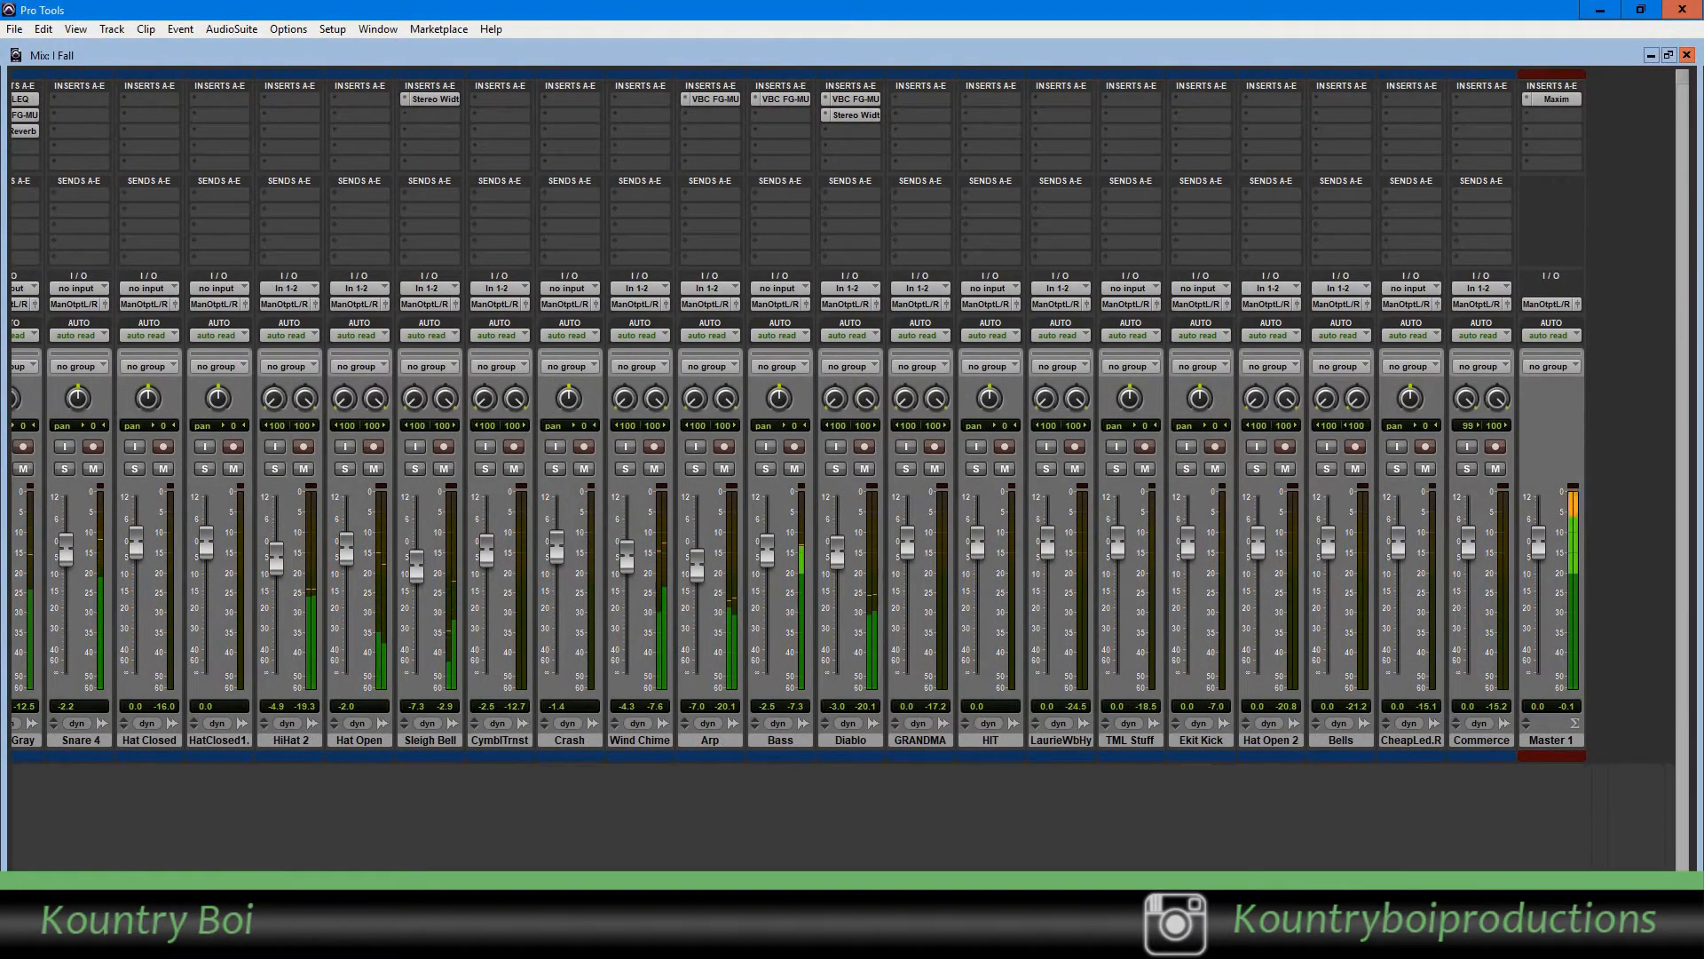
pyautogui.hscroll(-1, 843, 415)
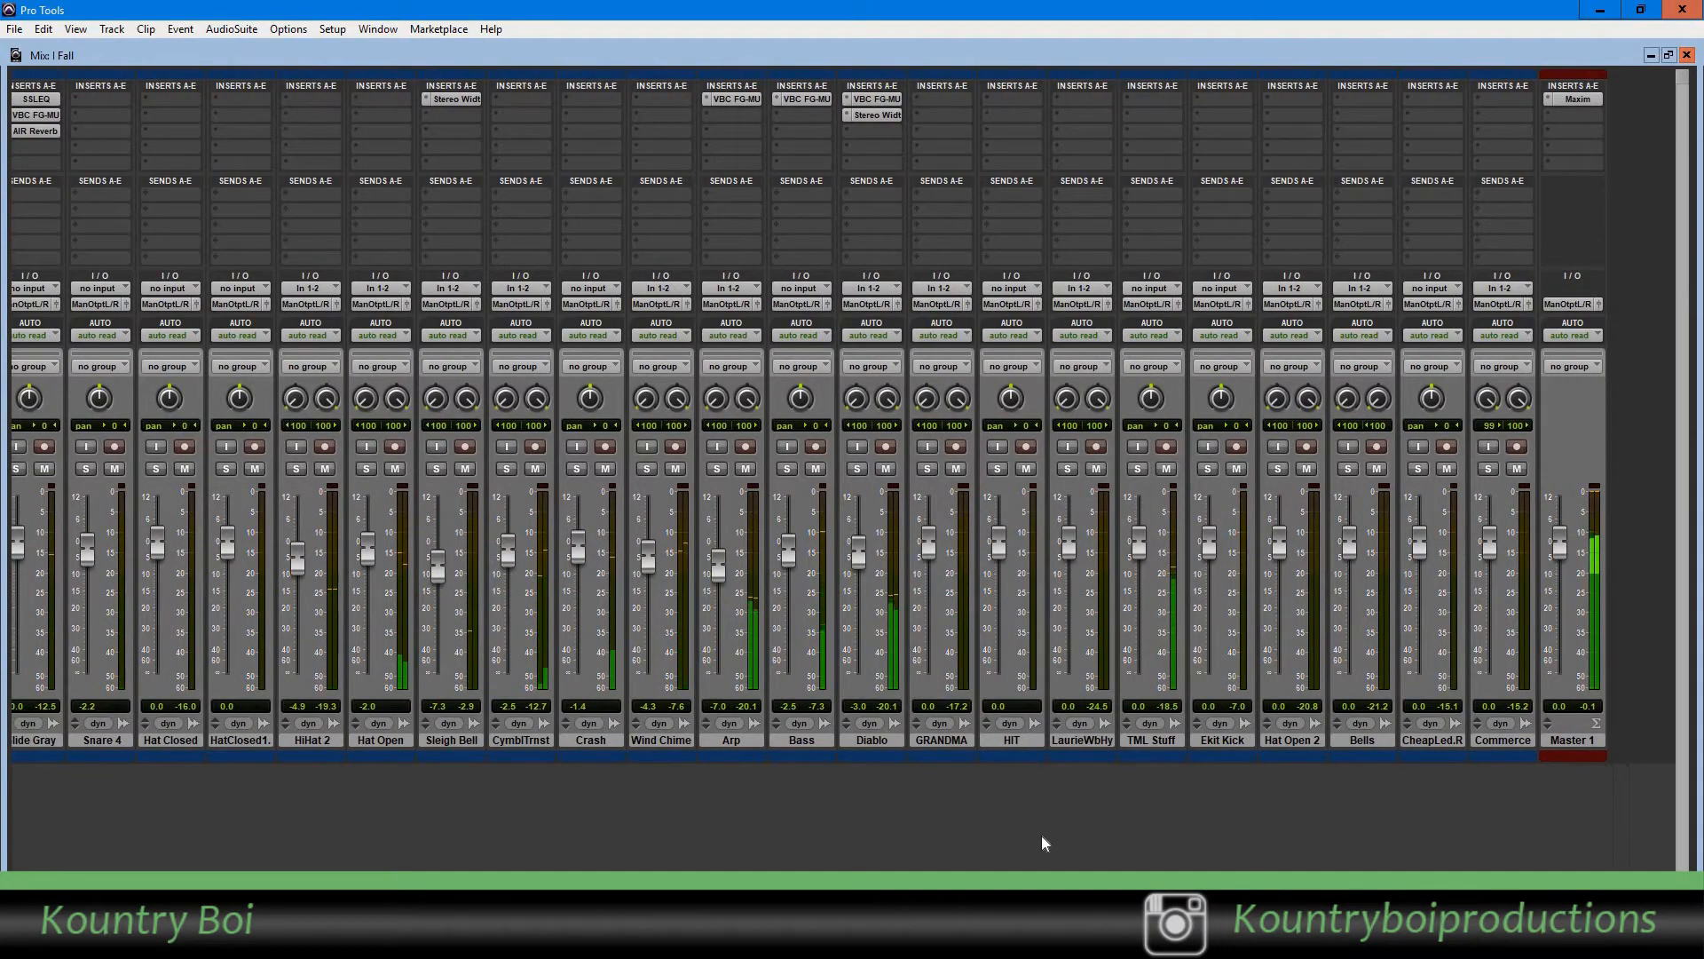
pyautogui.click(1140, 111)
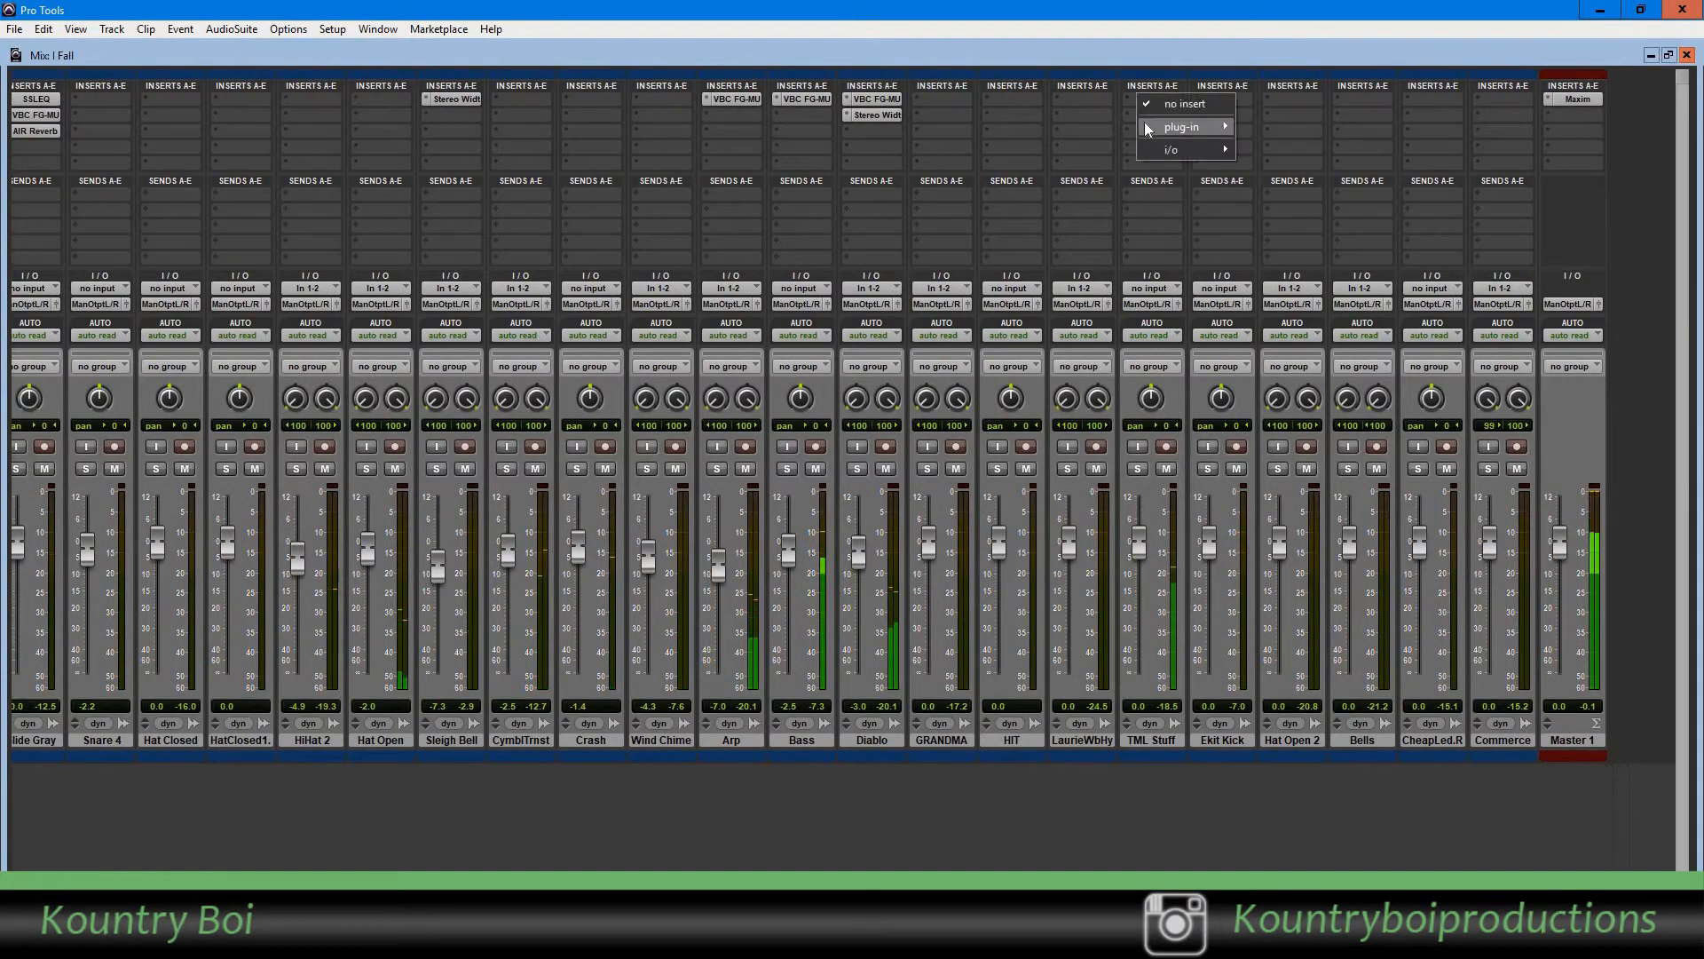
pyautogui.moveTo(1147, 124)
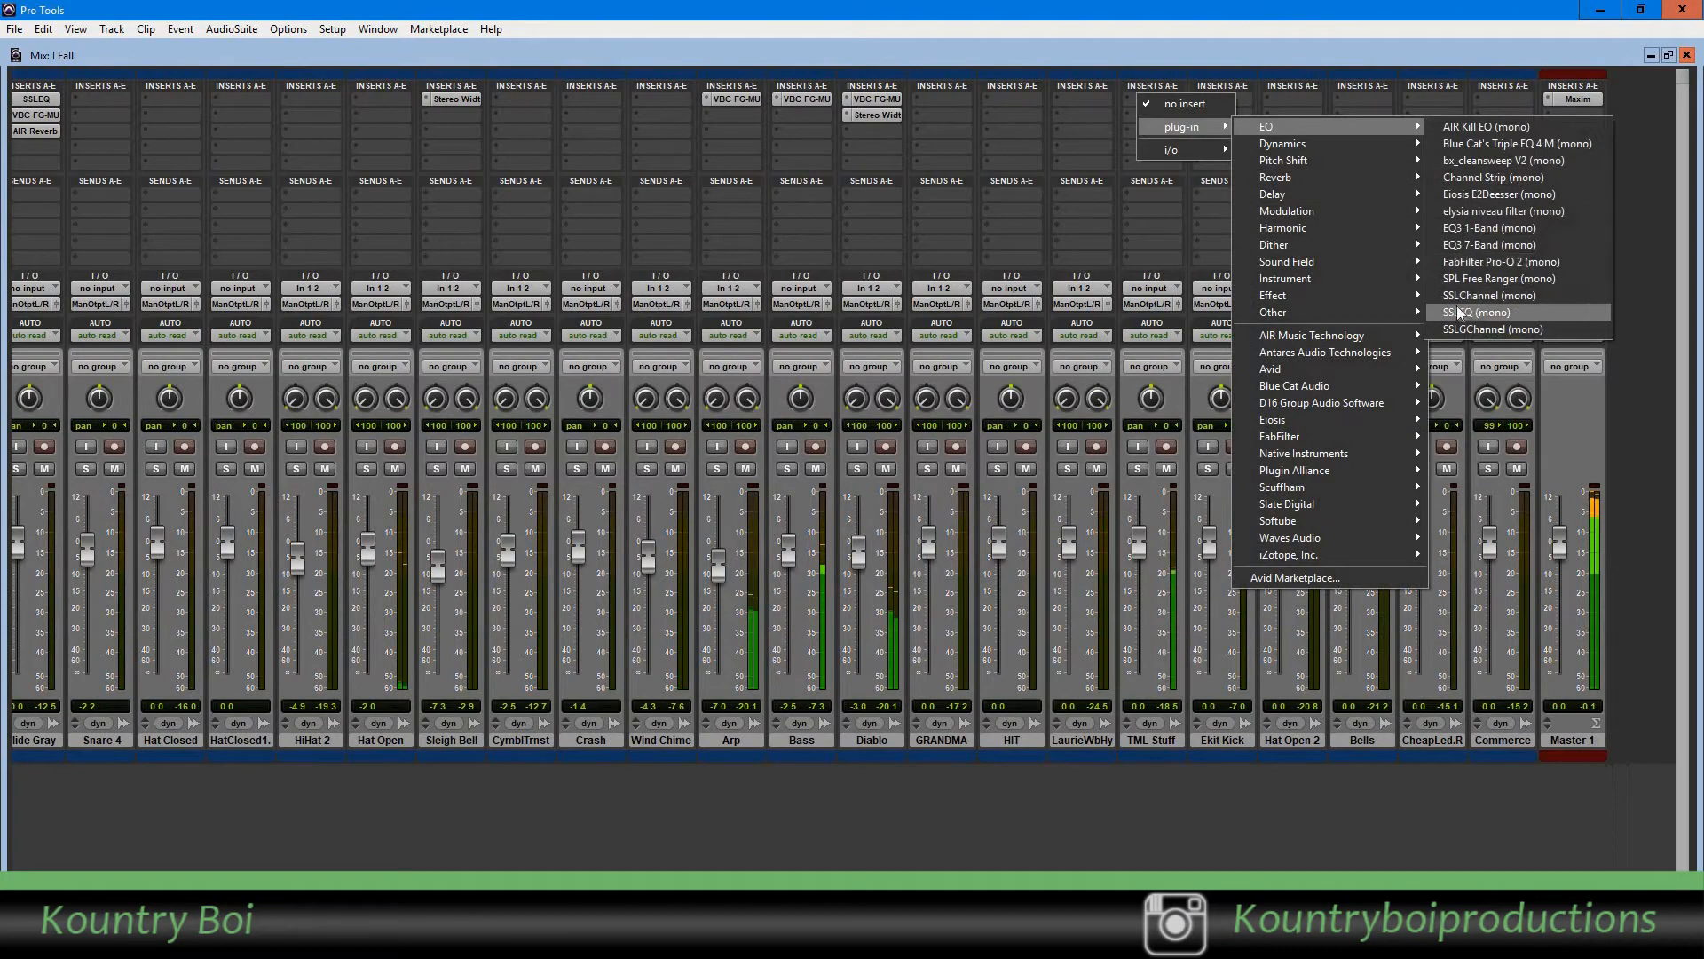
pyautogui.click(1457, 311)
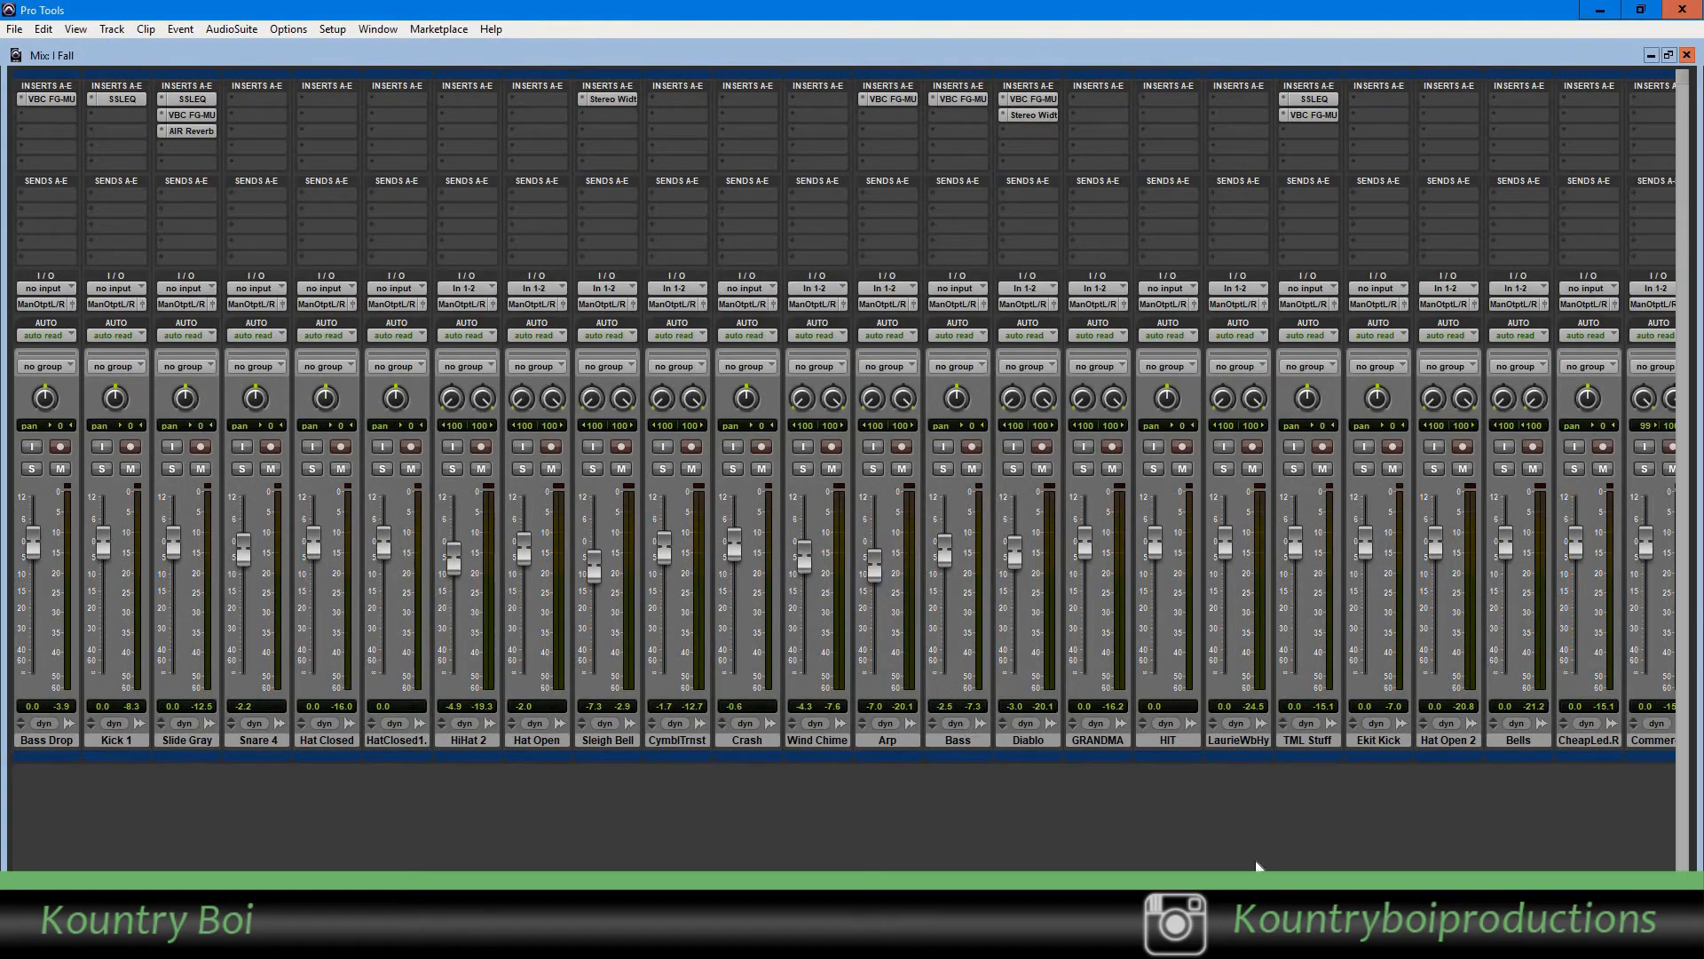
# - Lower the GRANDMA volume to -4.1 dB and insert the VBC FG-MU (stereo) compressor on that track
pyautogui.hscroll(2, 844, 417)
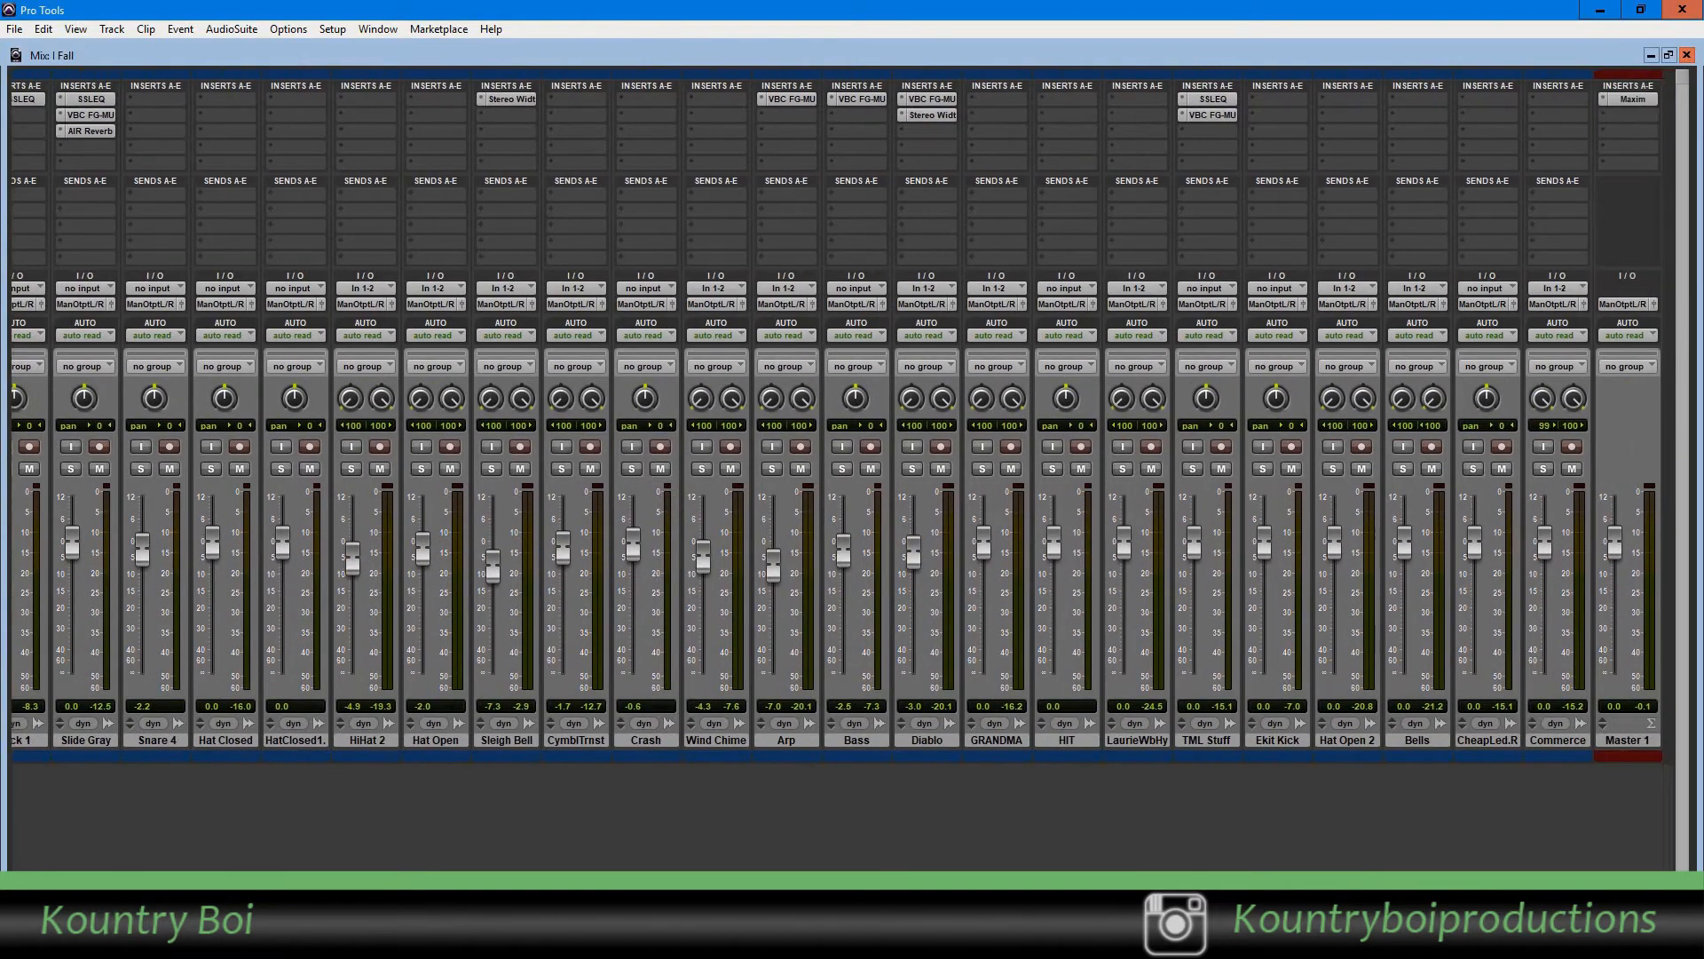
pyautogui.hscroll(-2, 843, 417)
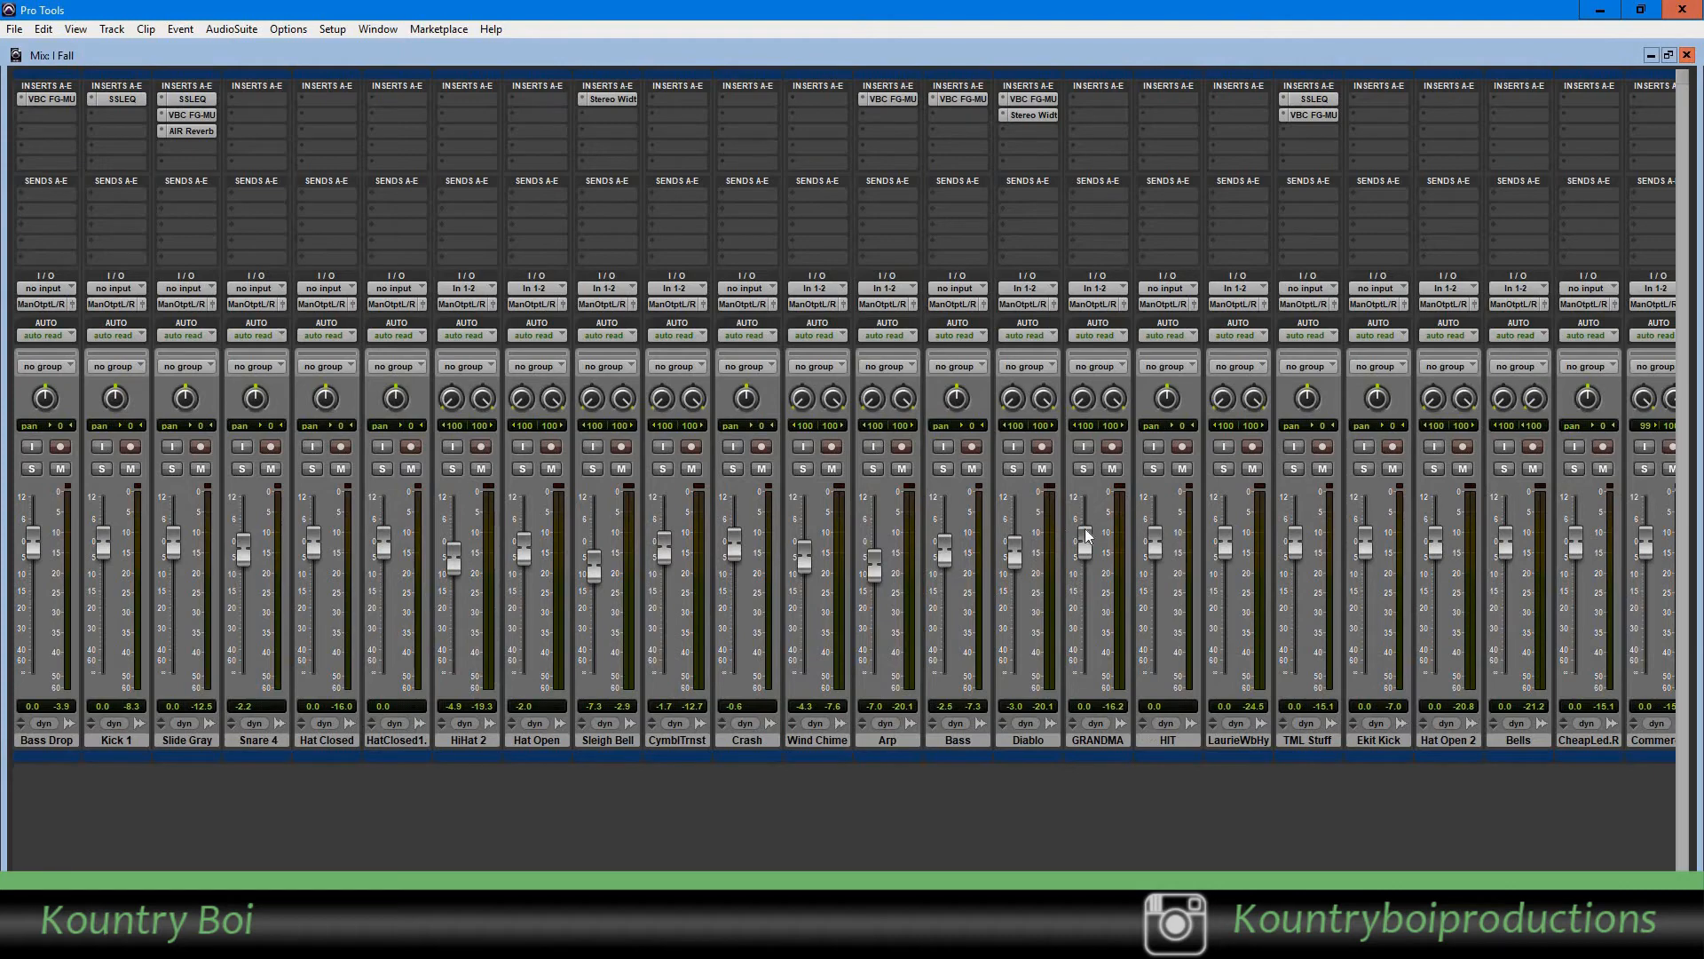
pyautogui.moveTo(1087, 535); pyautogui.dragTo(1090, 547)
pyautogui.click(1072, 100)
pyautogui.moveTo(1086, 128)
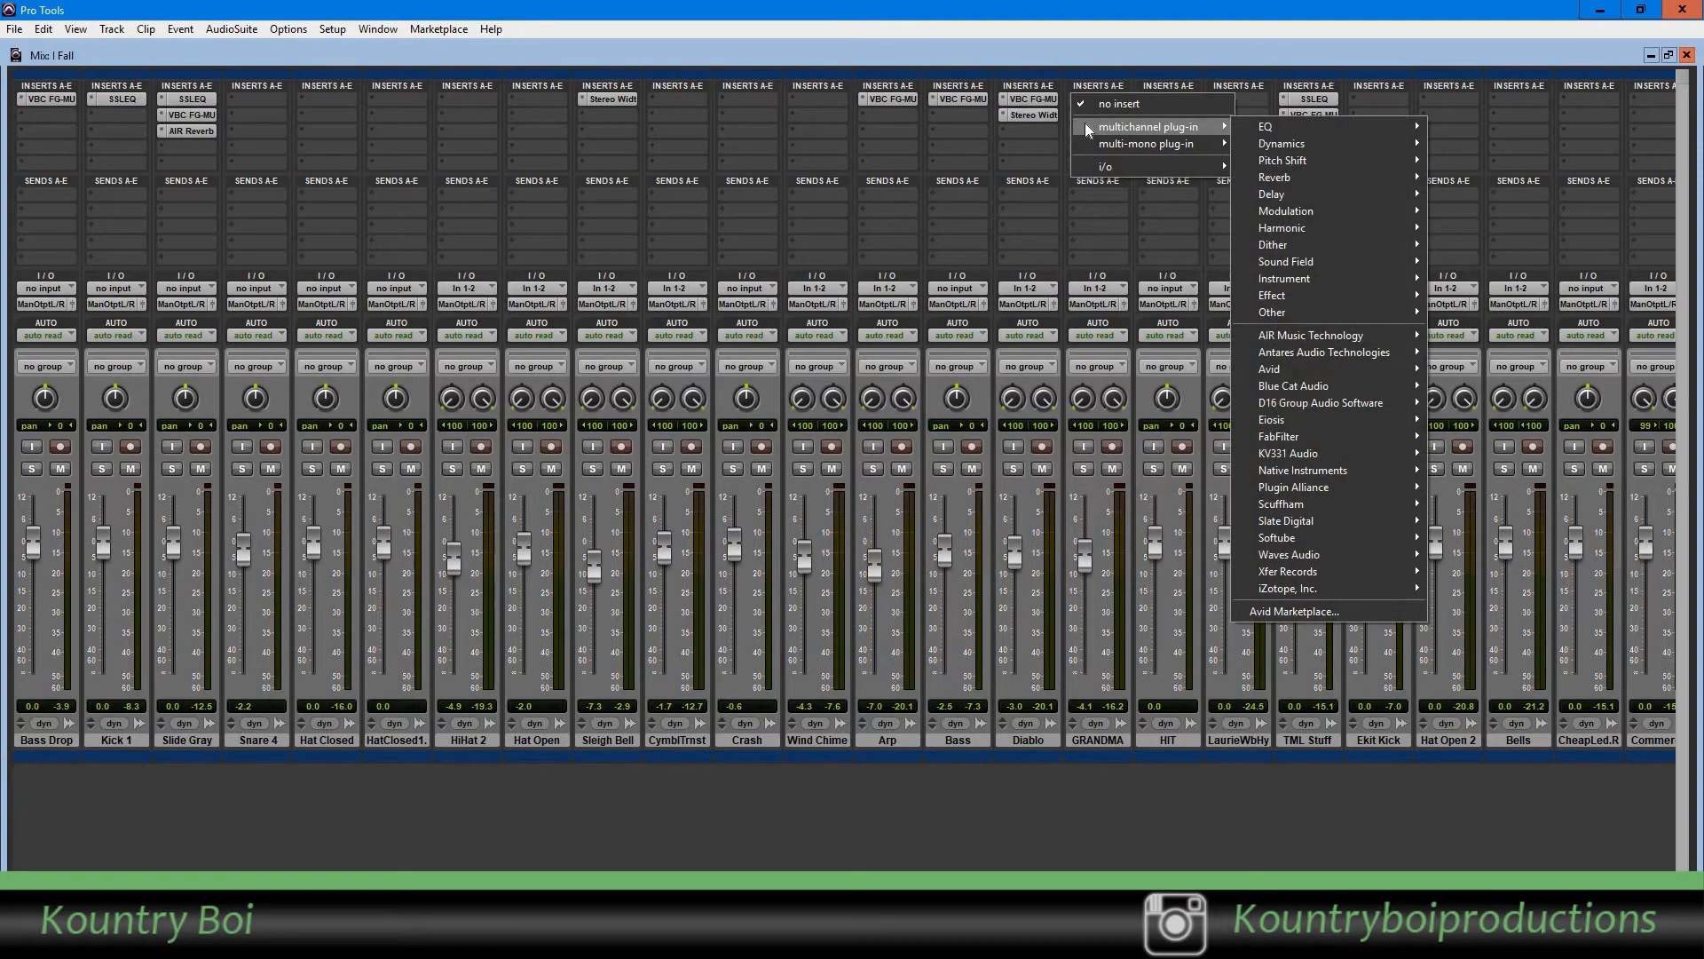
pyautogui.moveTo(1329, 146)
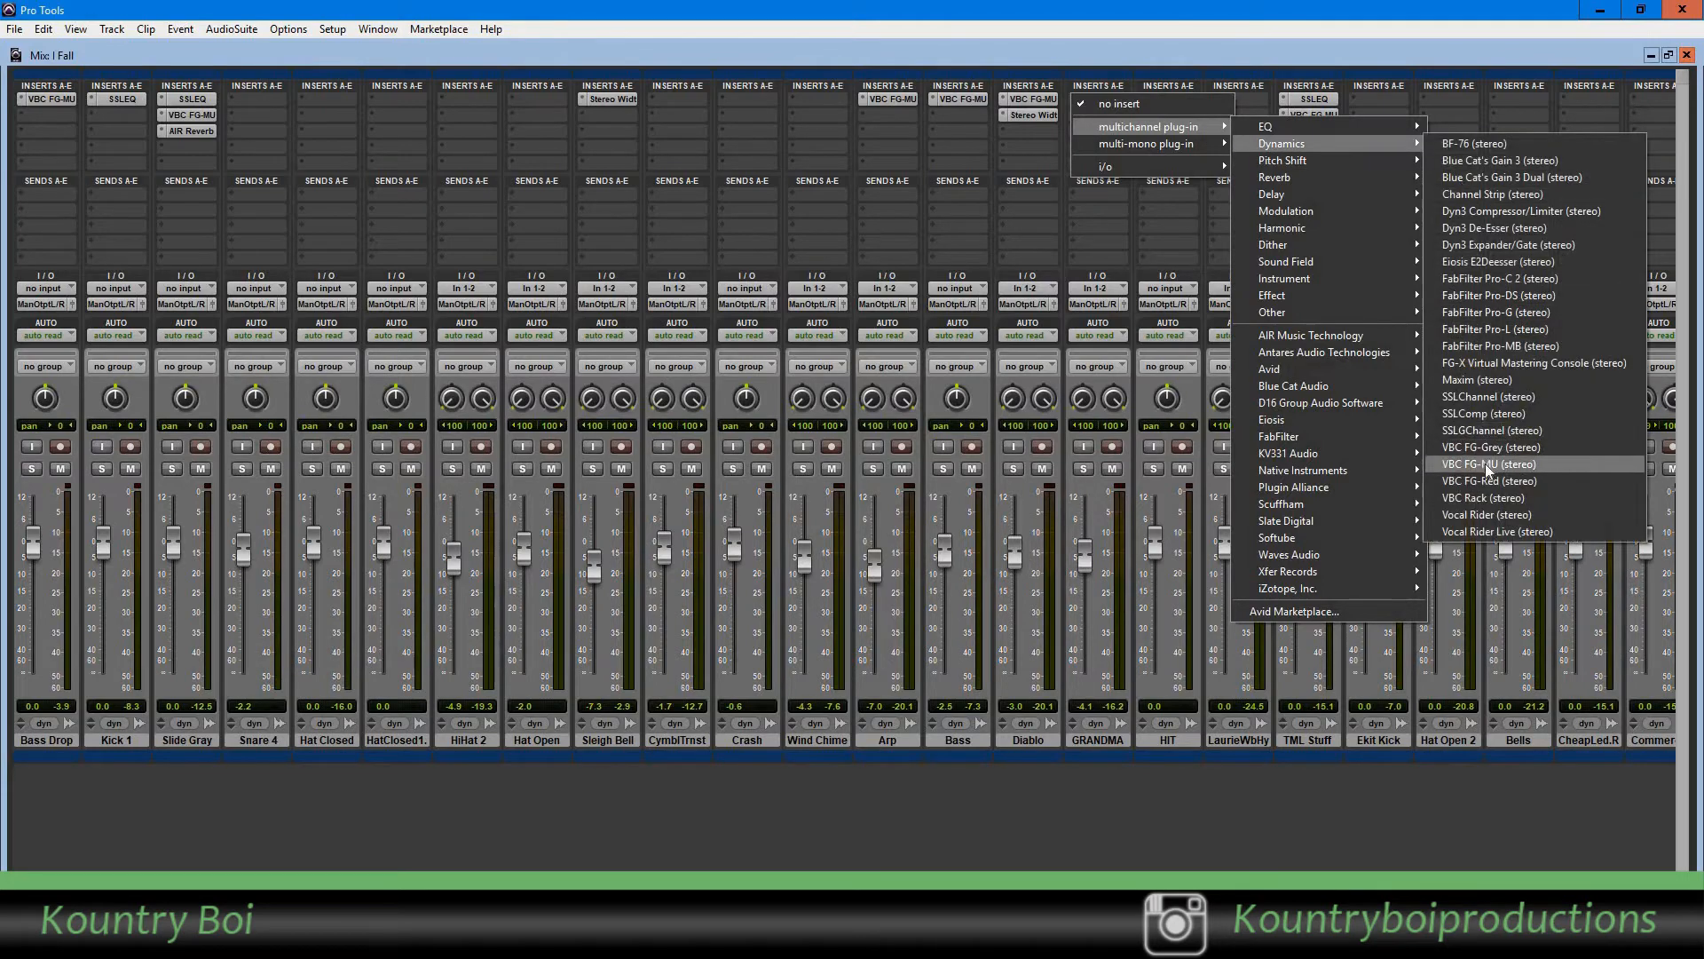
pyautogui.click(1484, 463)
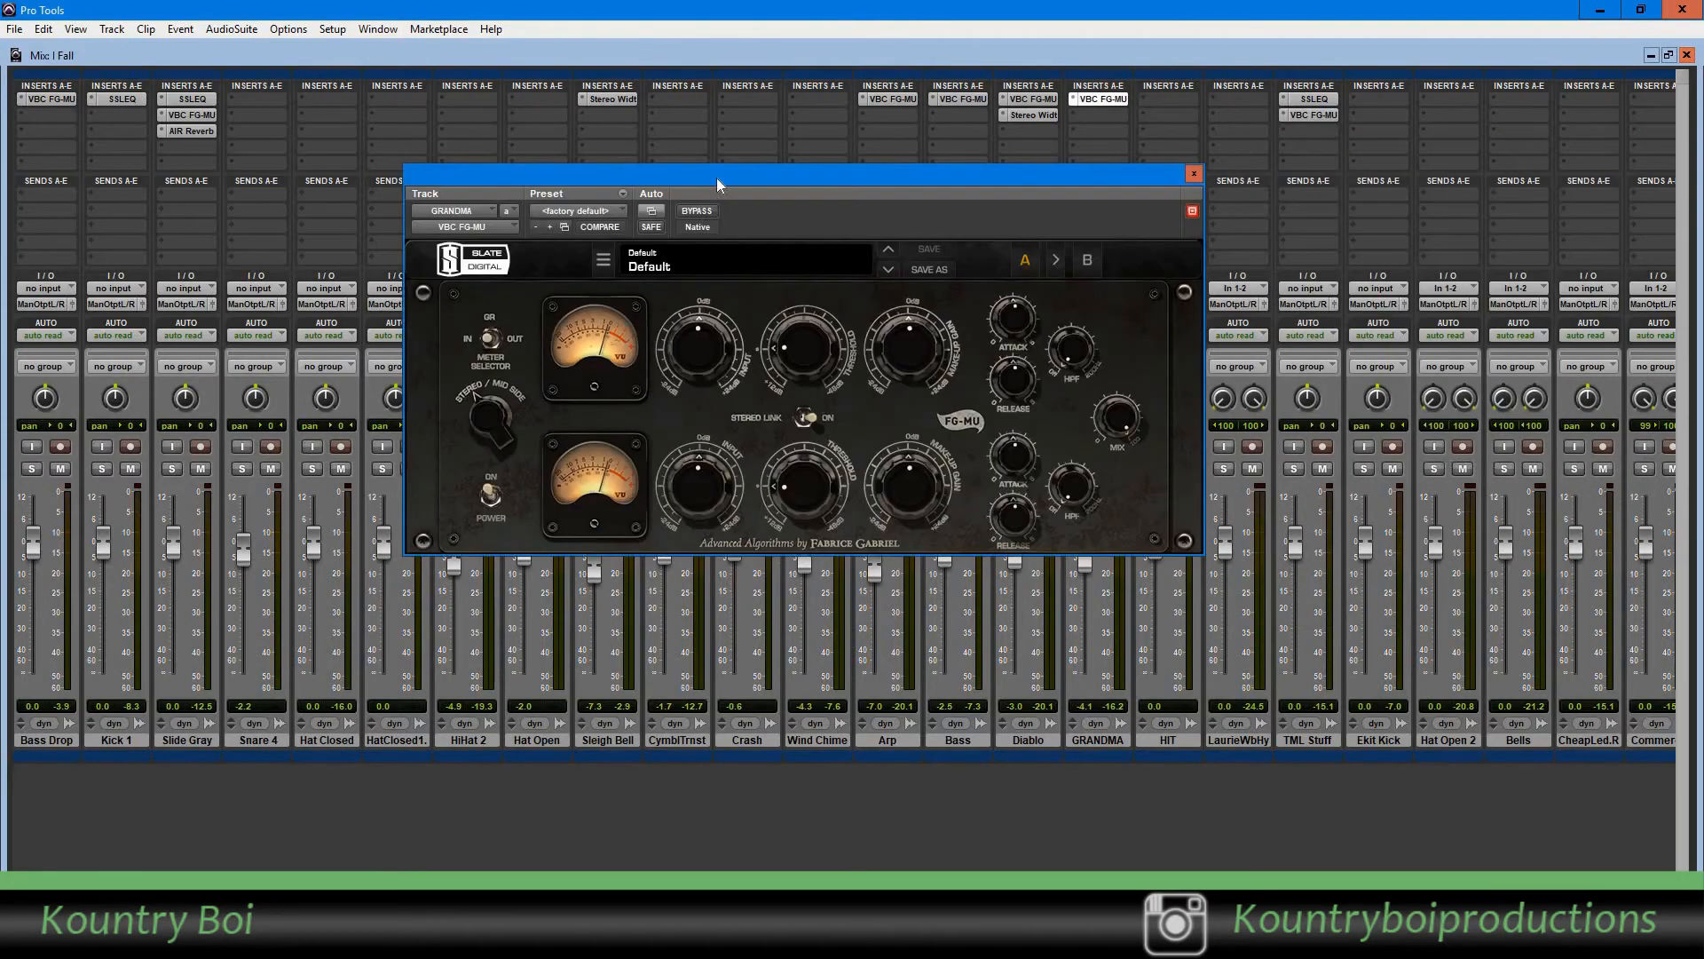
# - Adjust the GRANDMA FG-MU compressor, with threshold at -8.6 and release at 3.5, and close its window
pyautogui.moveTo(719, 184); pyautogui.dragTo(719, 235)
pyautogui.moveTo(697, 394); pyautogui.dragTo(771, 355)
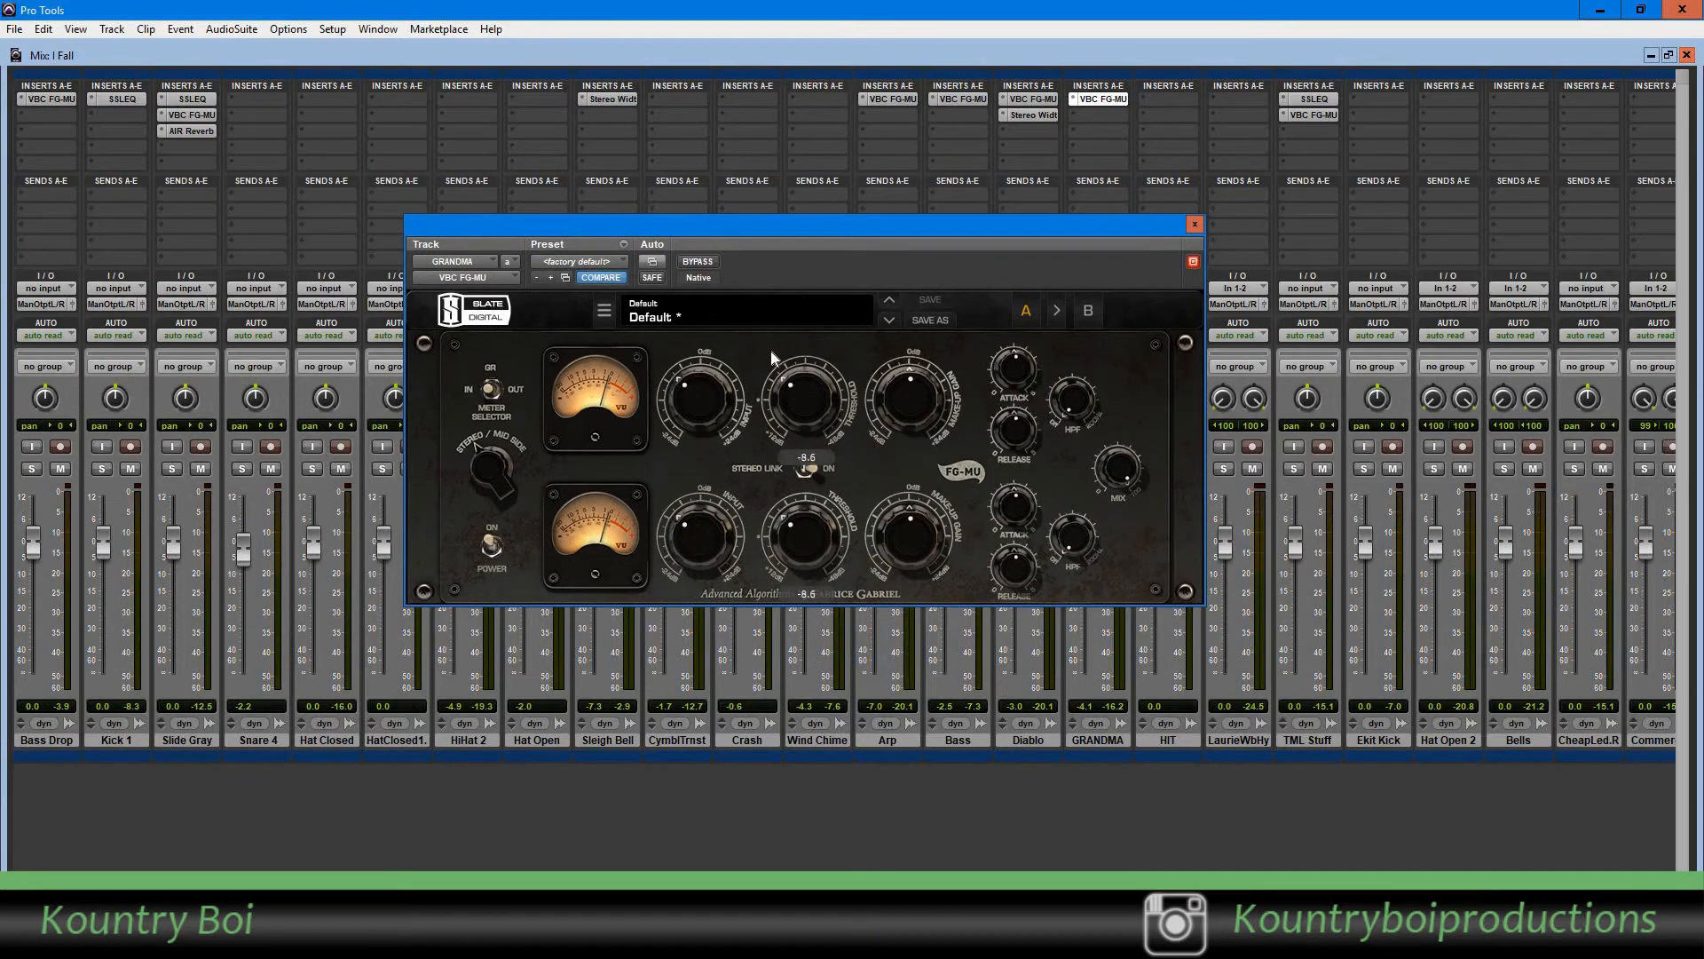
pyautogui.moveTo(902, 400); pyautogui.dragTo(1018, 417)
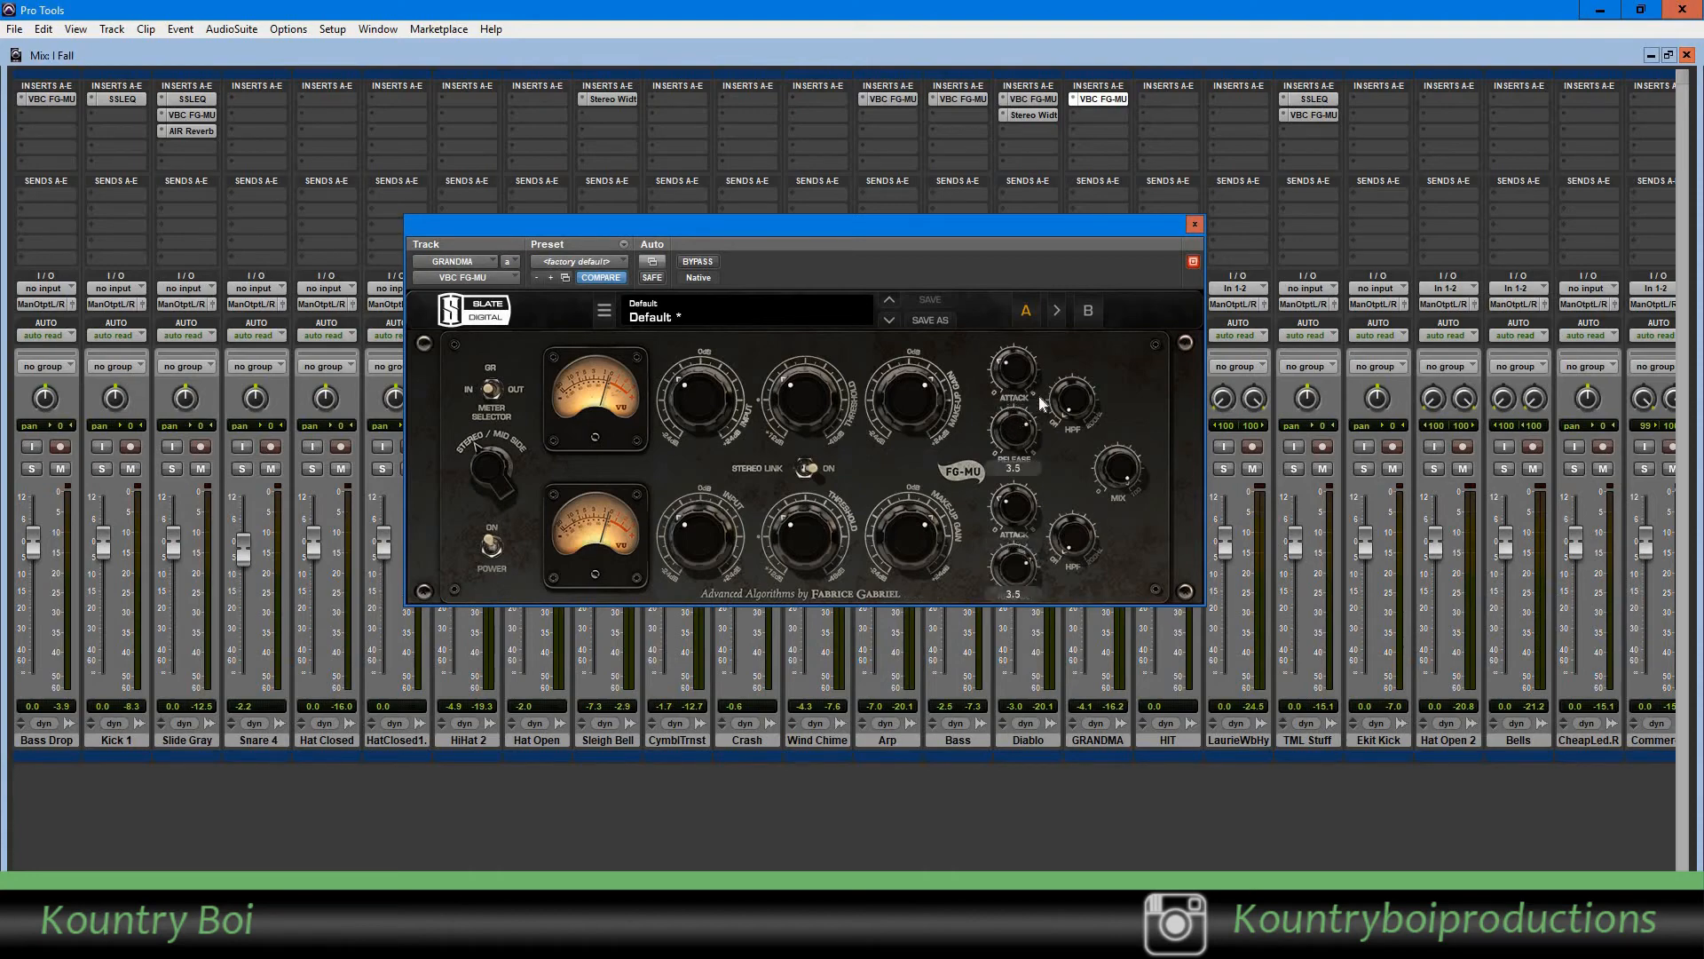
pyautogui.click(1195, 225)
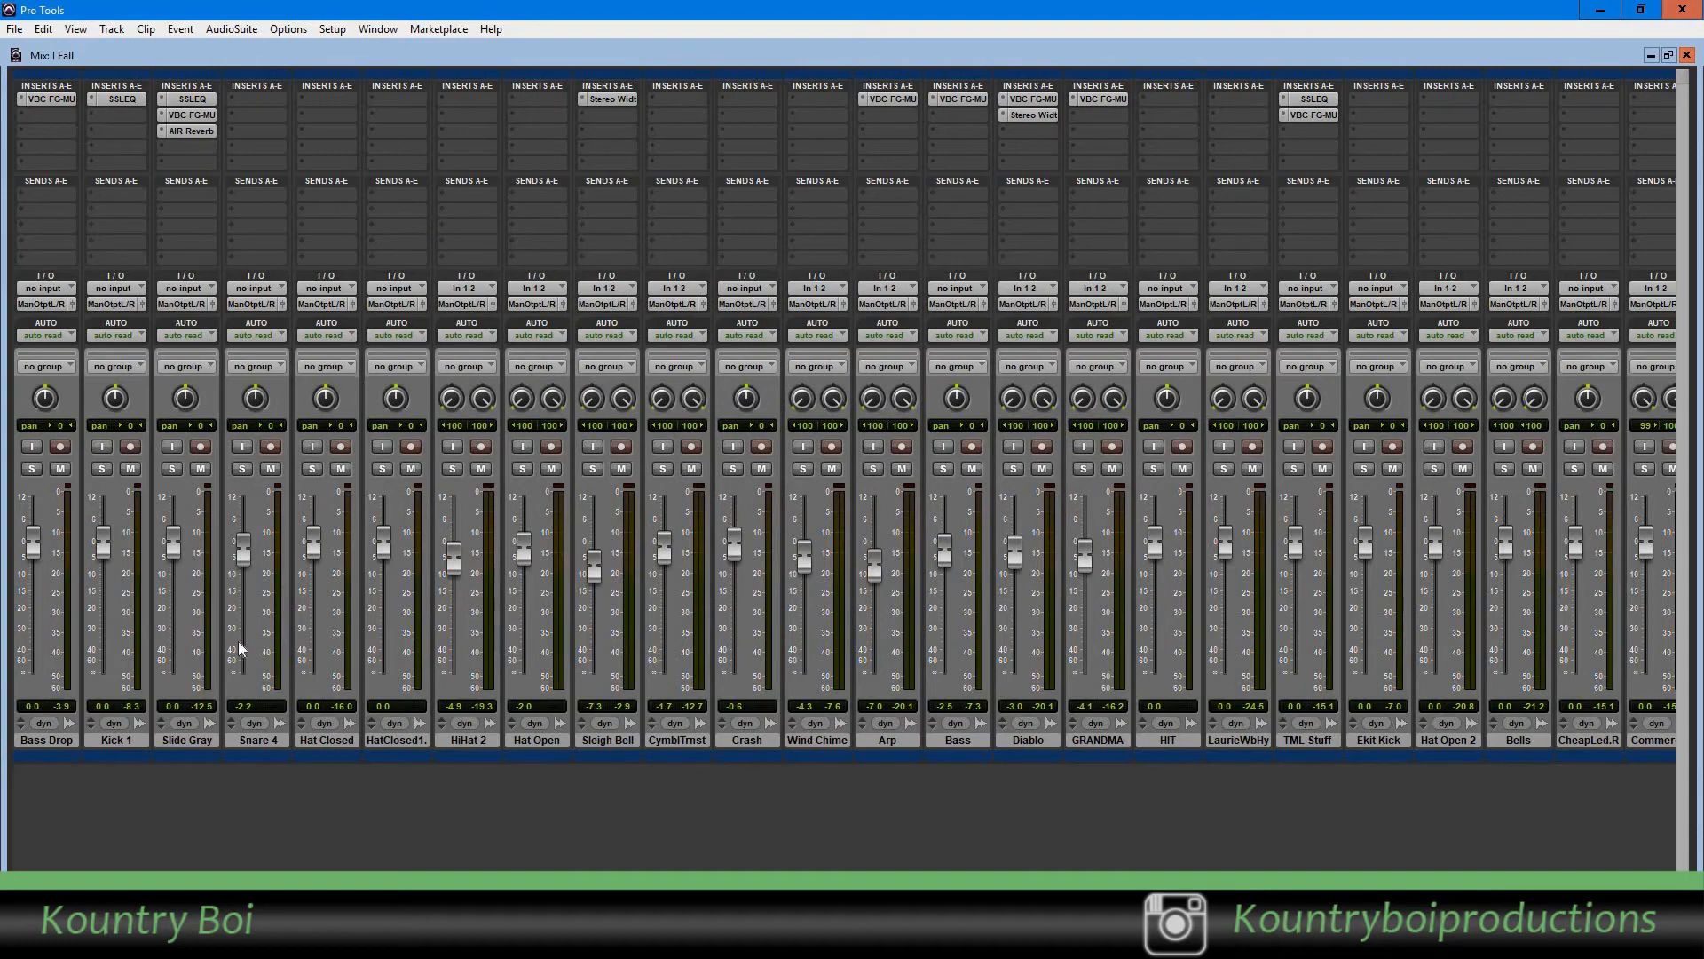
# - Play the session and move the HIT track between Commerce and Master 1
pyautogui.press('space')
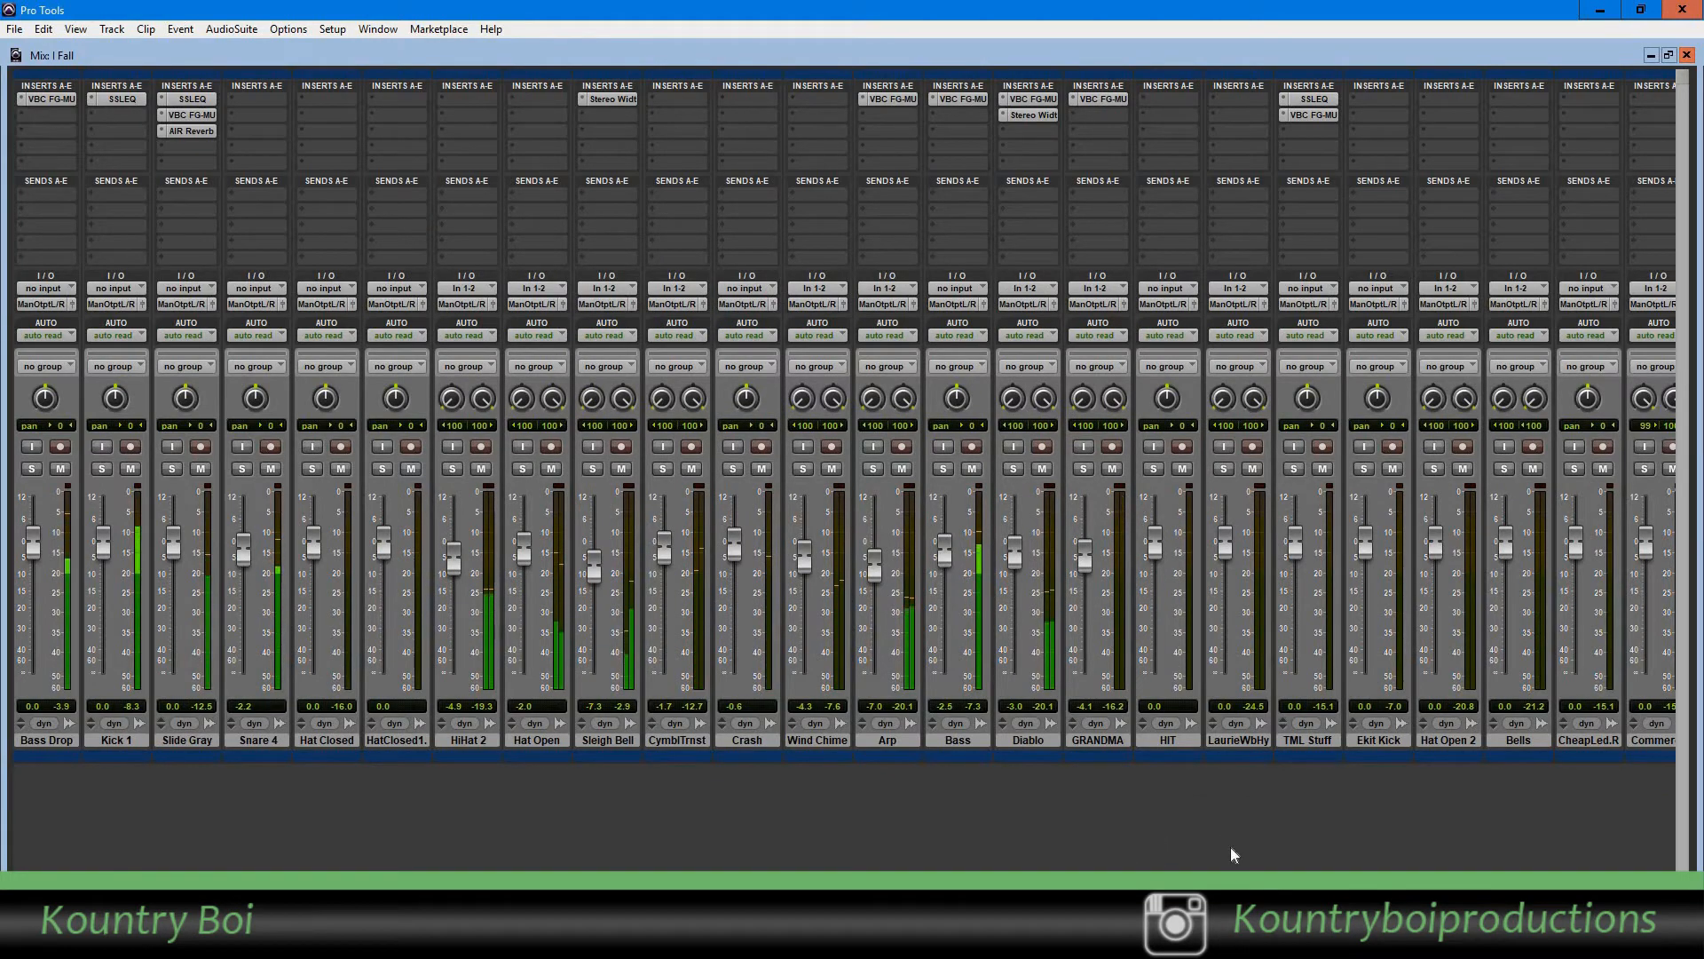
pyautogui.hscroll(1, 1232, 855)
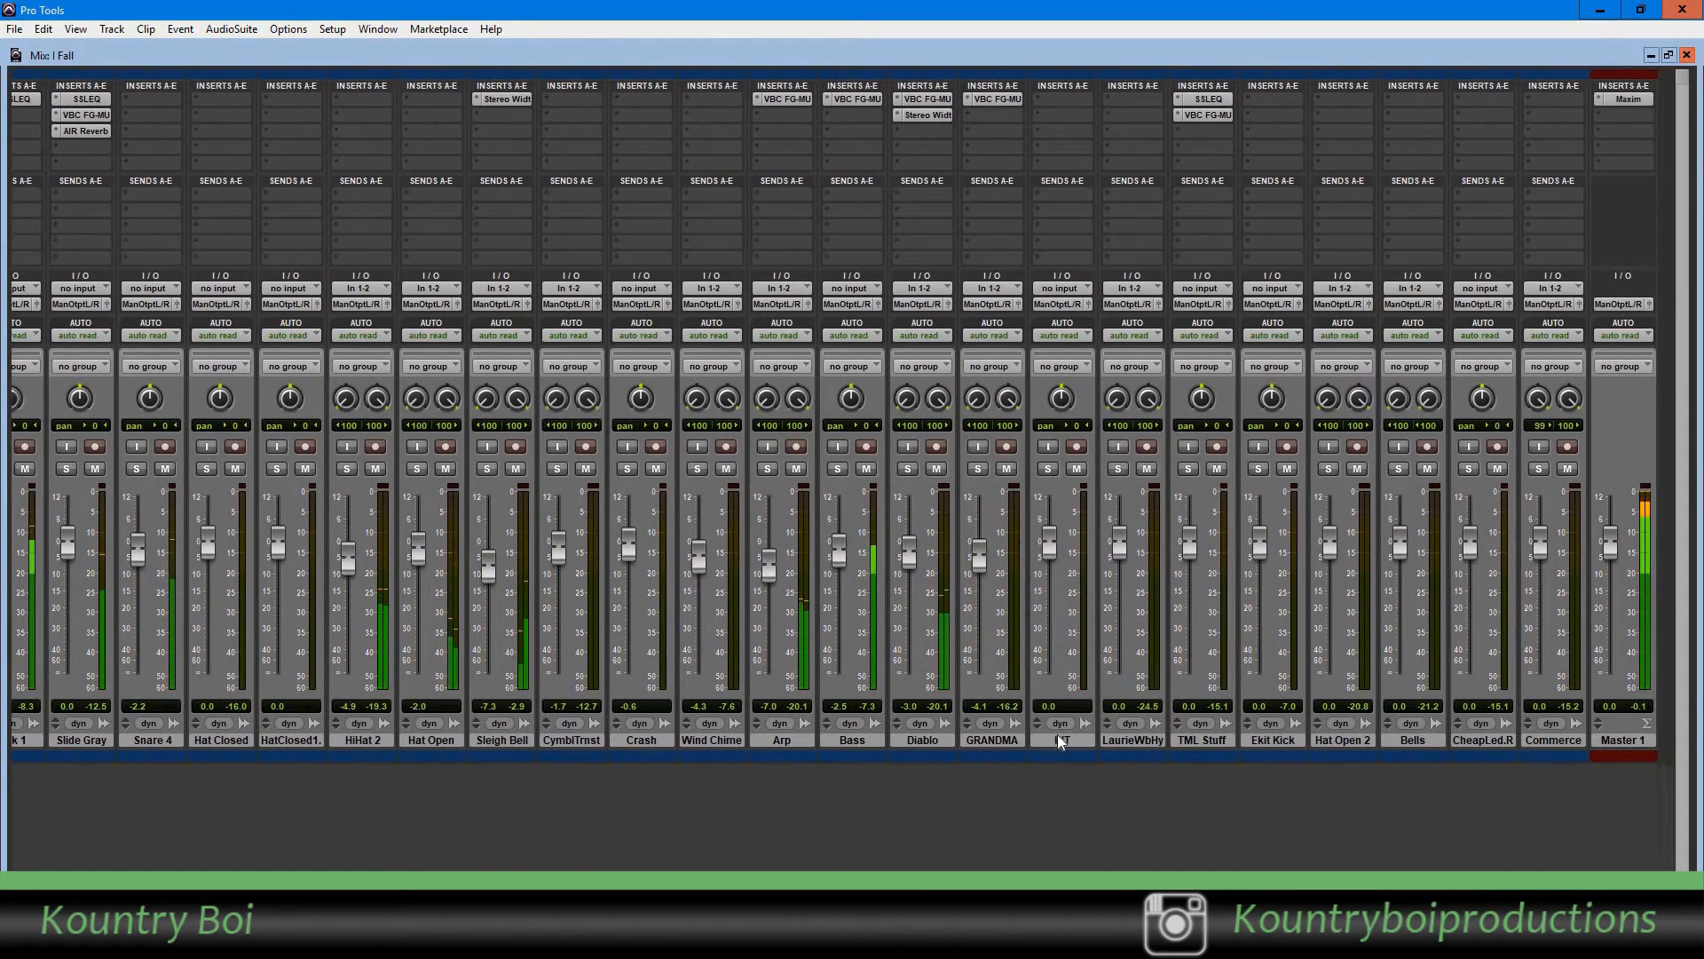
pyautogui.moveTo(1053, 744); pyautogui.dragTo(1562, 744)
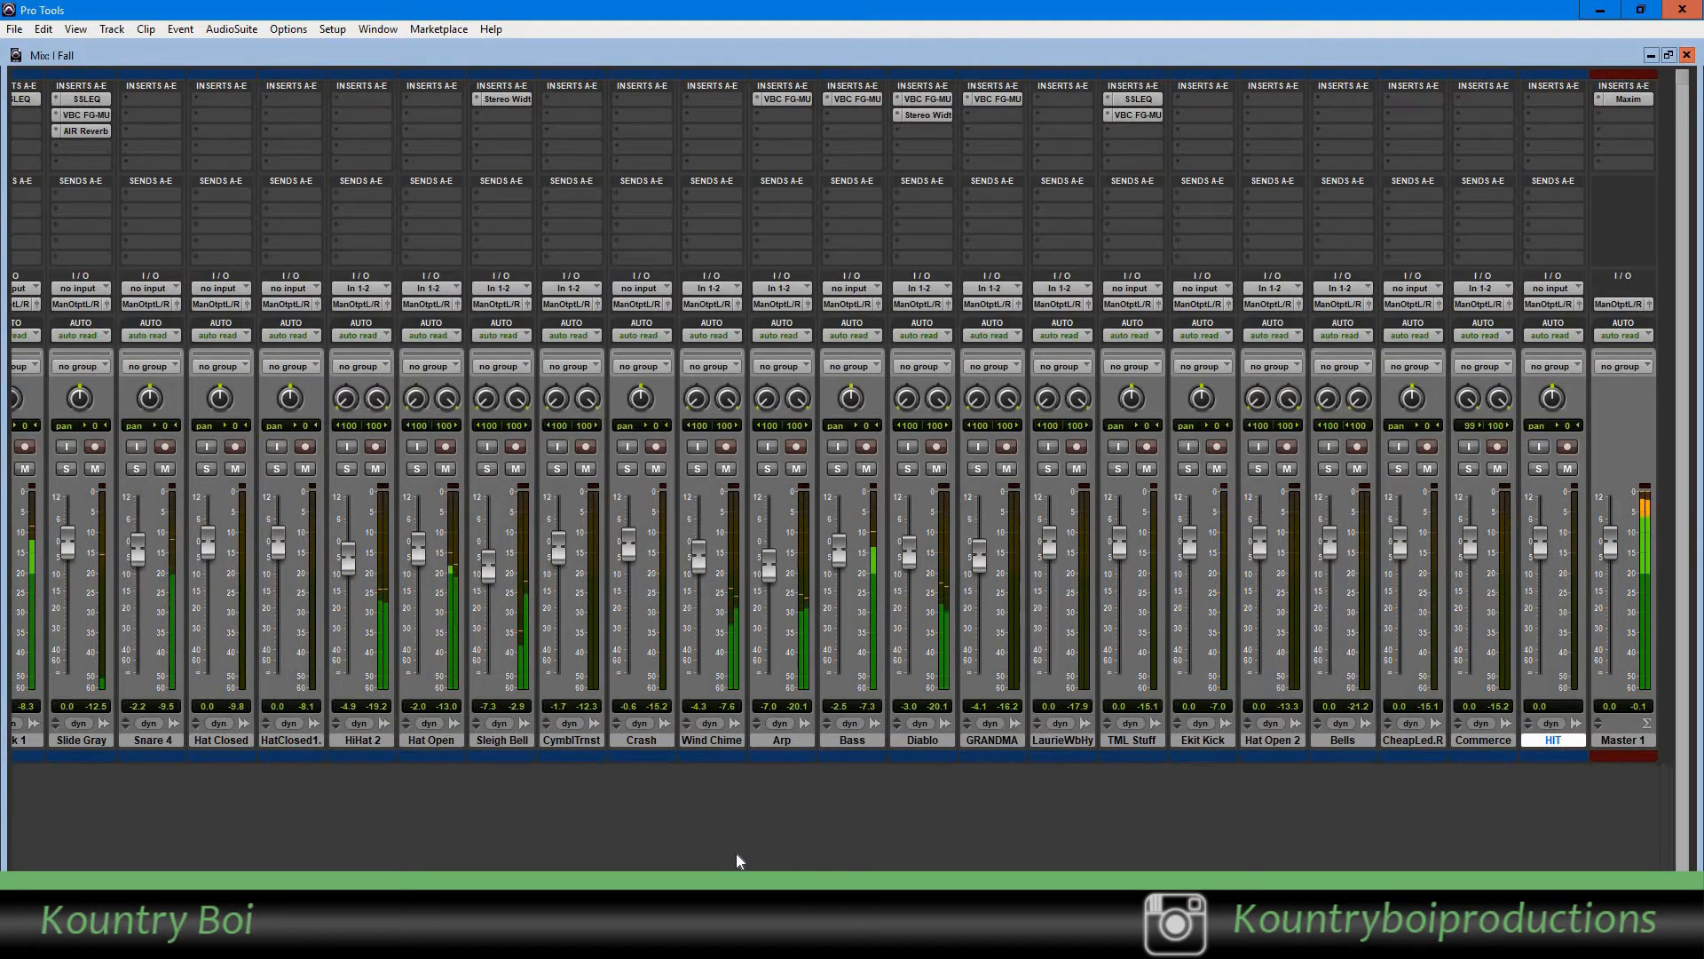
# - Lower the TML Stuff volume to -3.0 dB and move the LaurieWbHy track between Commerce and HIT
pyautogui.moveTo(737, 905); pyautogui.dragTo(701, 905)
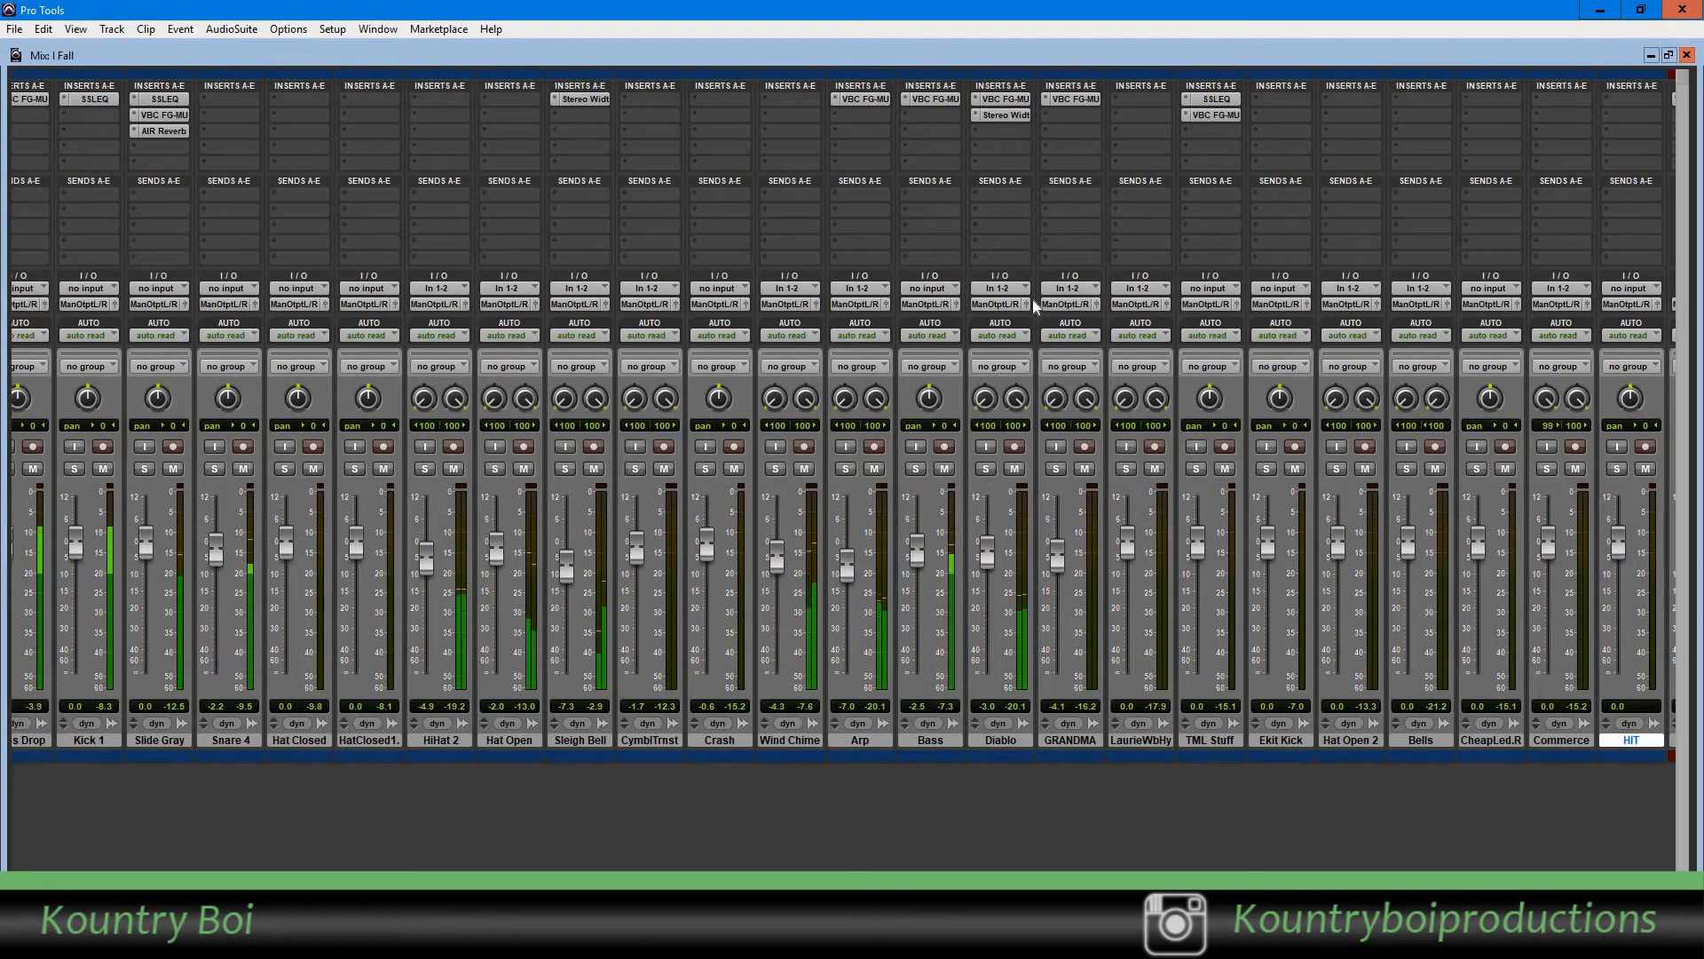
pyautogui.click(978, 130)
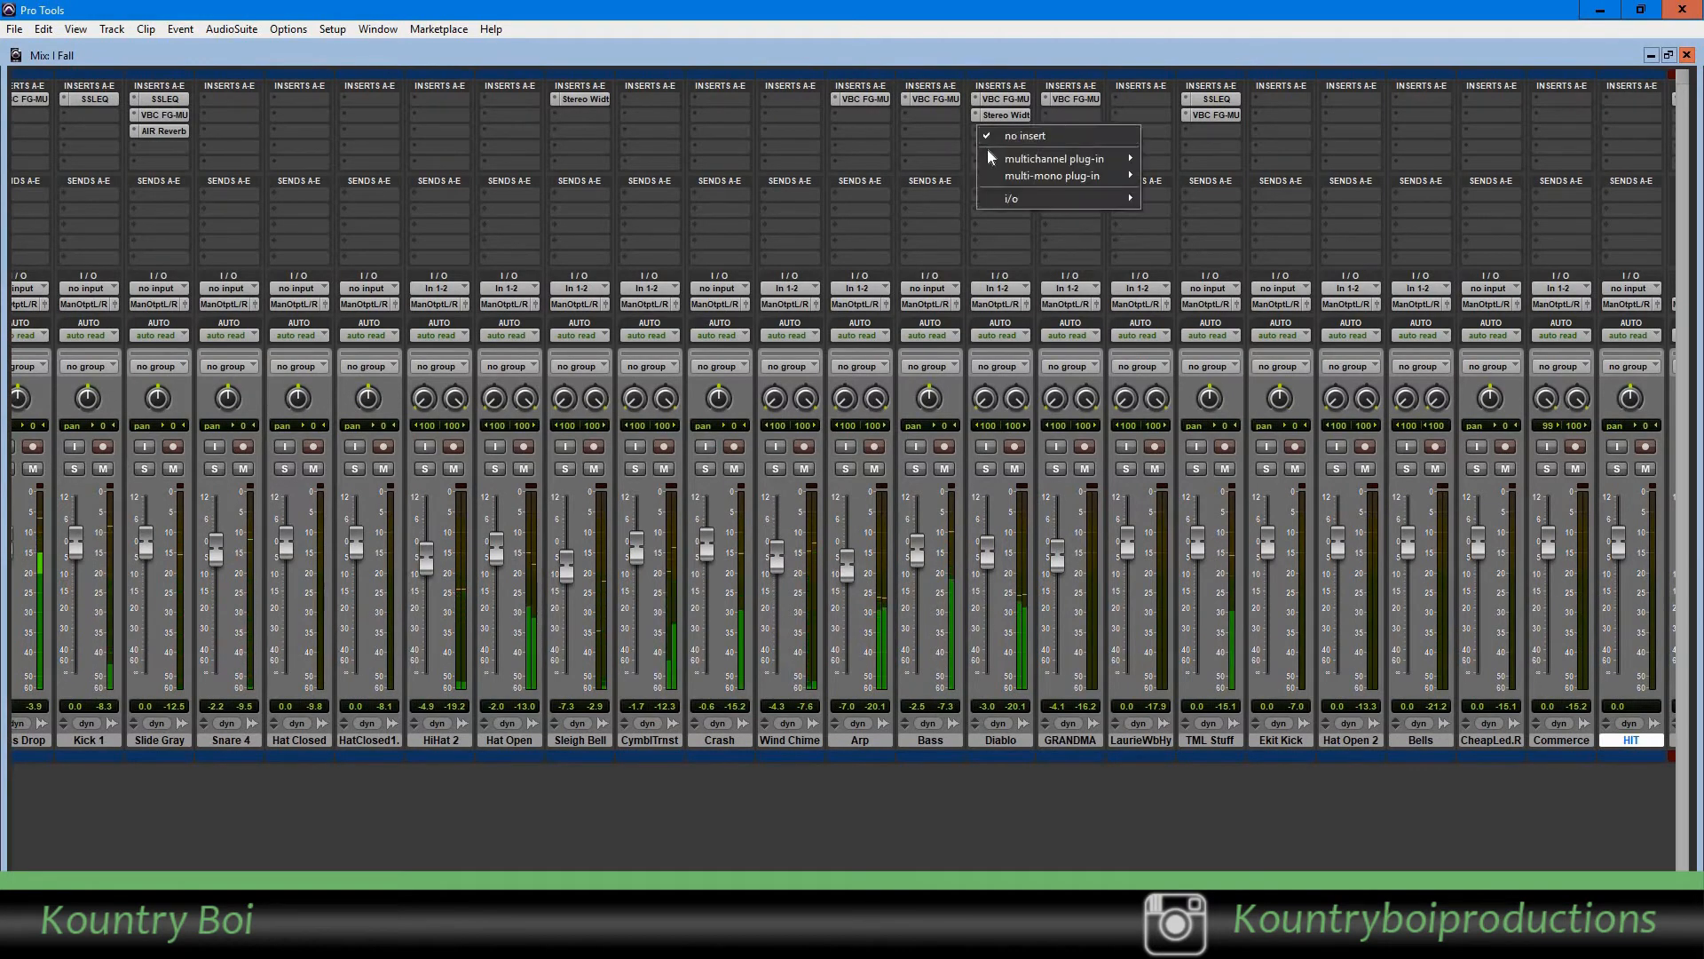
pyautogui.click(1239, 38)
pyautogui.moveTo(1205, 555); pyautogui.dragTo(1204, 561)
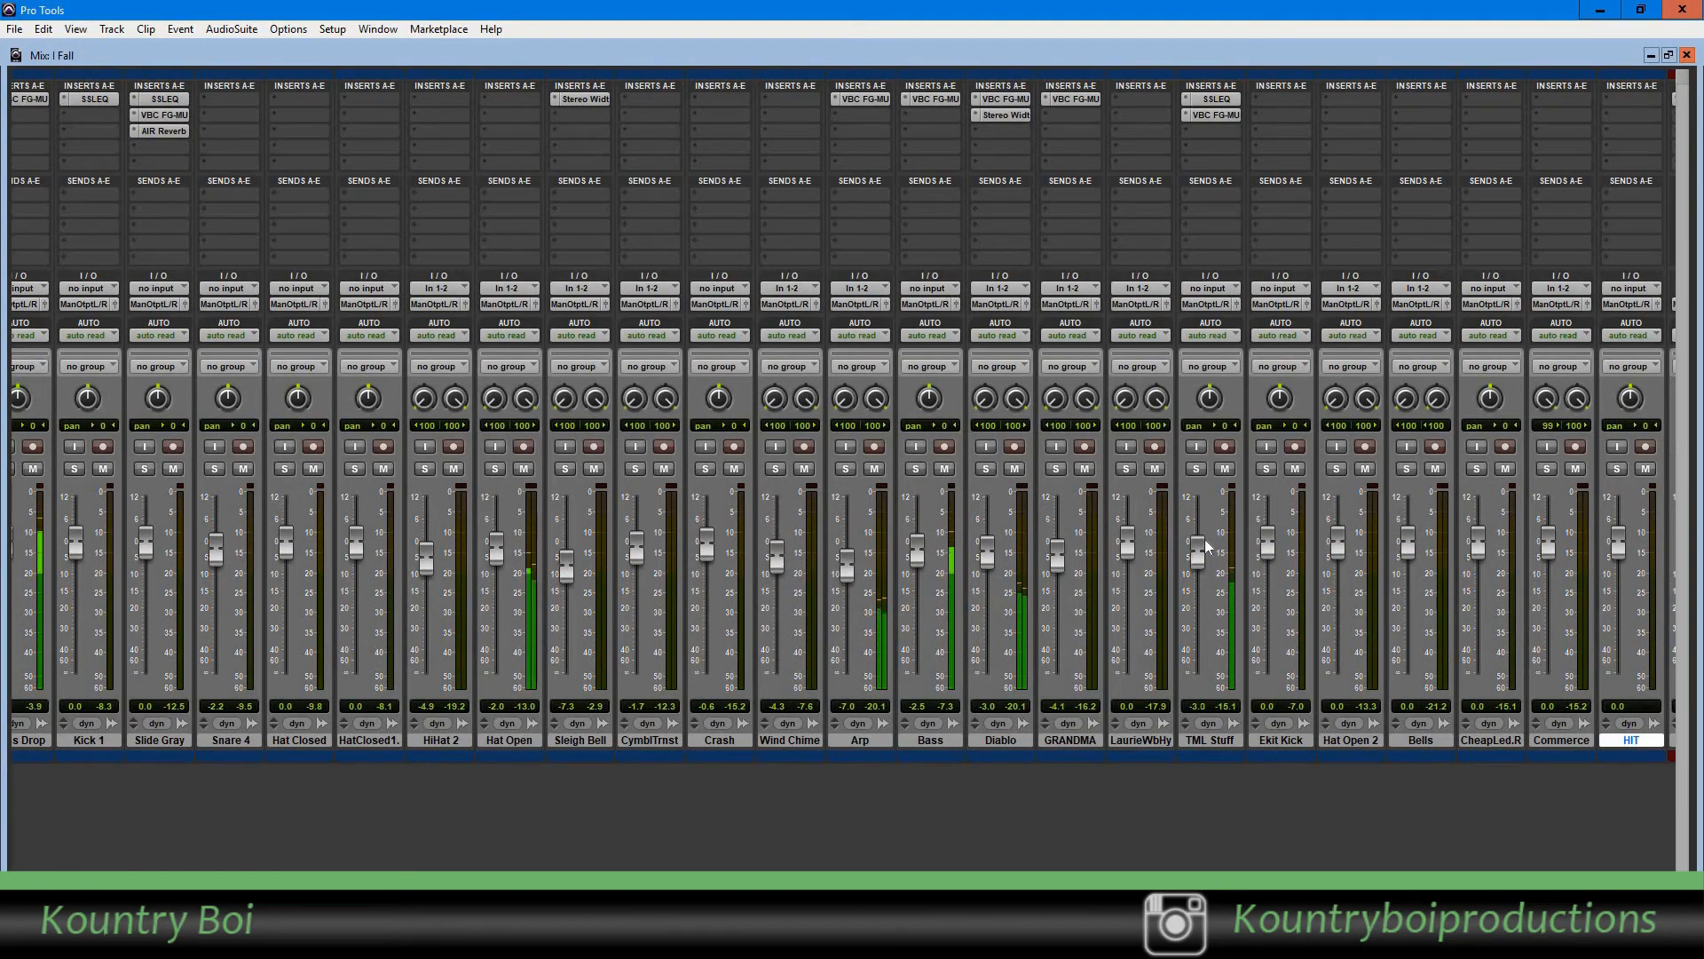
pyautogui.moveTo(1151, 740); pyautogui.dragTo(1592, 747)
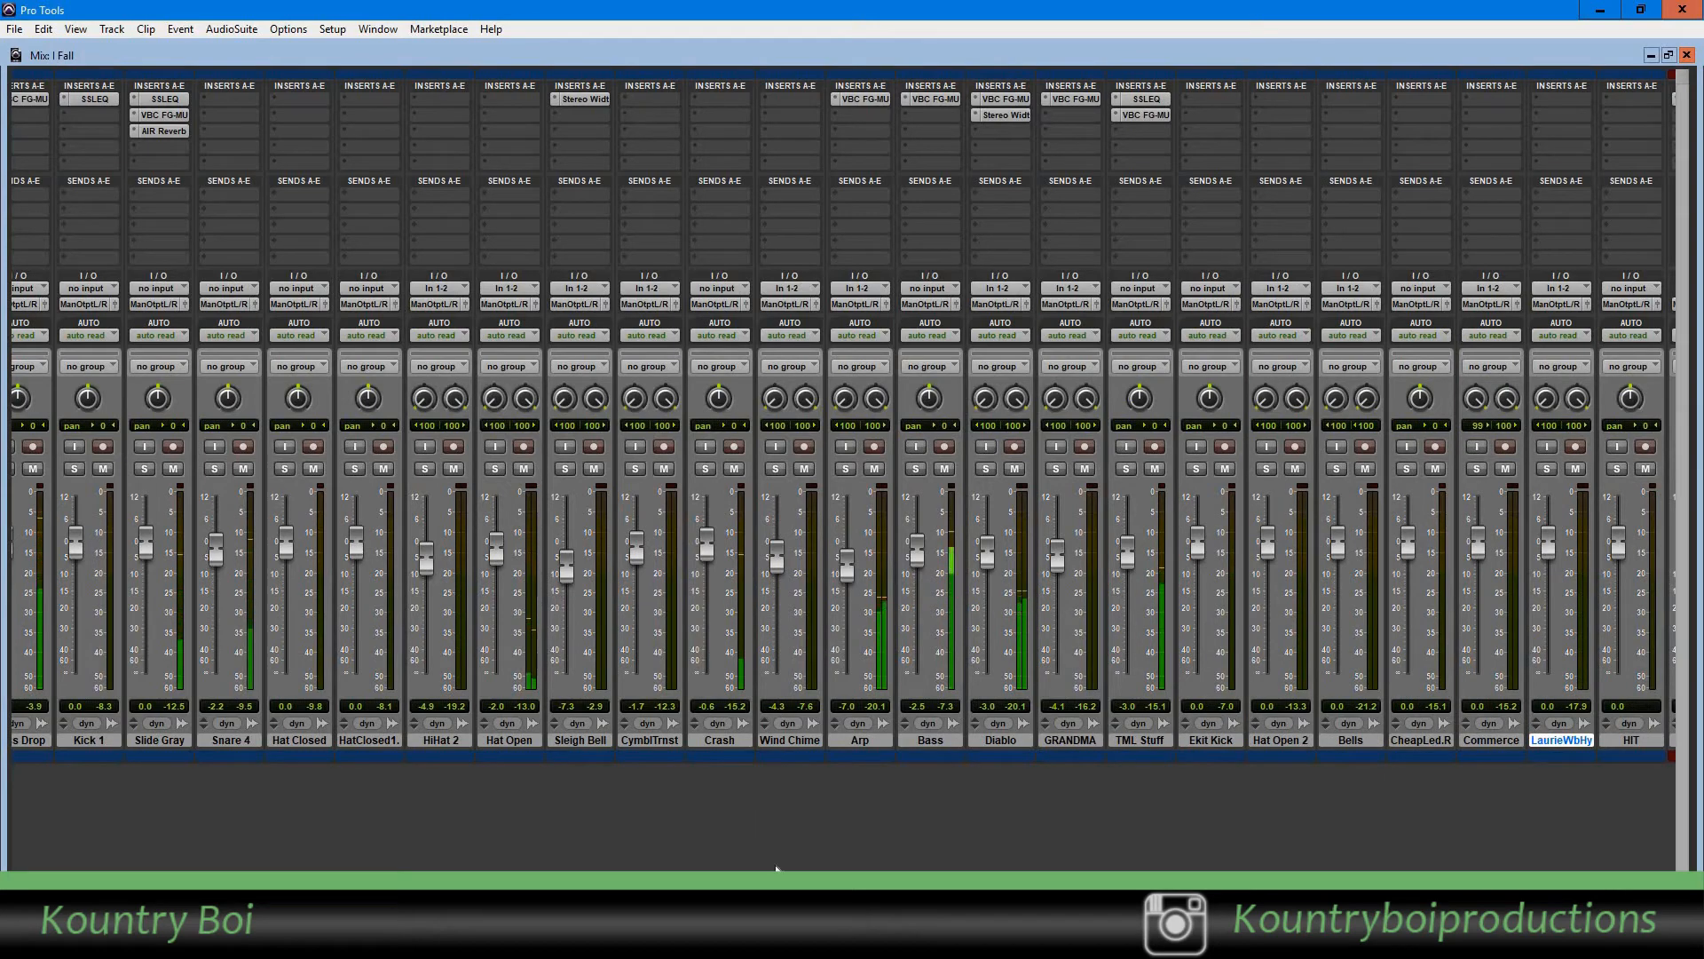
# - Lower the HatClosed1 volume to -2.5 dB and the Hat Closed volume to -2.0 dB
pyautogui.hscroll(-1, 762, 828)
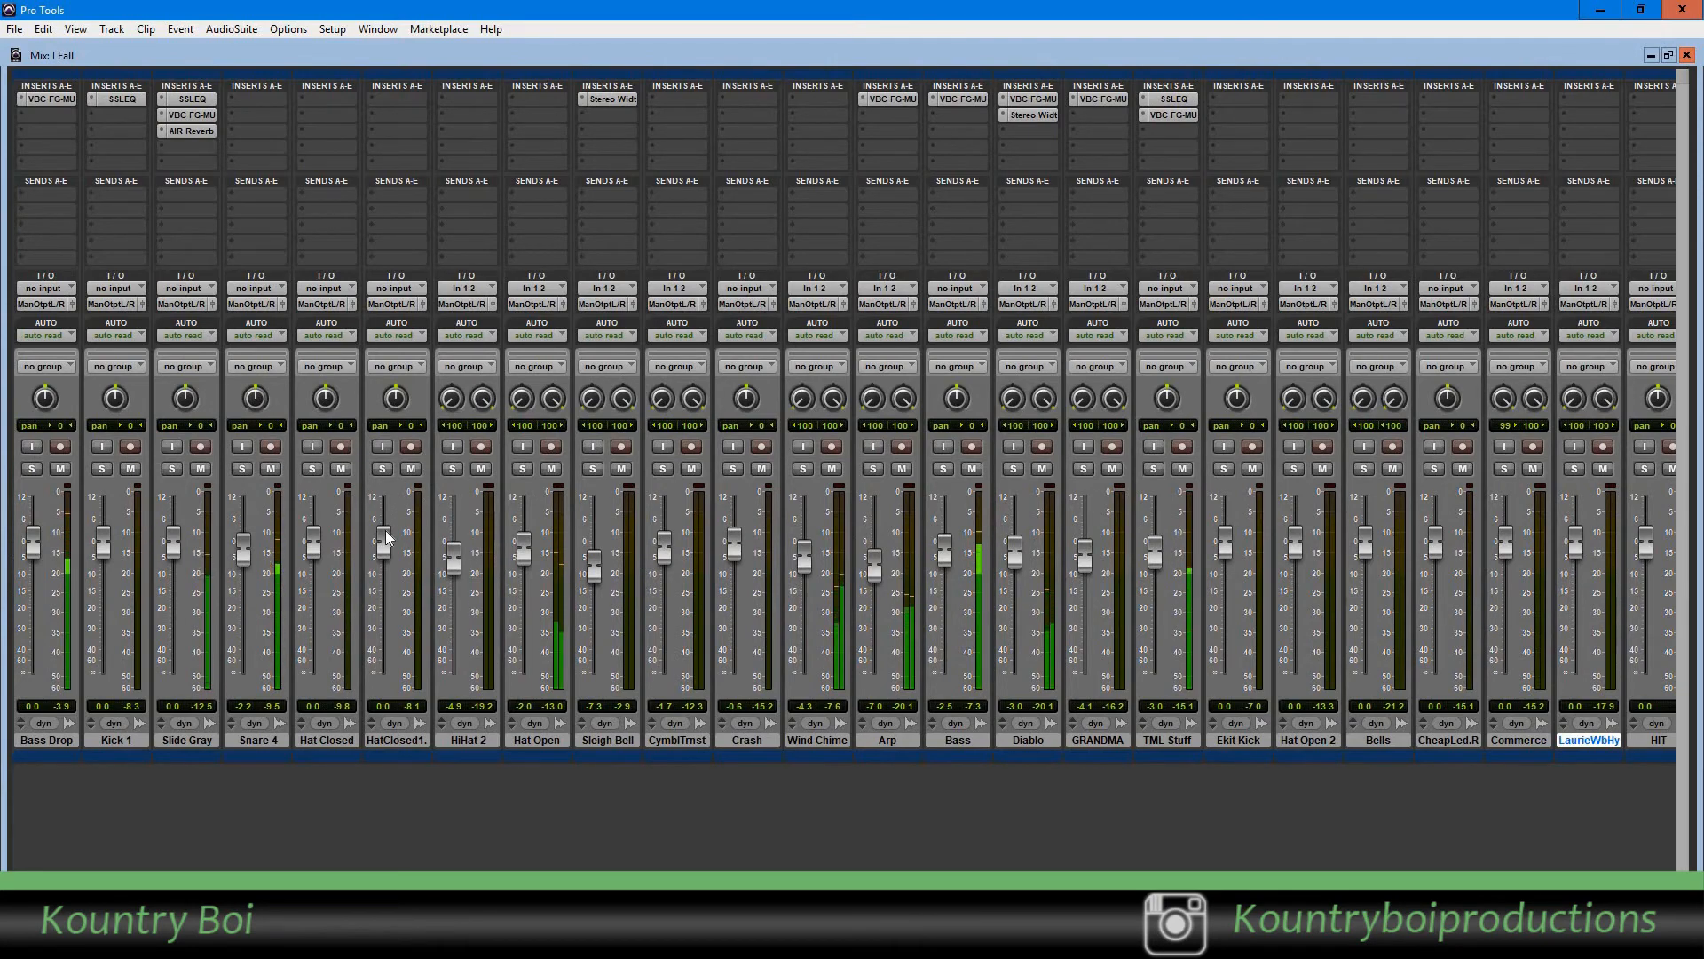
pyautogui.moveTo(386, 535); pyautogui.dragTo(388, 547)
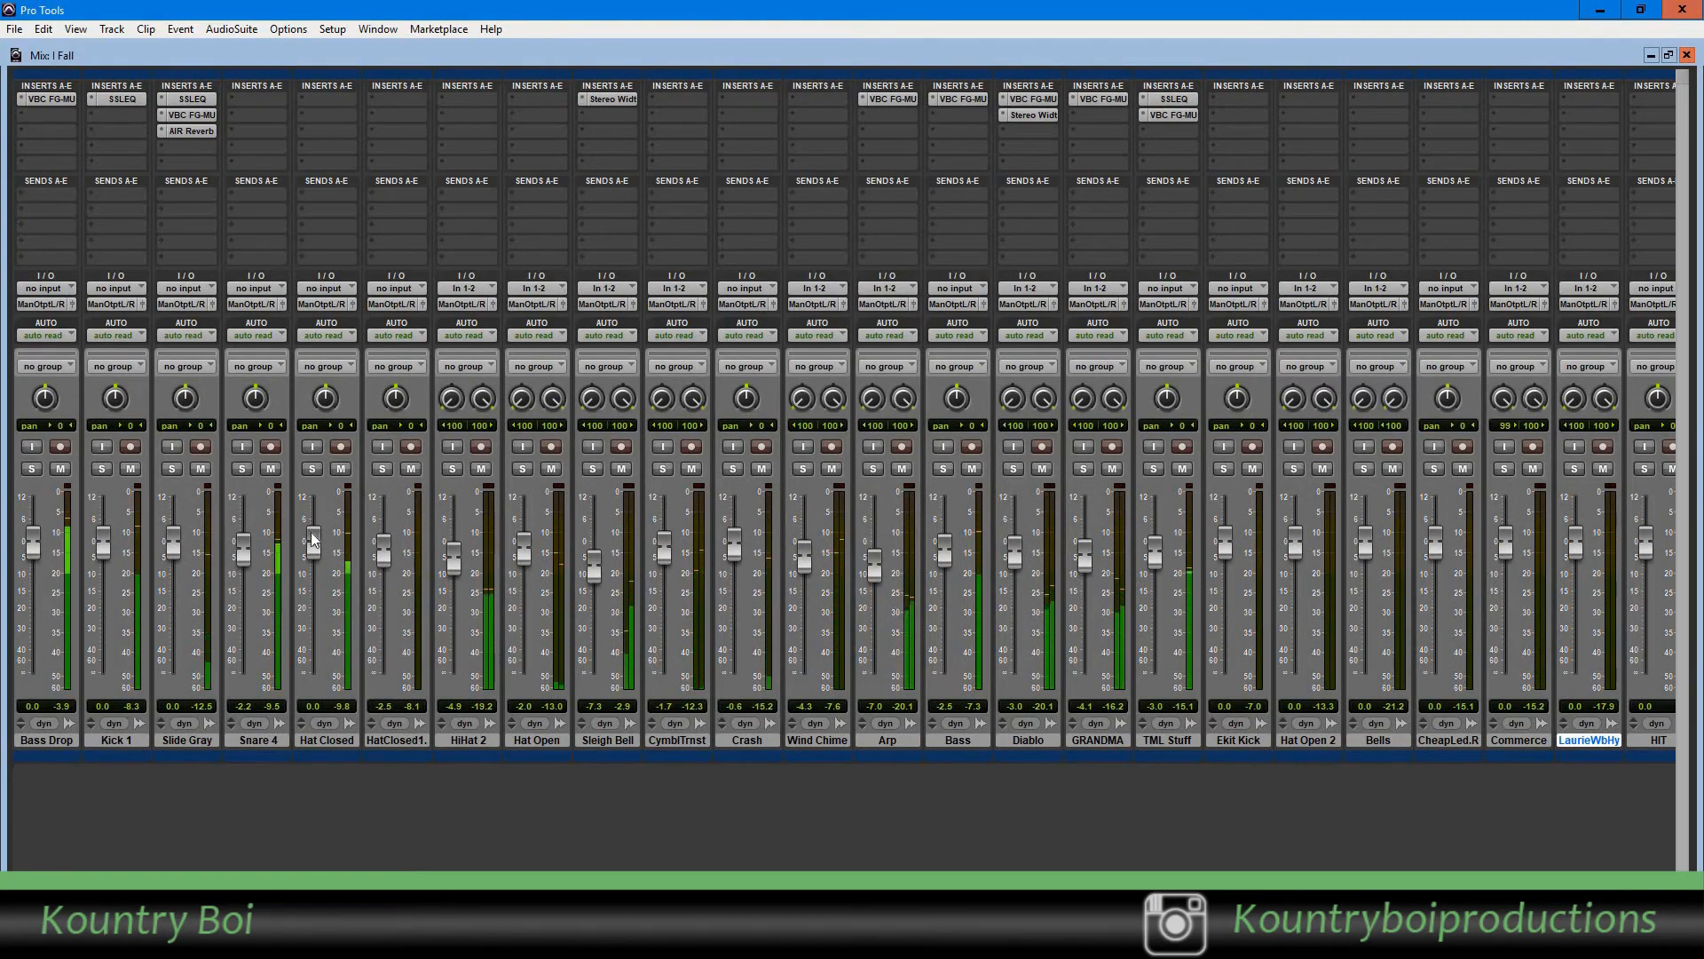
pyautogui.moveTo(313, 538); pyautogui.dragTo(312, 545)
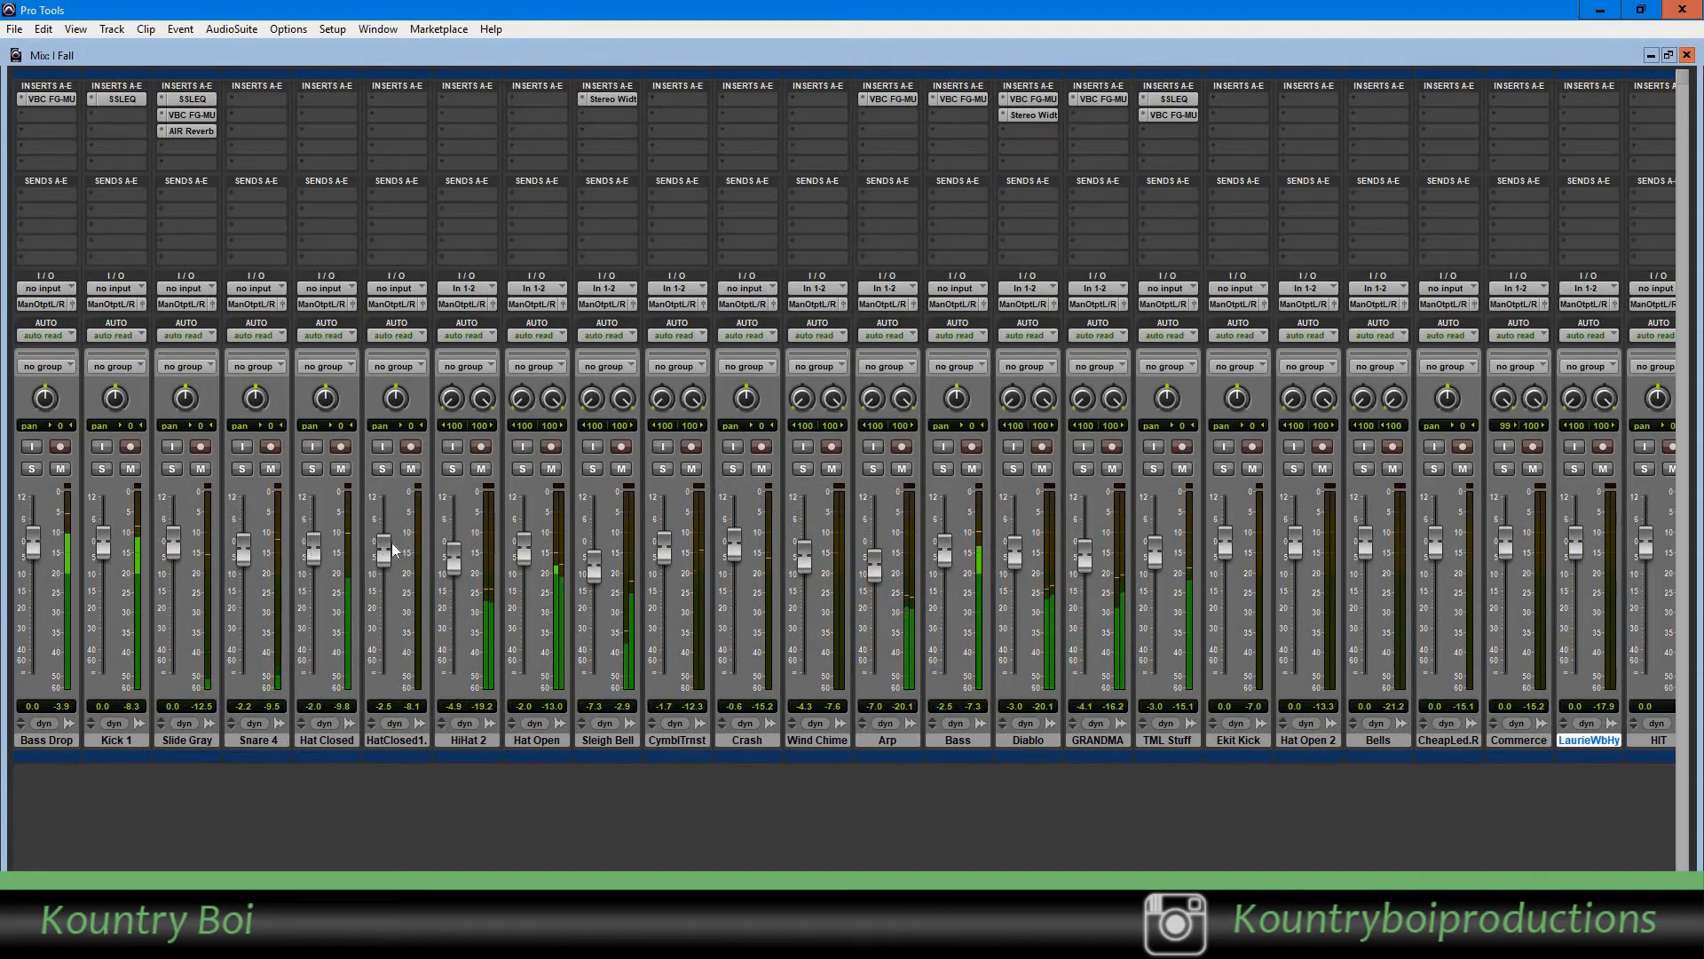
# - Review all the track clips in the Edit window and play the song from 2:29.845
pyautogui.hotkey('ctrl', '=')
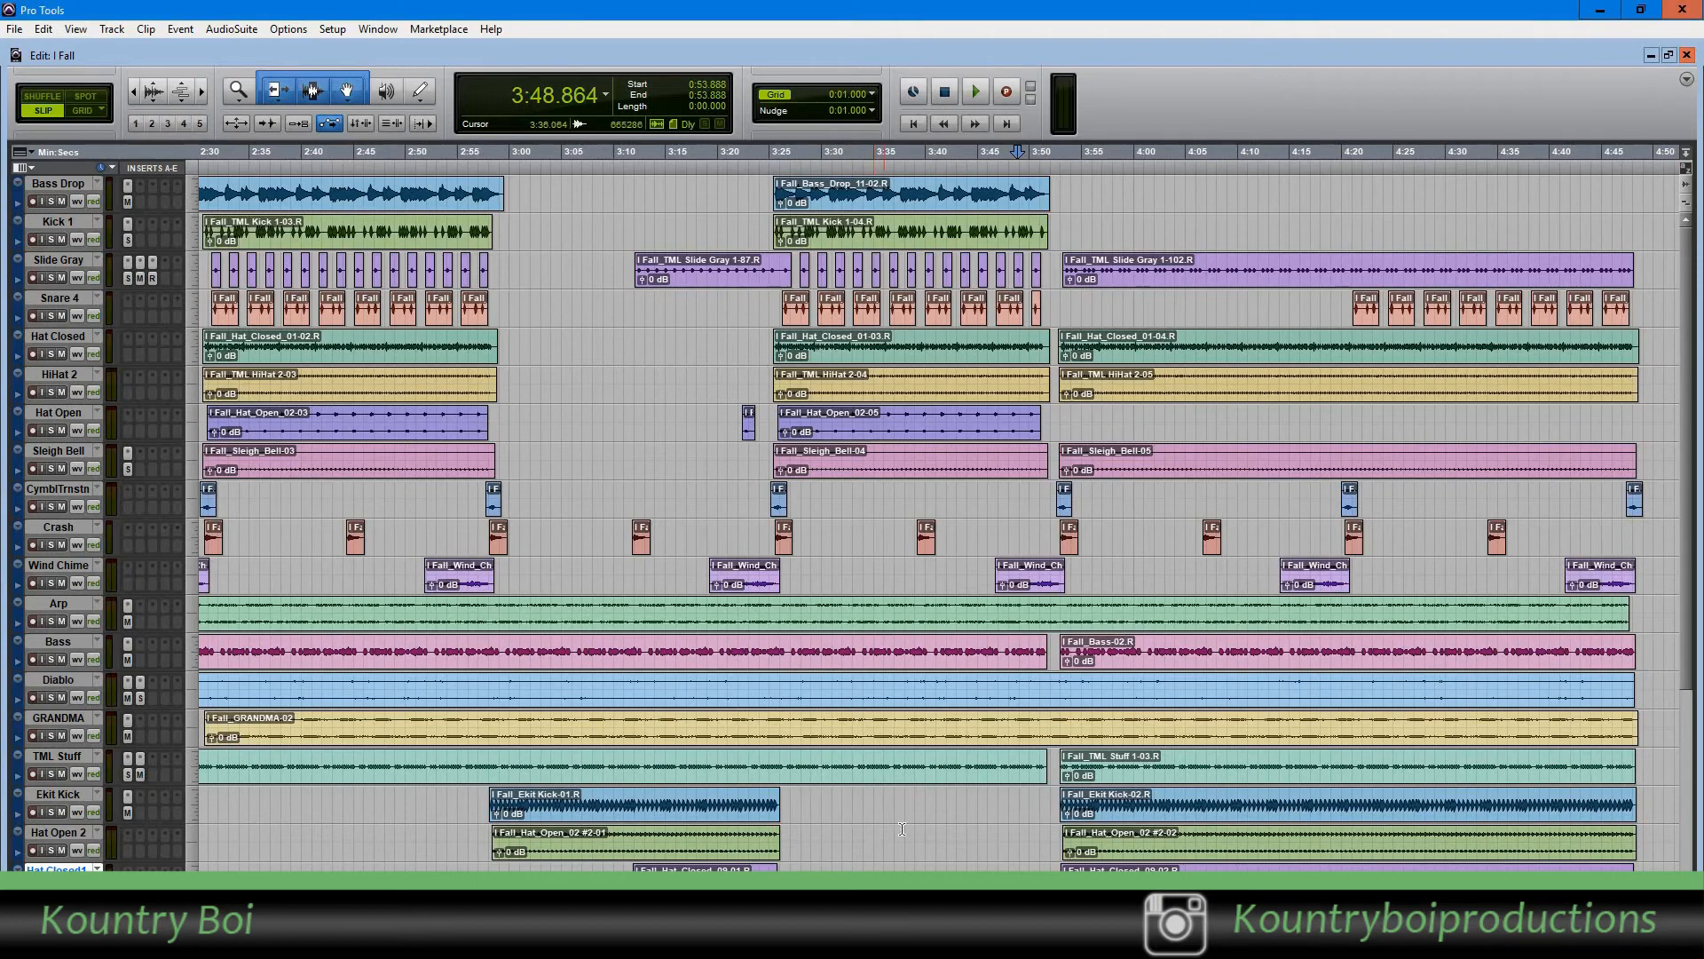
pyautogui.hscroll(-12, 938, 509)
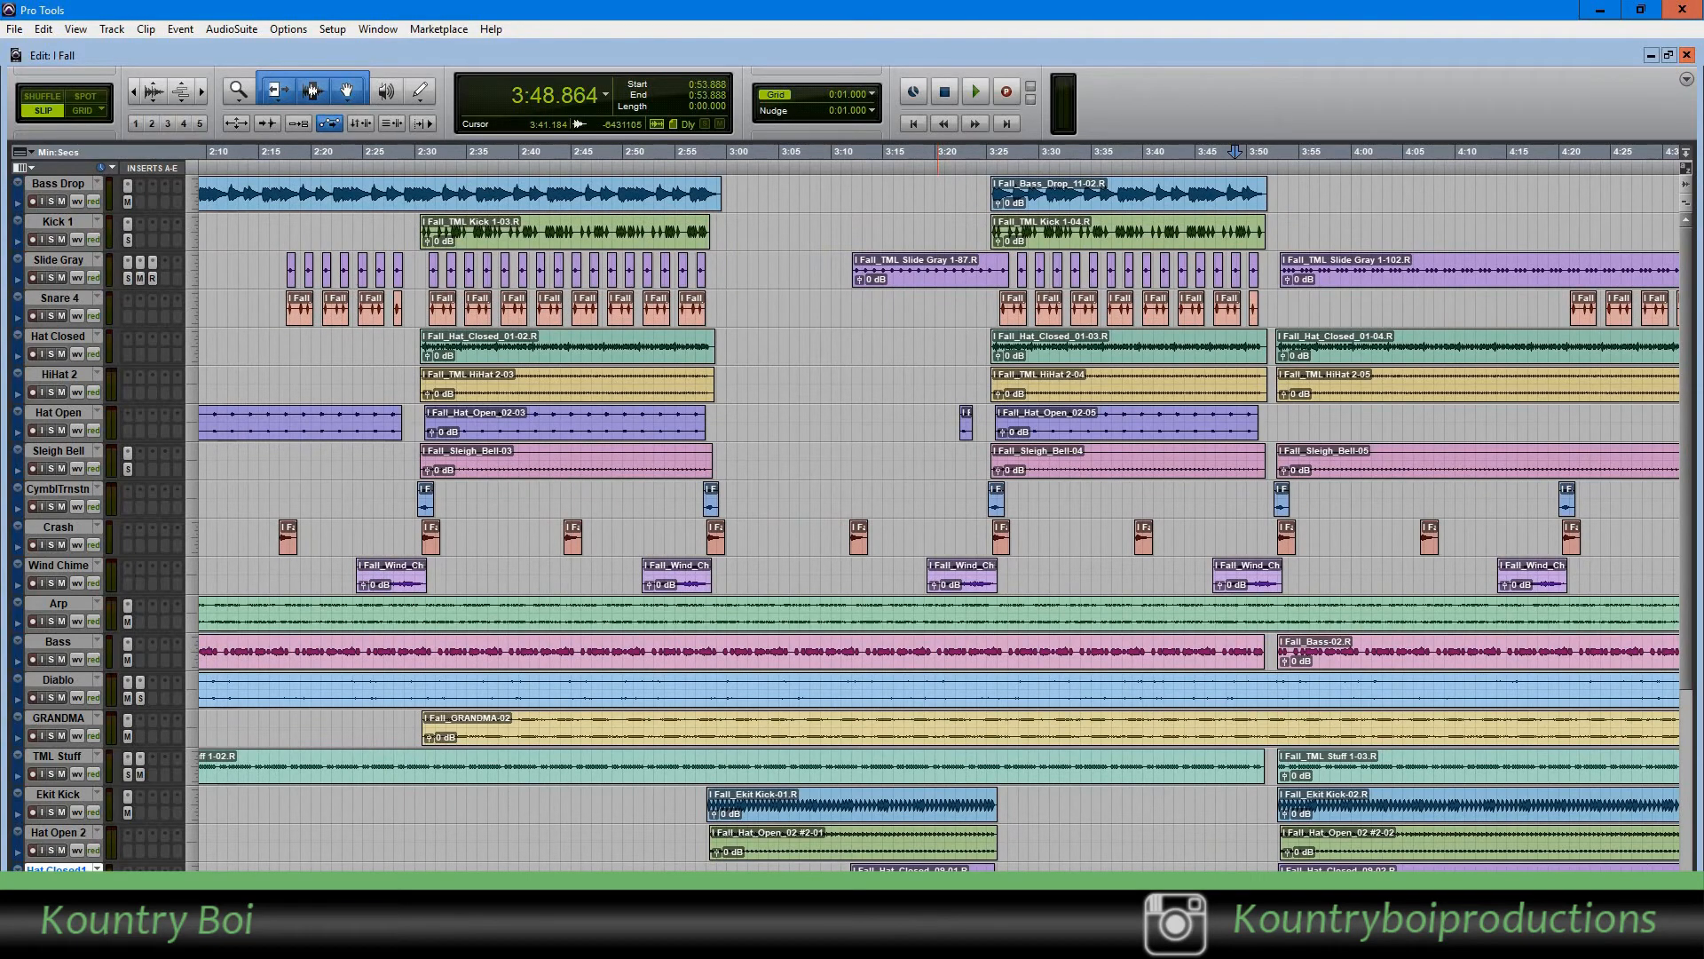
pyautogui.click(413, 152)
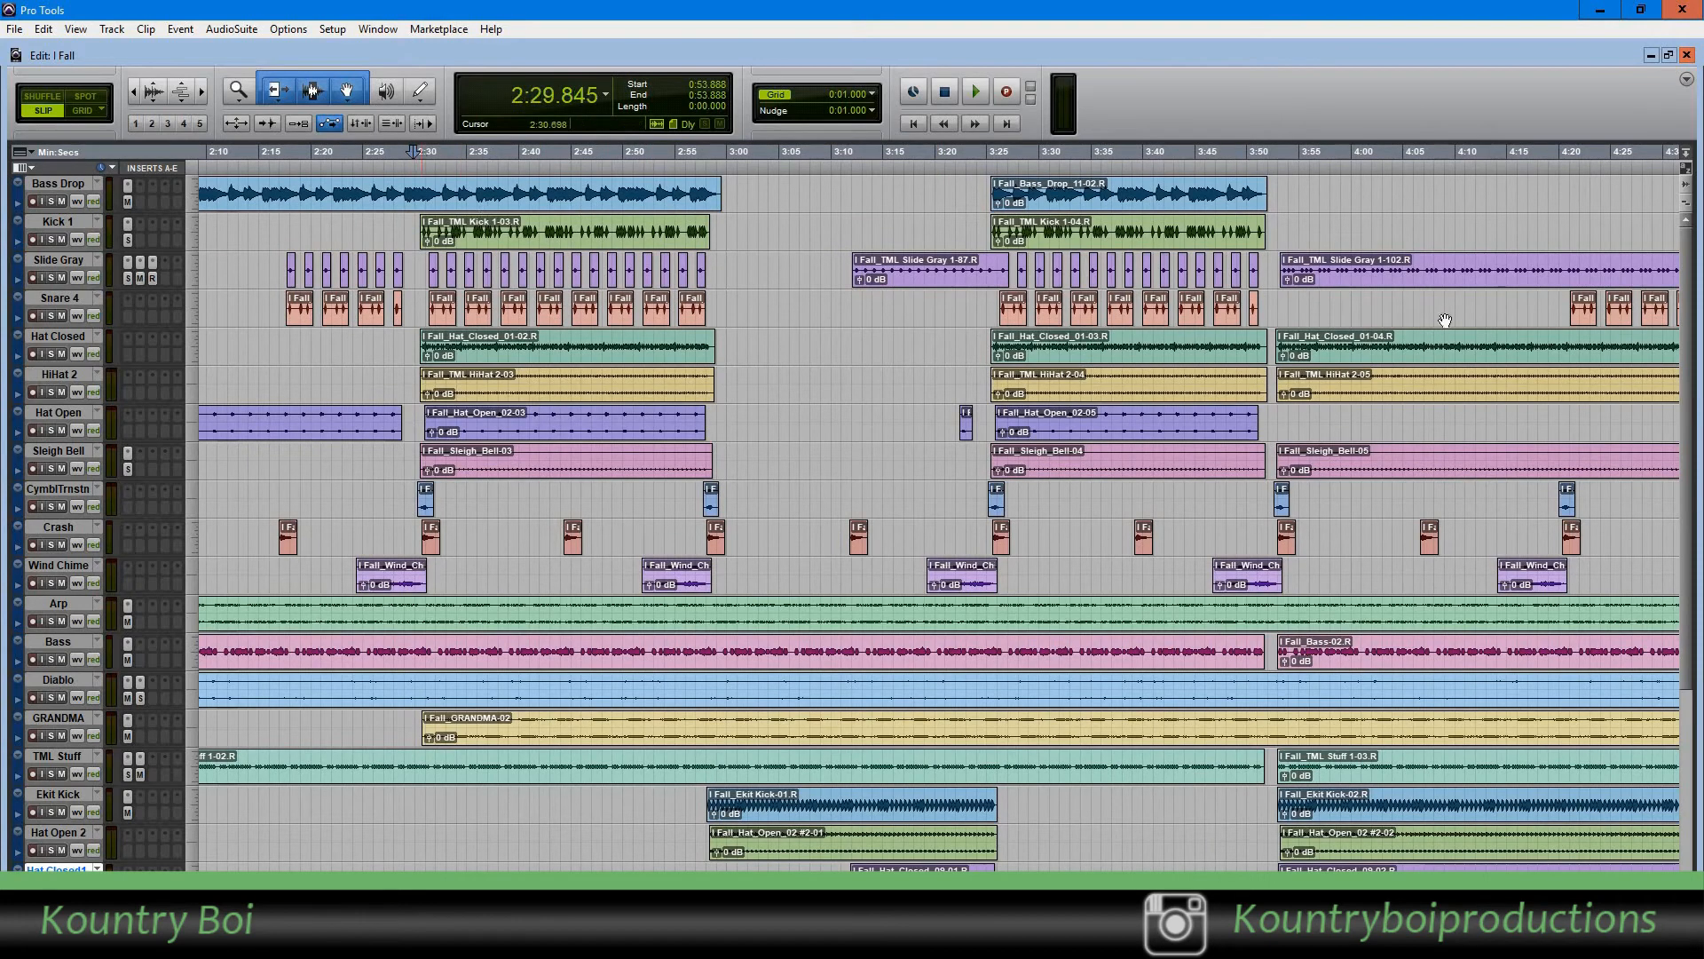
pyautogui.scroll(-7, 1689, 536)
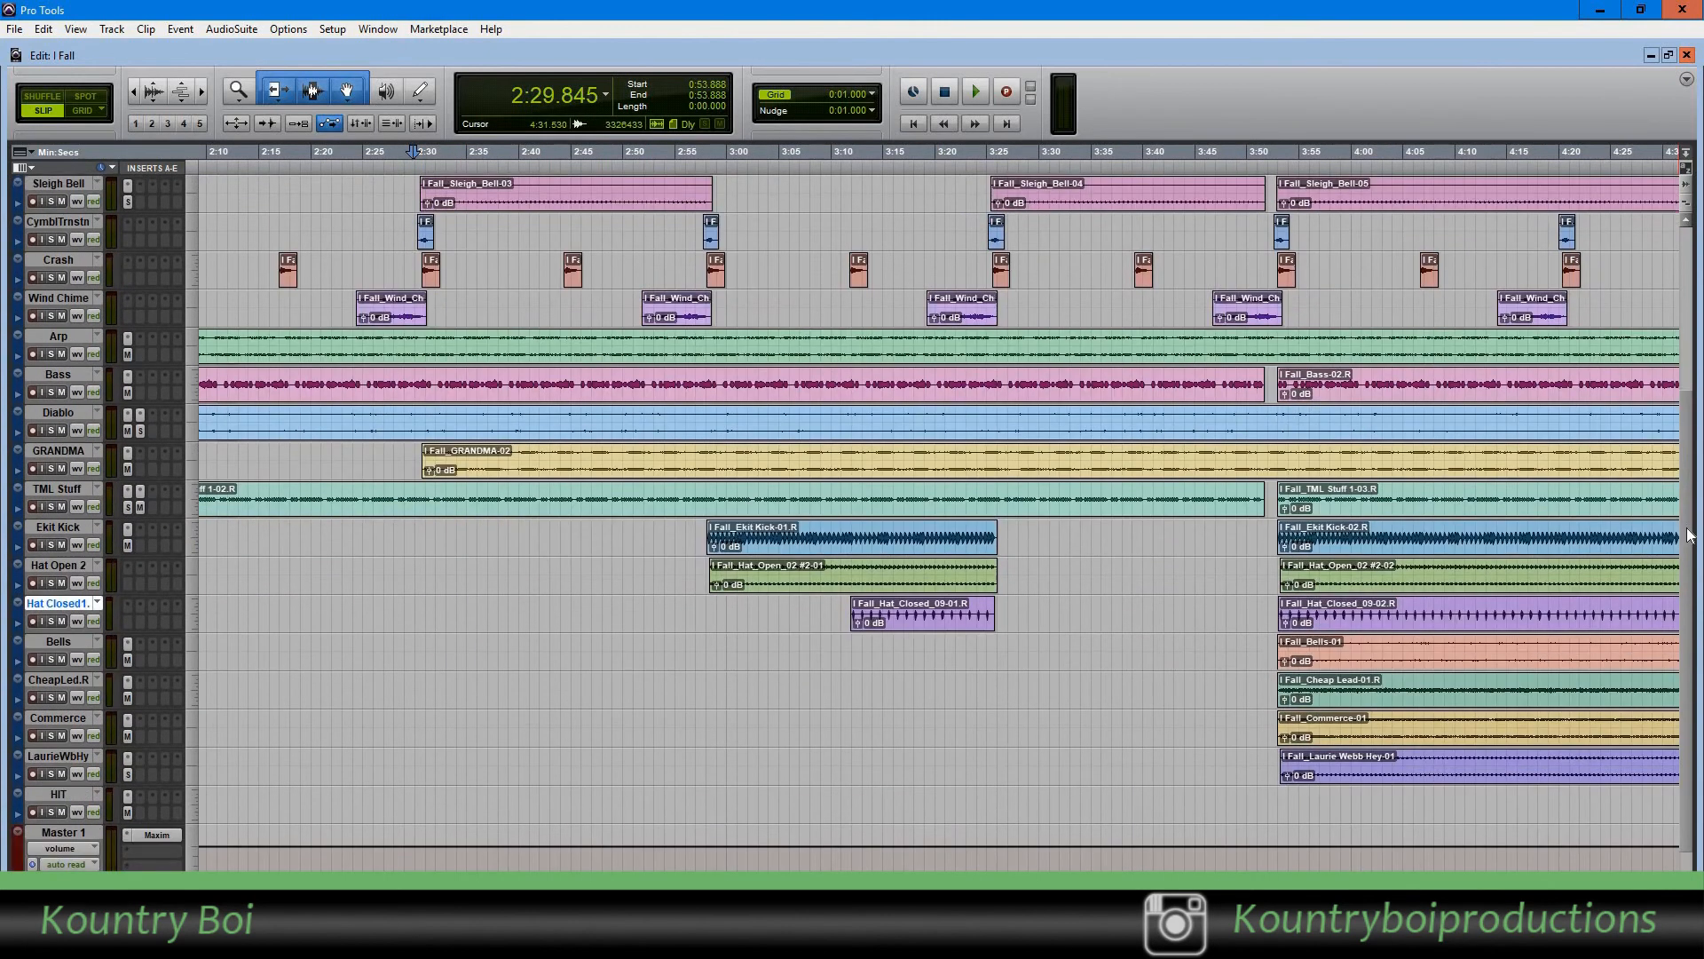
pyautogui.scroll(5, 1689, 536)
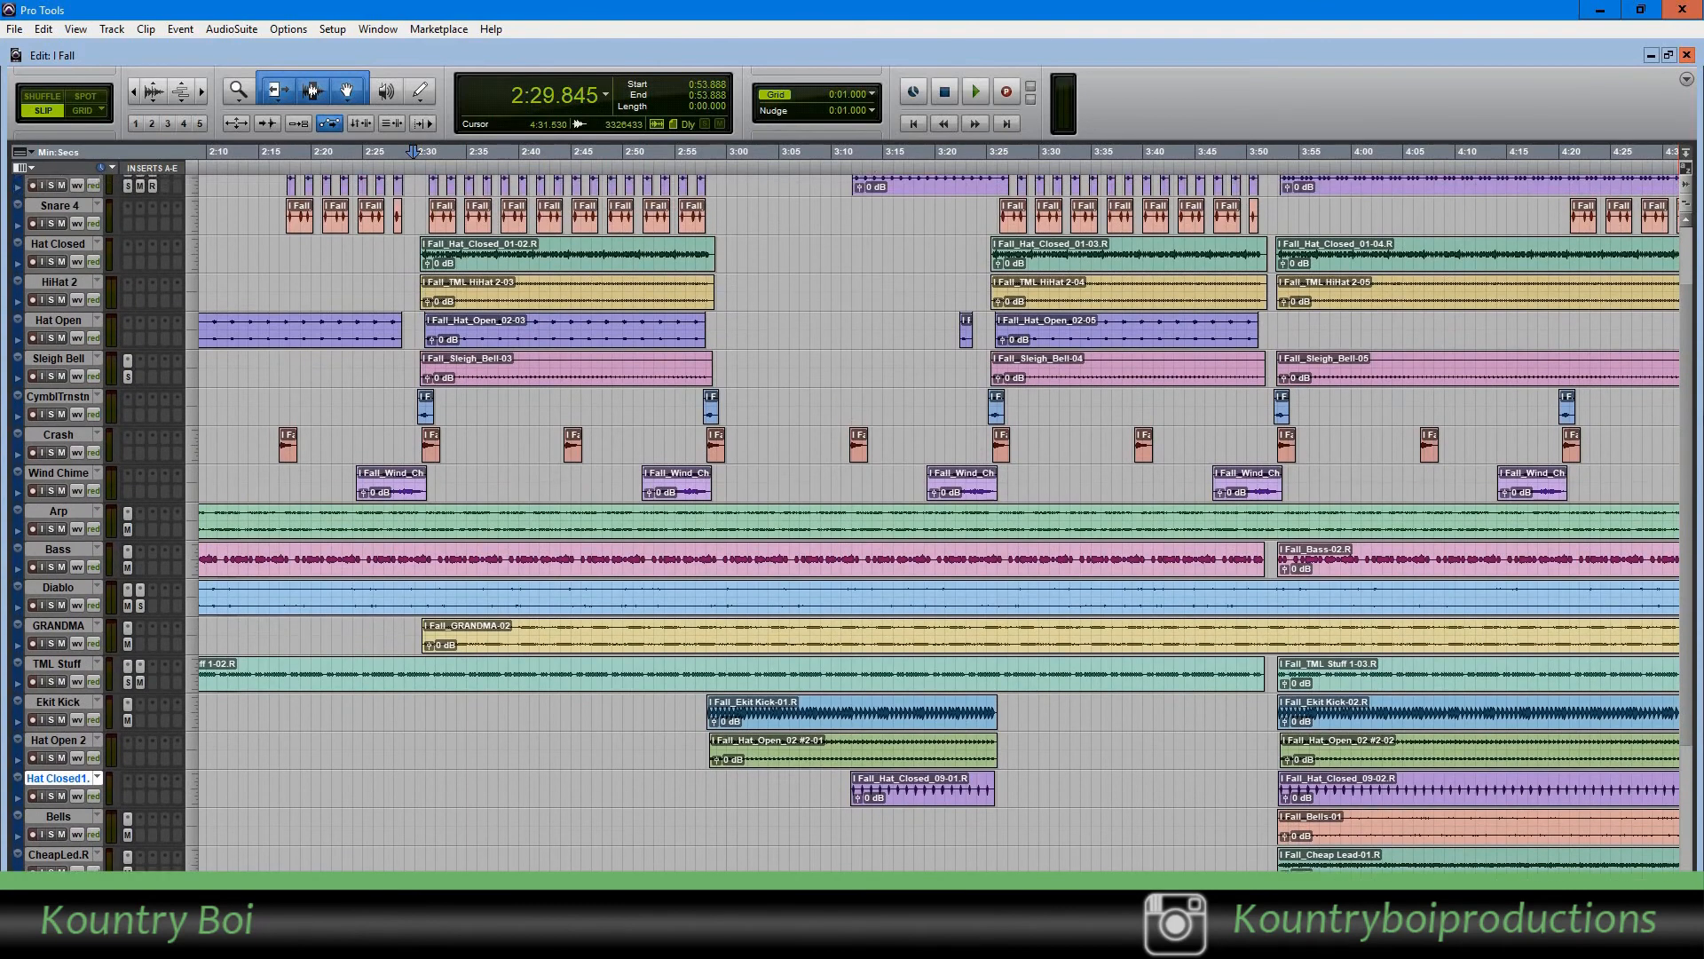
pyautogui.scroll(3, 1690, 535)
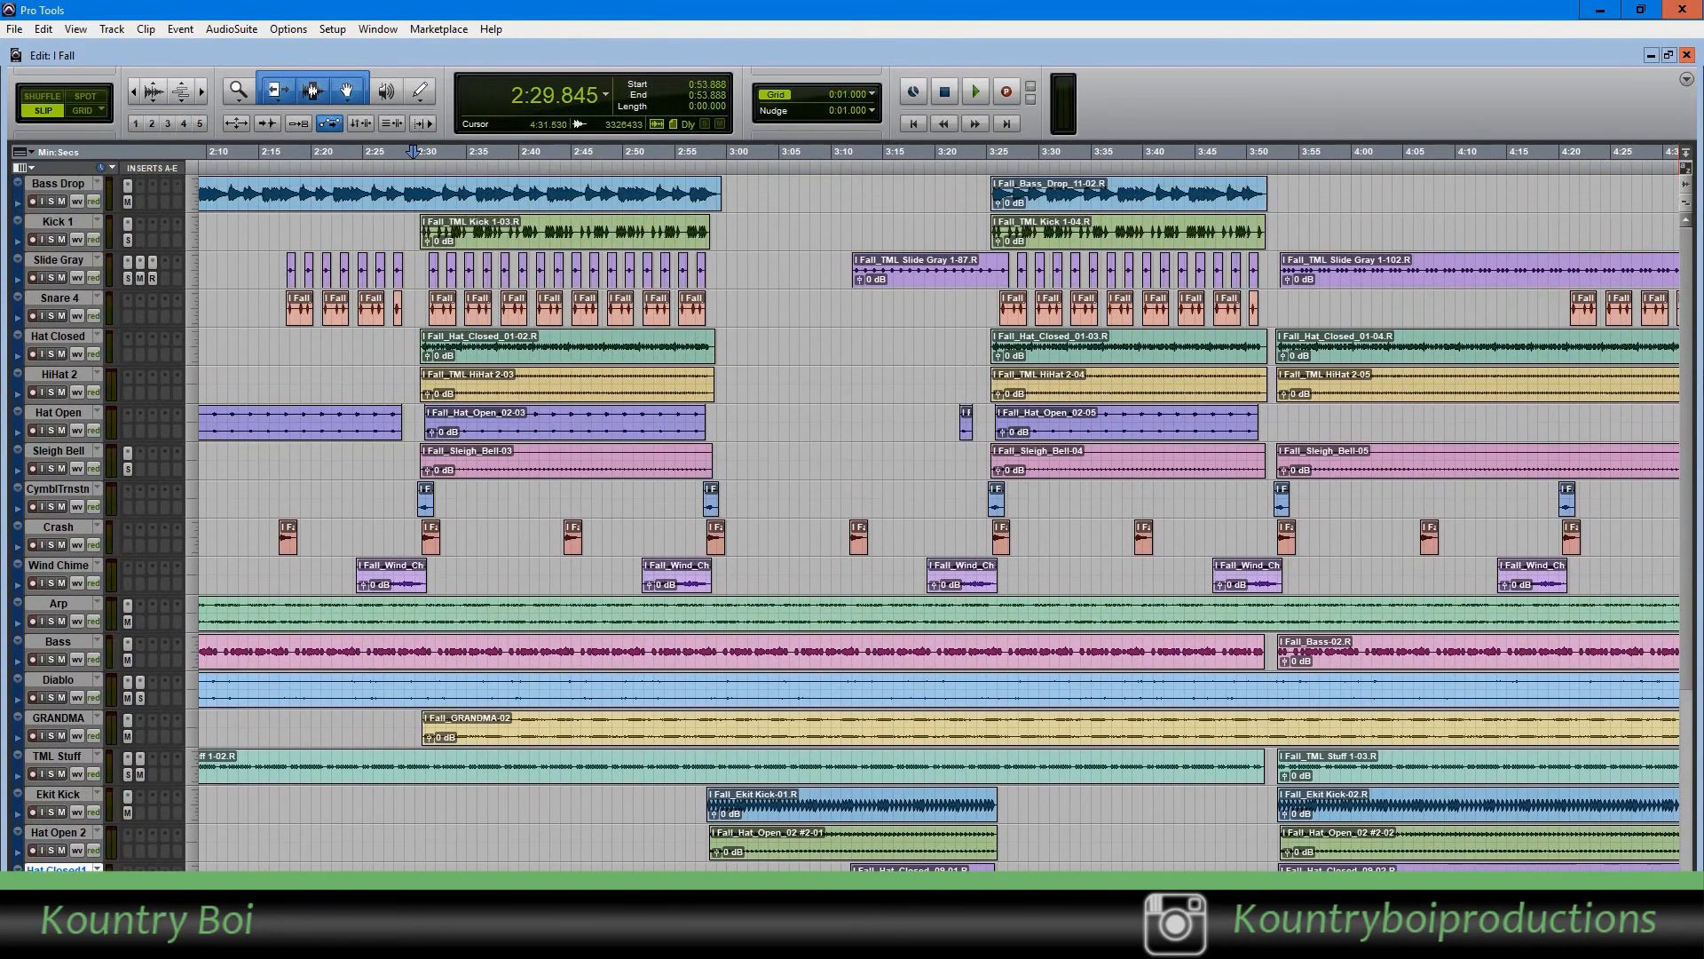
pyautogui.scroll(-1, 852, 524)
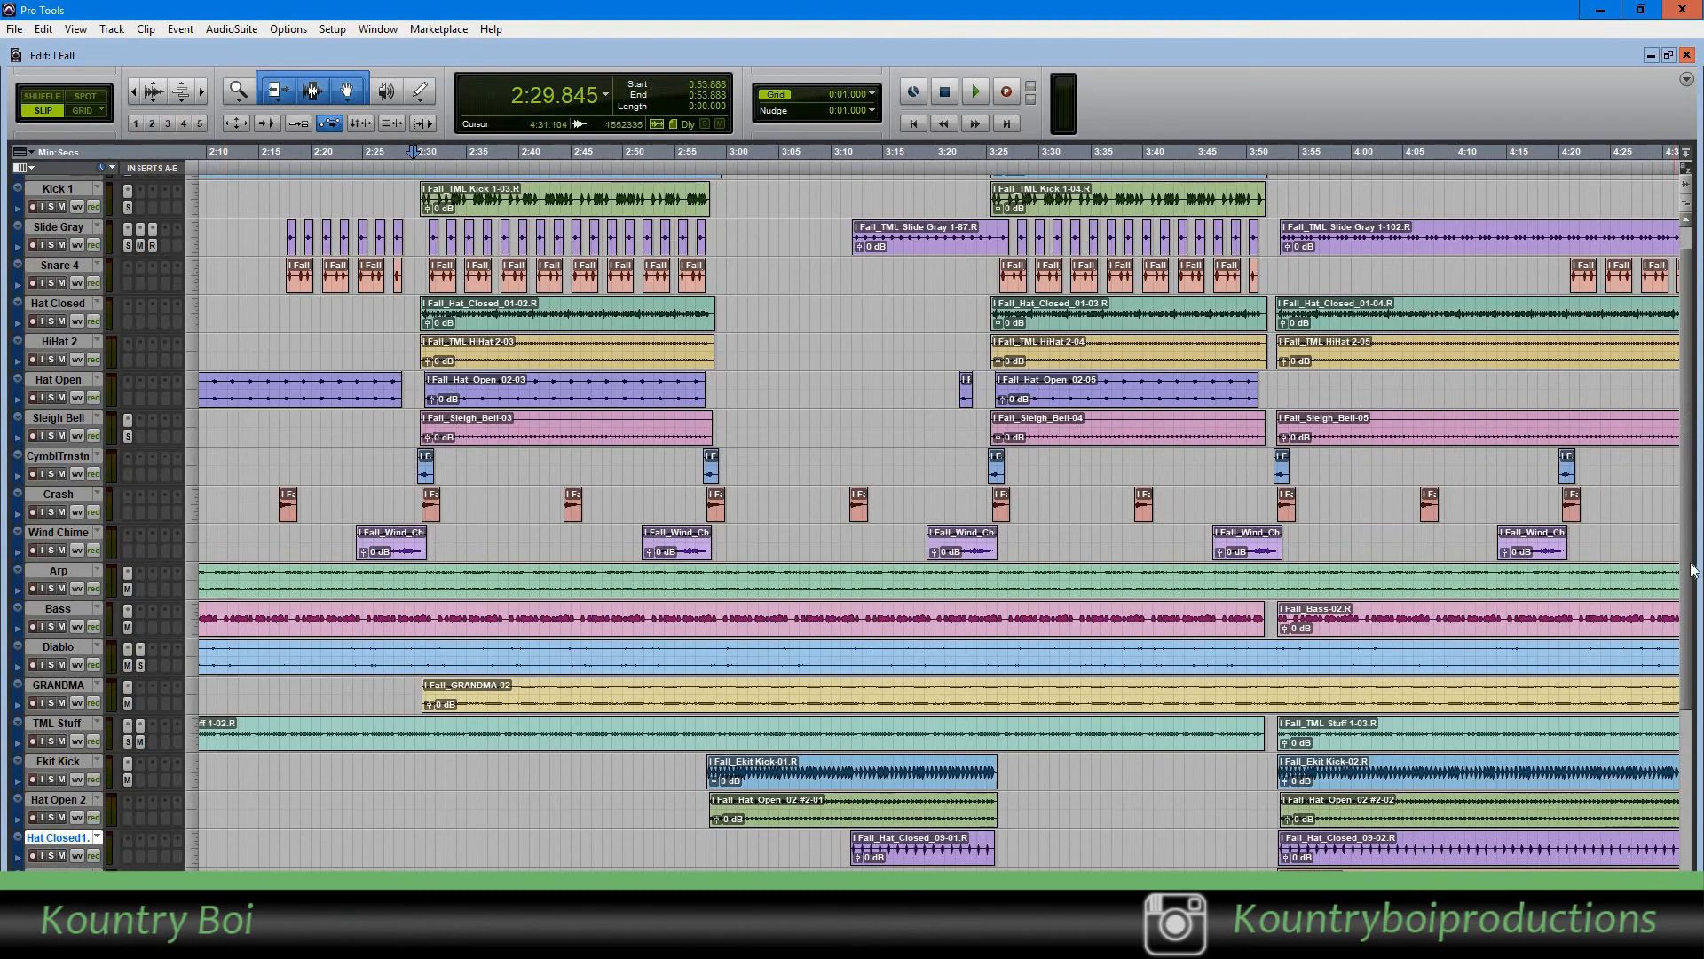
pyautogui.moveTo(1693, 568); pyautogui.dragTo(1698, 679)
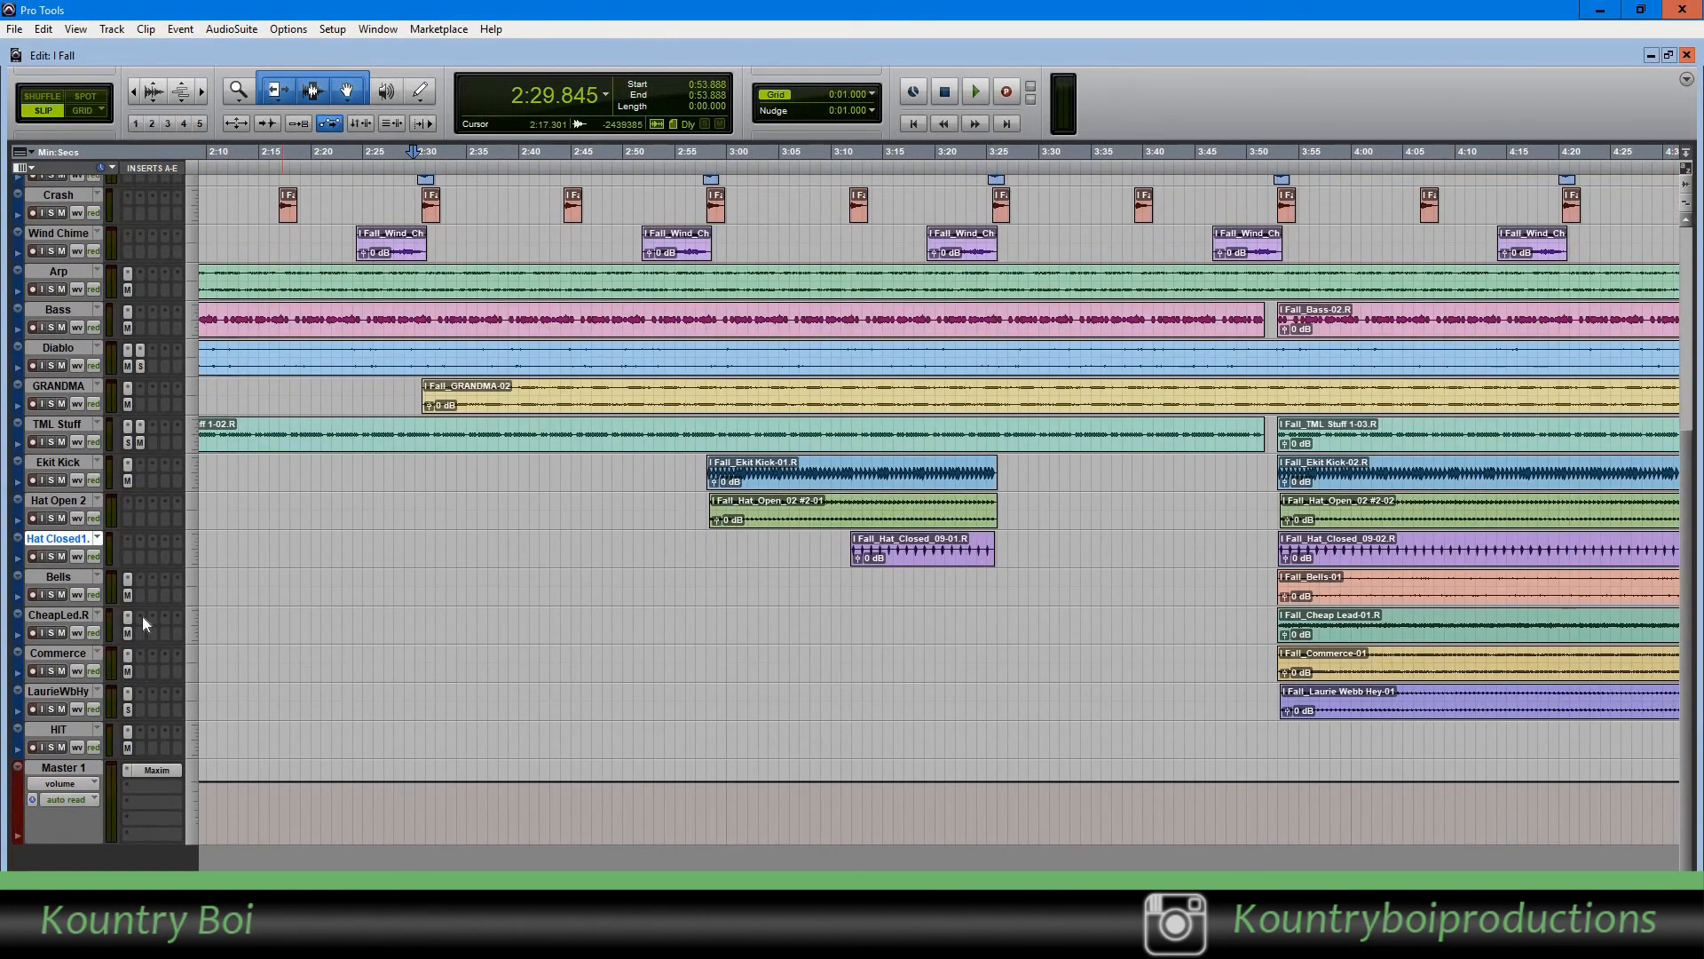
pyautogui.scroll(8, 915, 439)
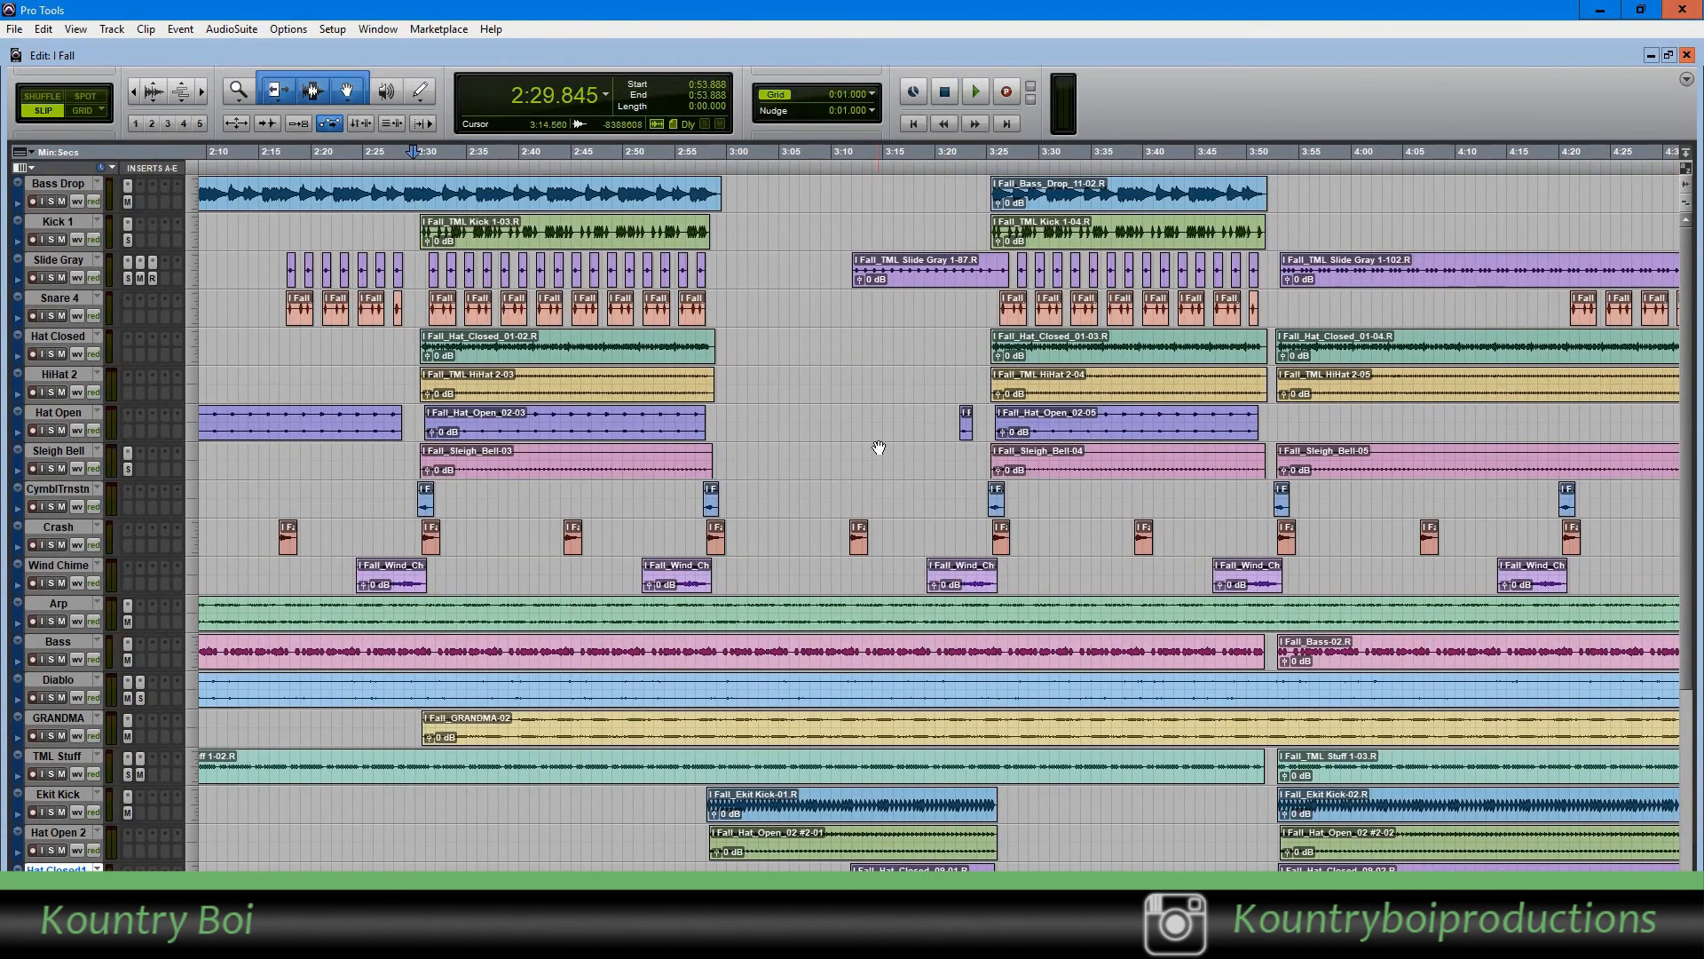
pyautogui.press('space')
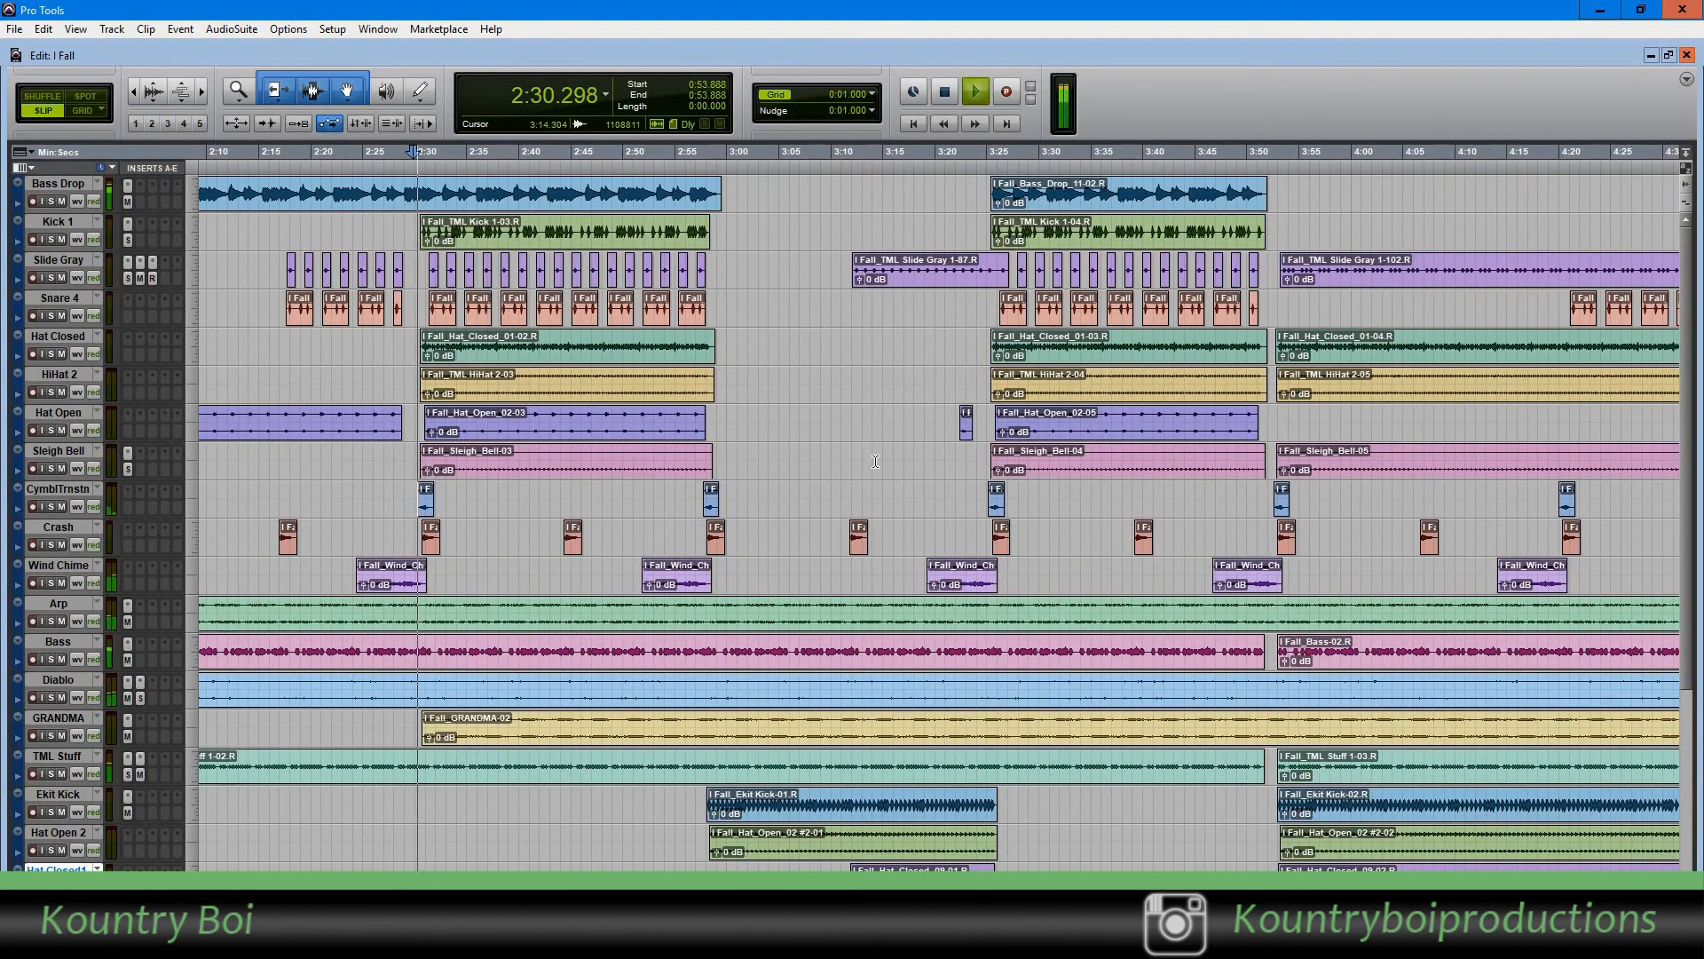